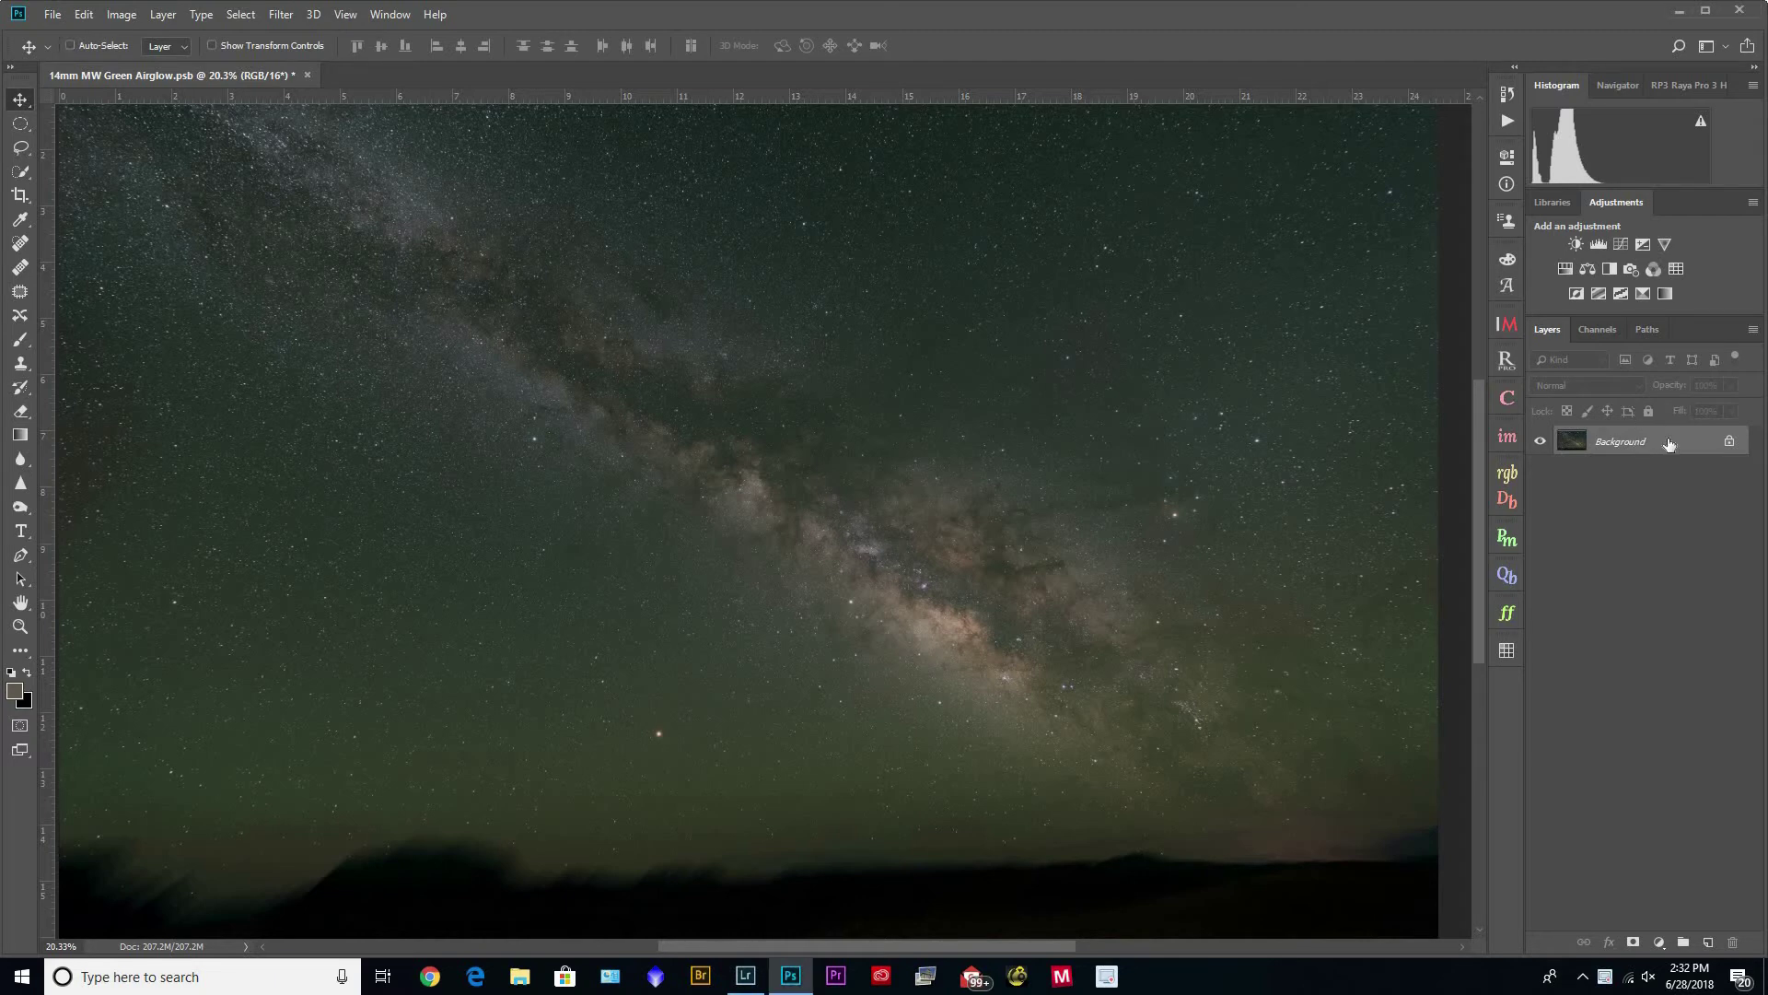
Duplicate the night-sky Background layer with Ctrl+J to create Layer 1
key(ctrl+j)
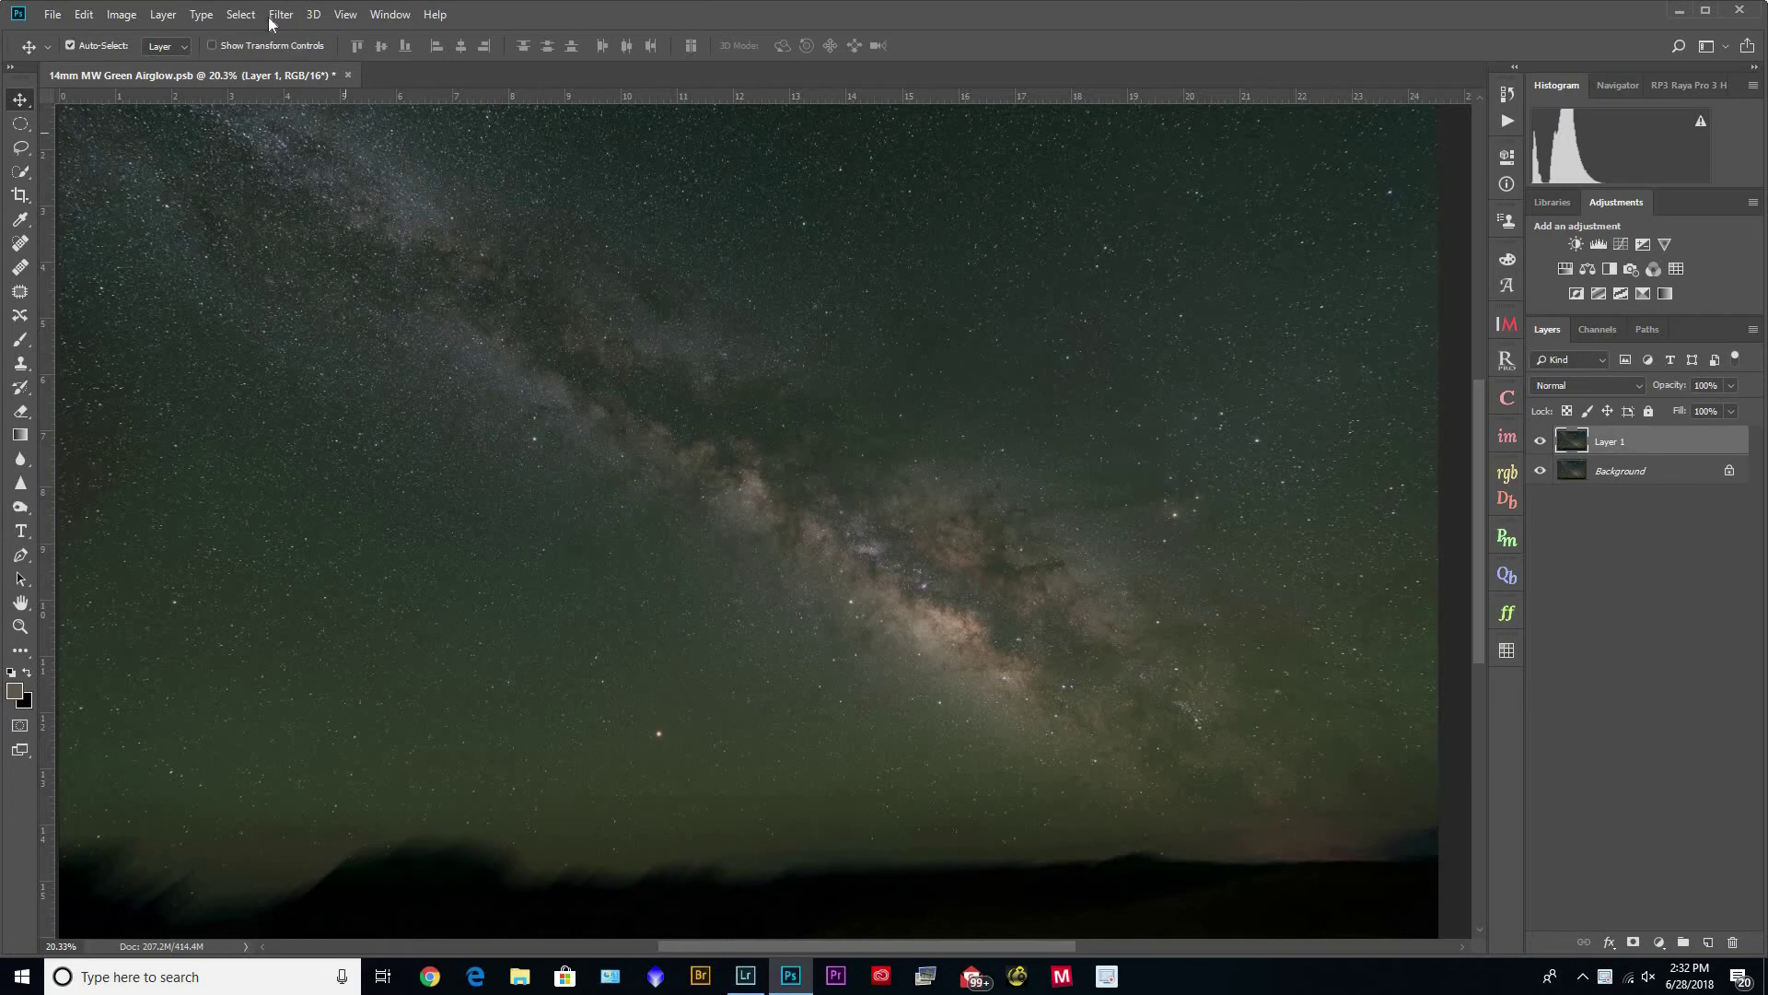
click(245, 15)
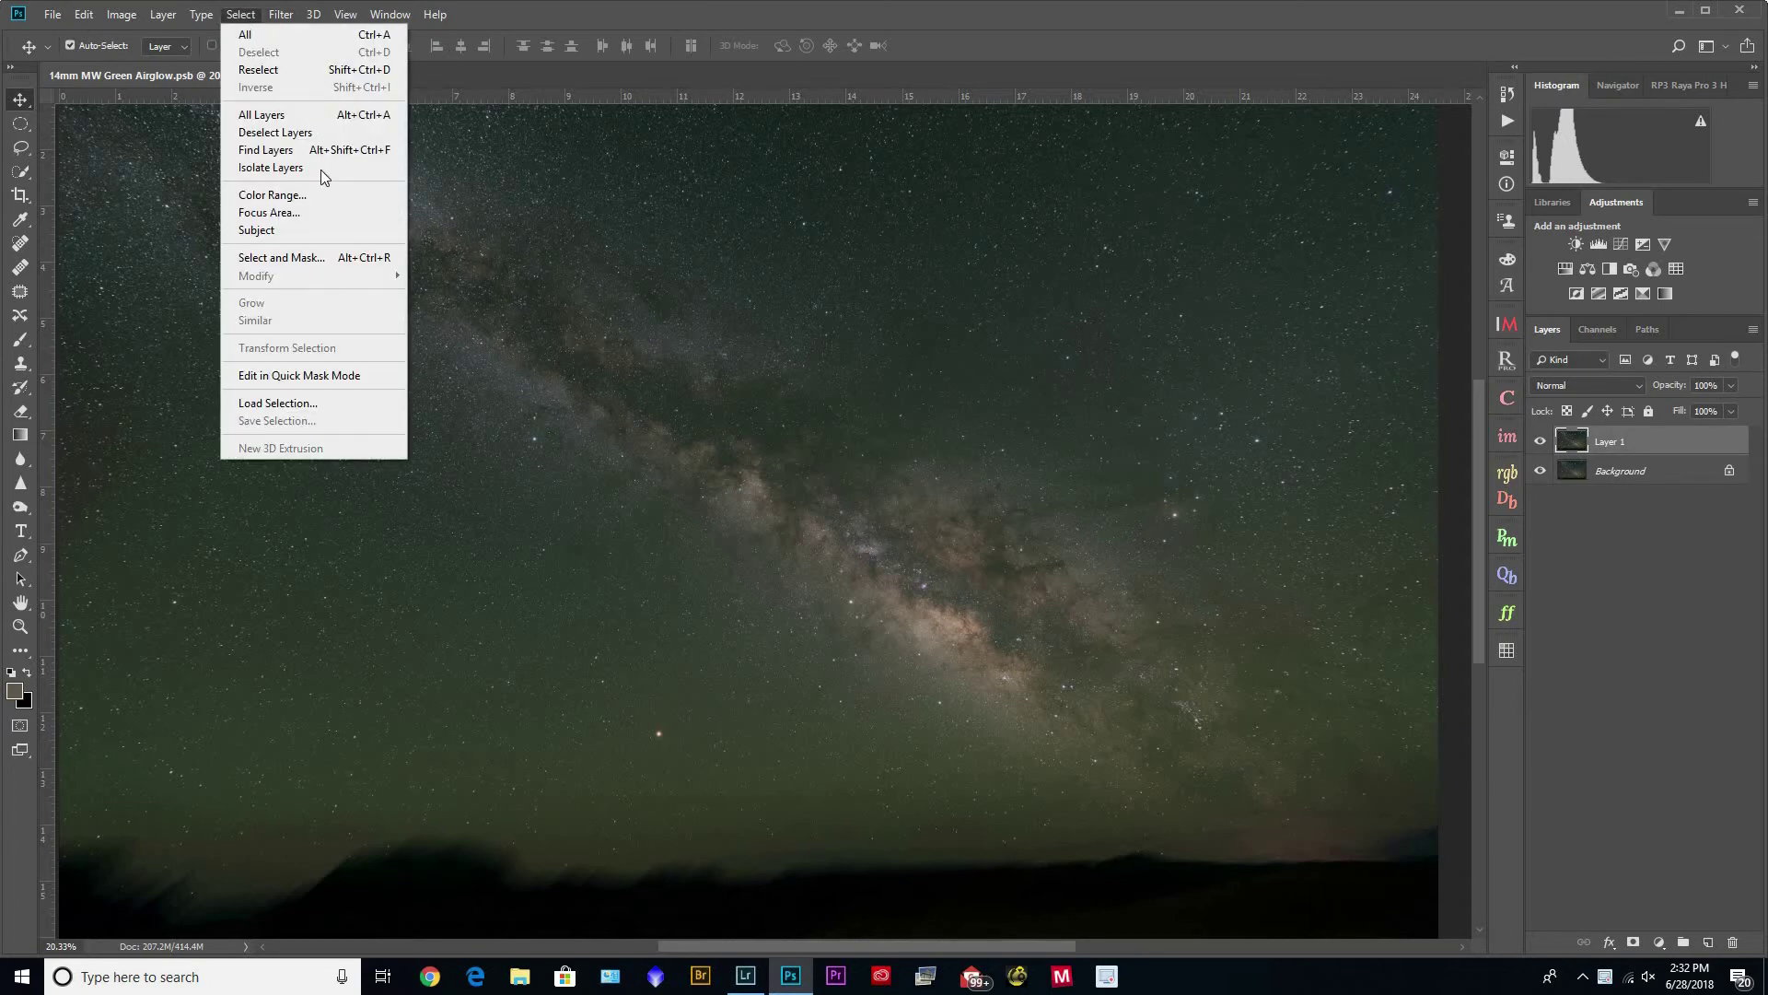
Open Color Range and add several star colours with the Add to Sample eyedropper
click(313, 195)
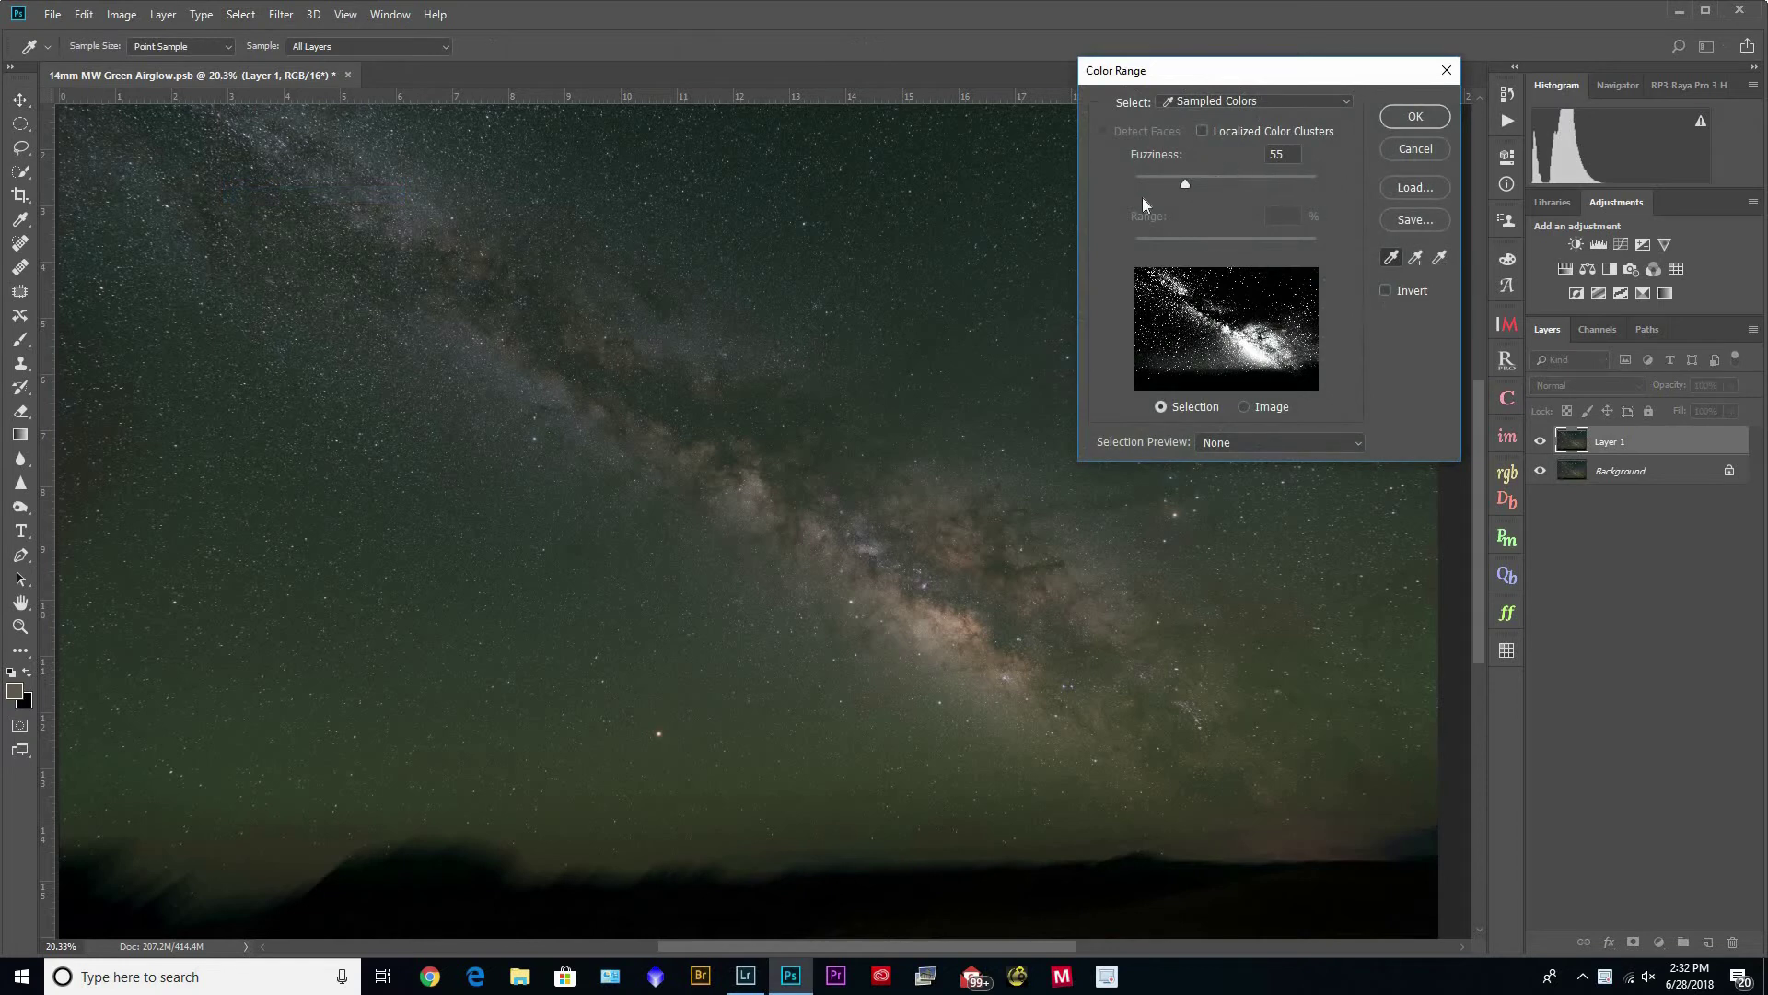
scroll(465, 451, up, 5)
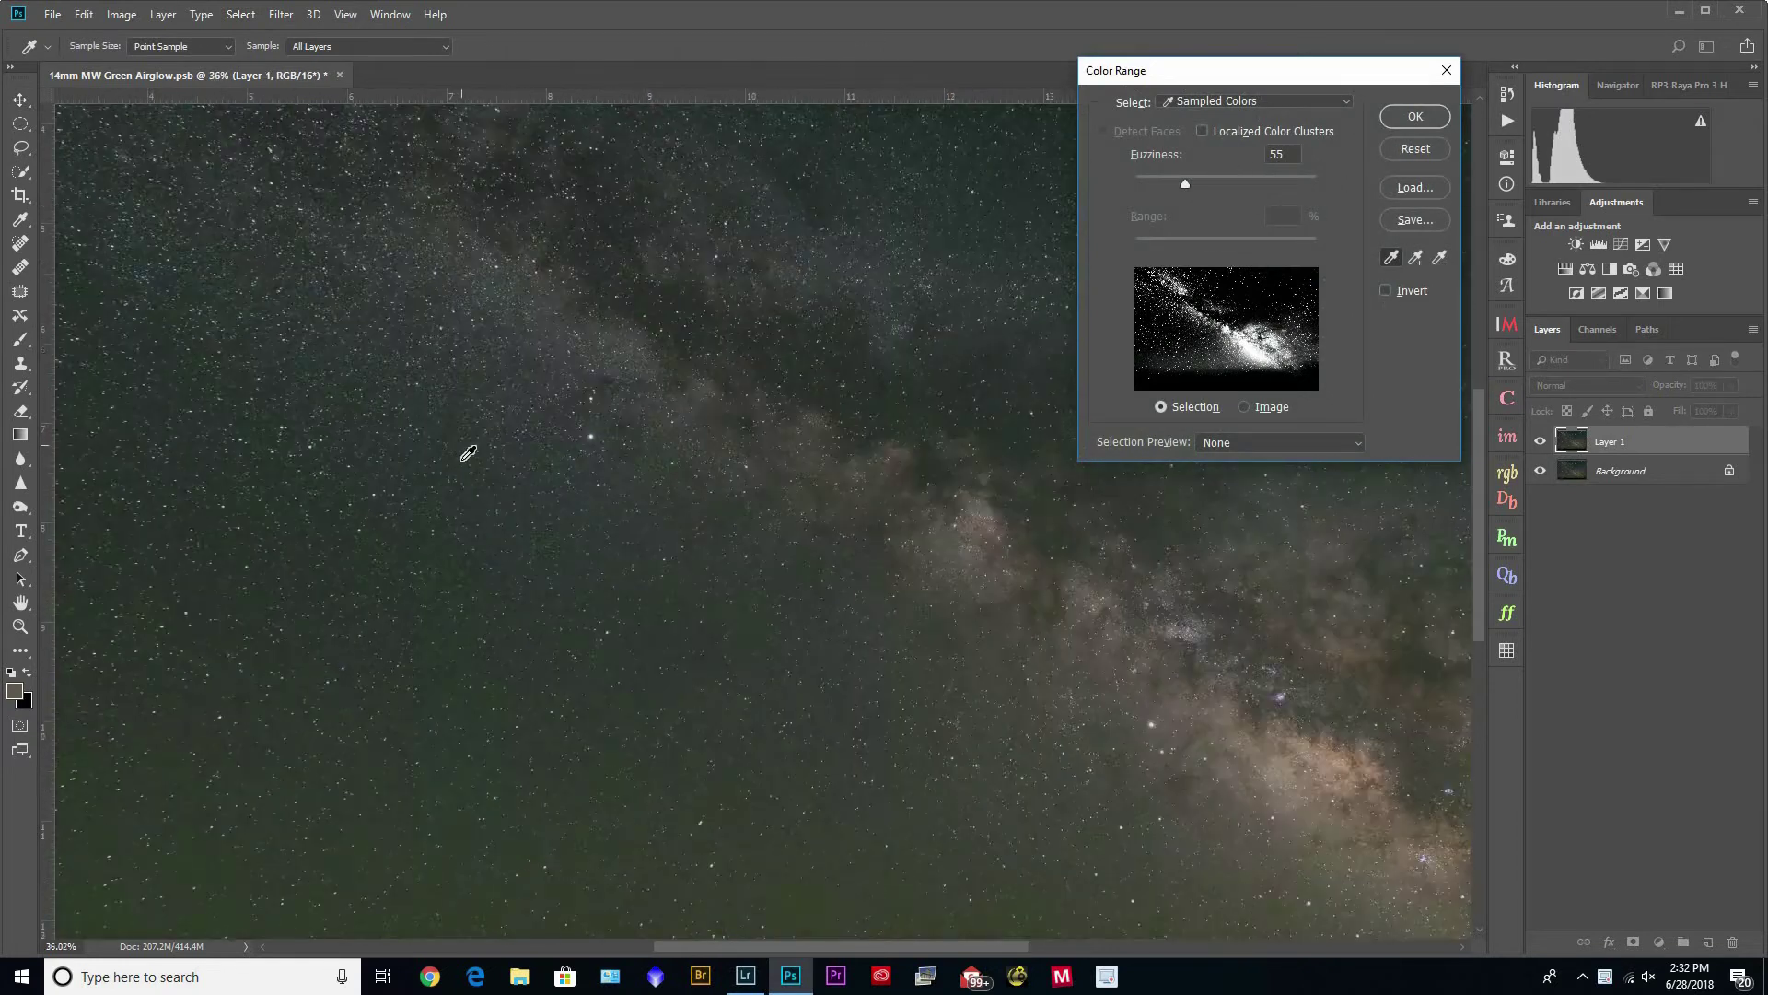
scroll(579, 452, left, 5)
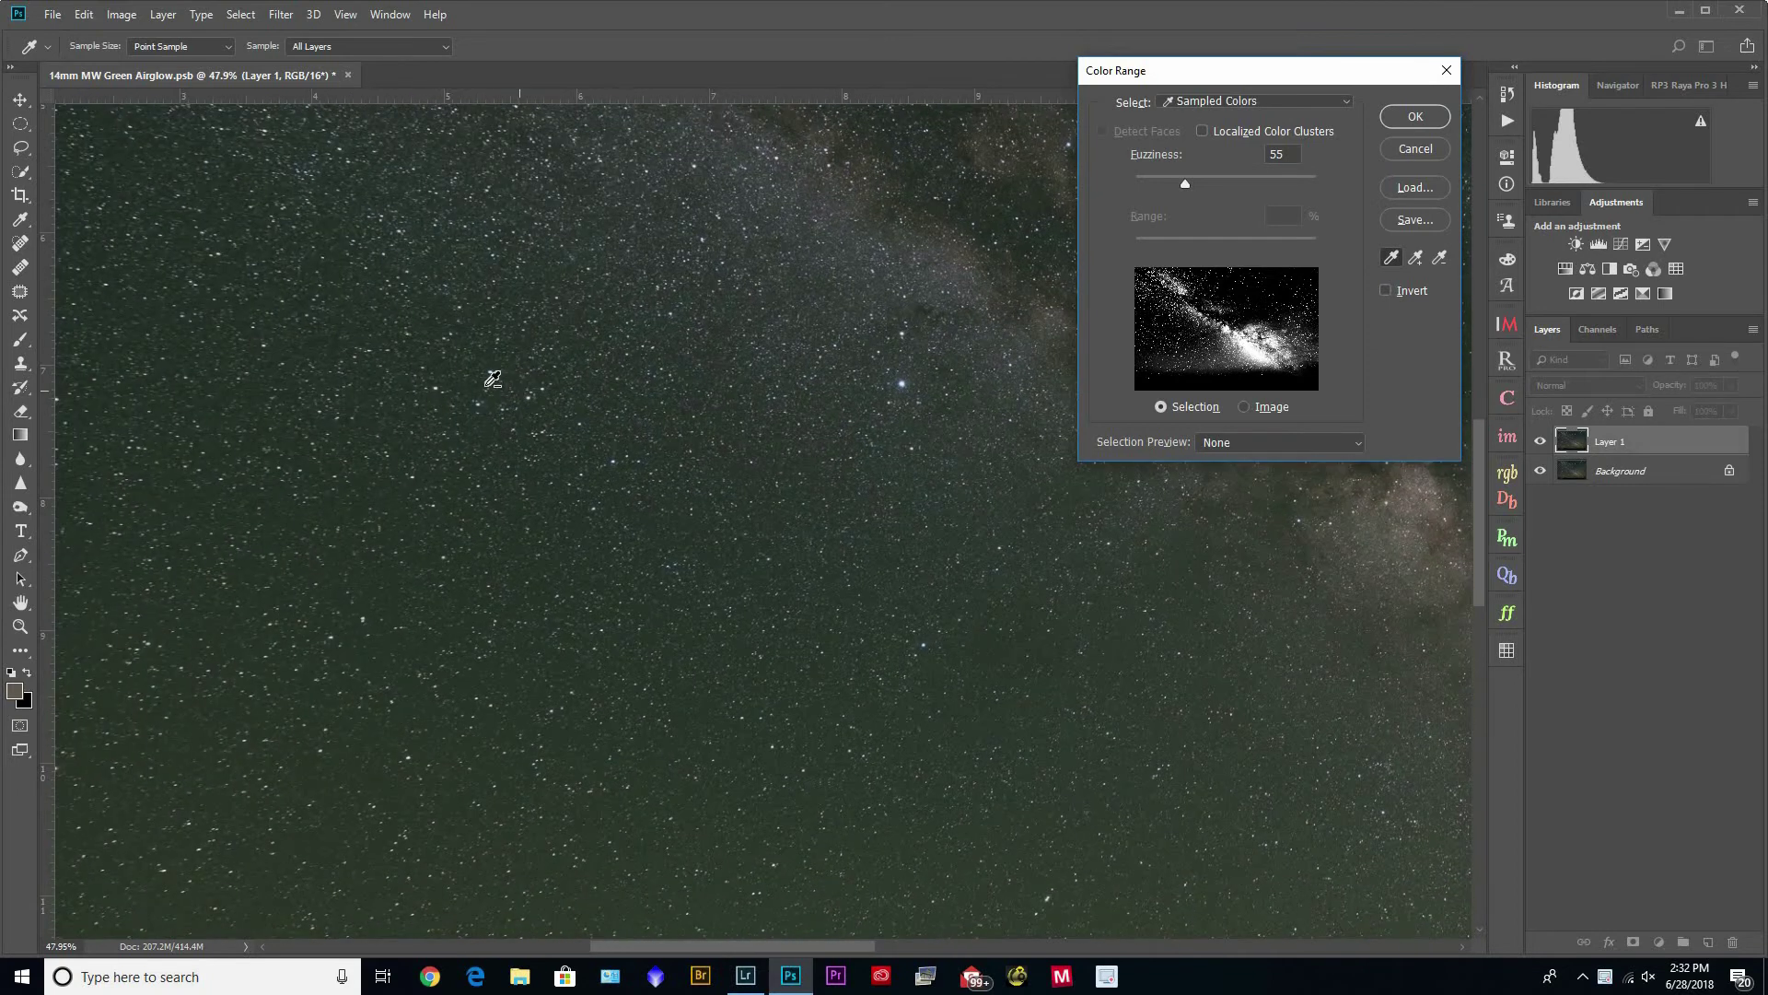
scroll(497, 373, up, 2)
scroll(498, 373, up, 3)
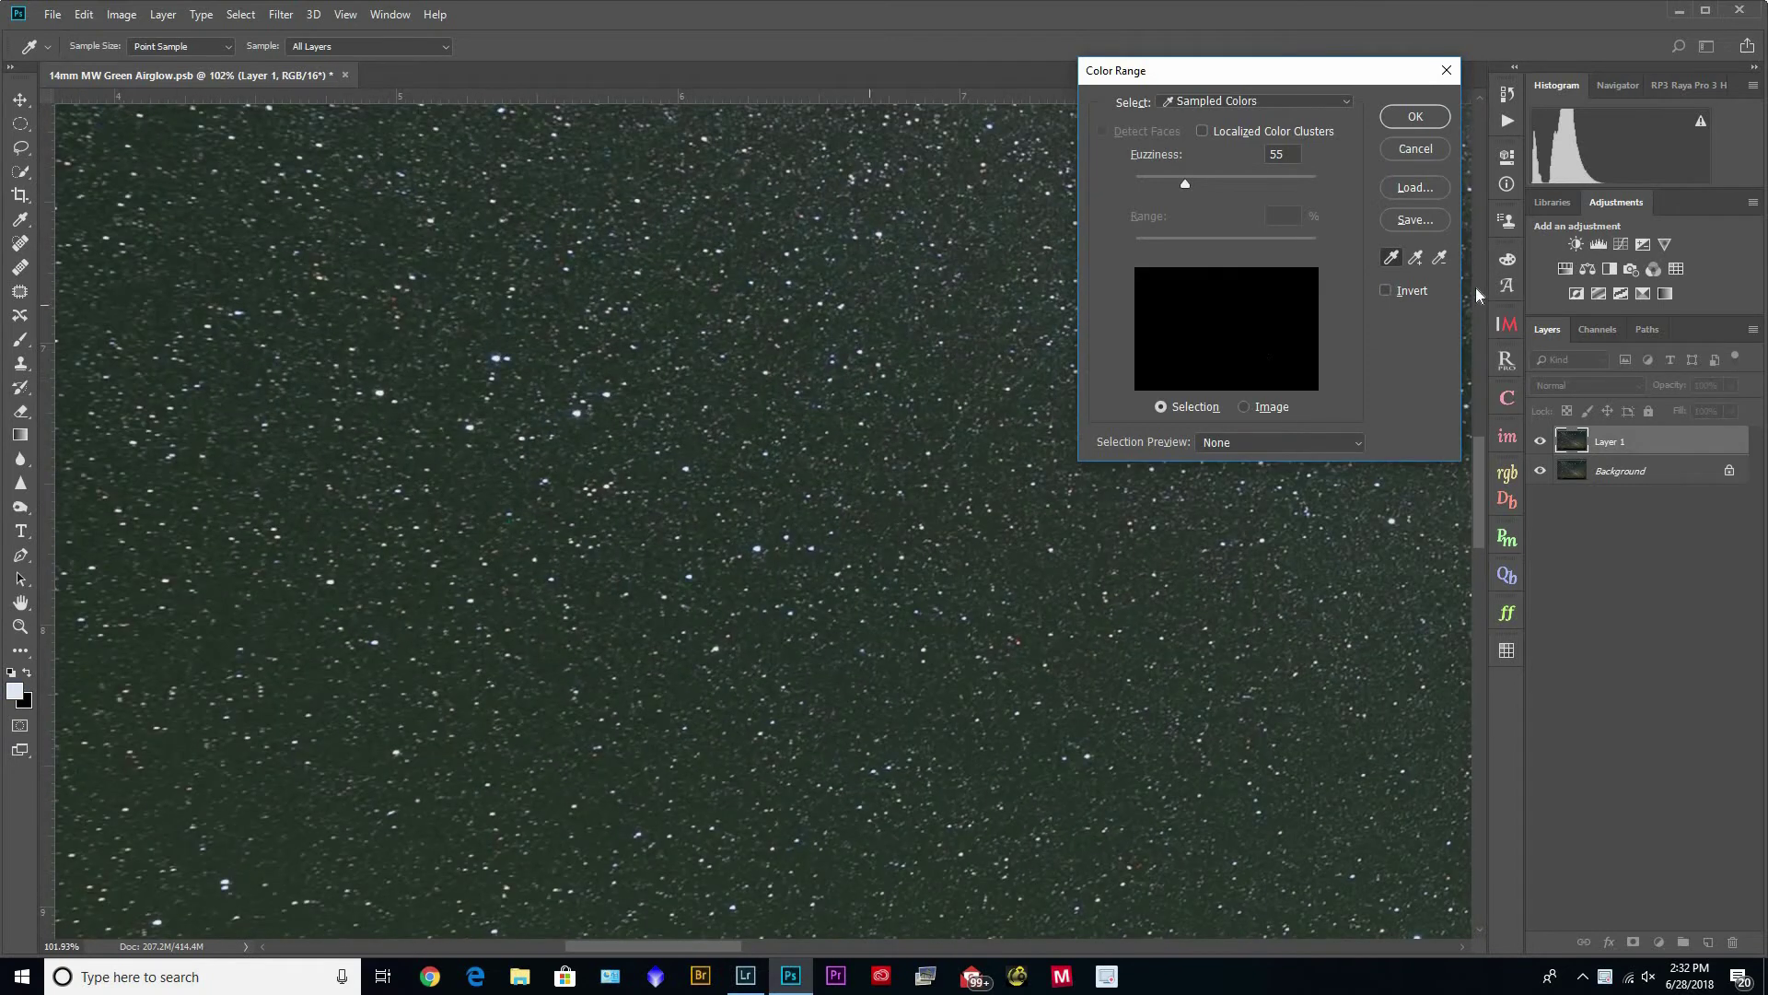
click(1418, 258)
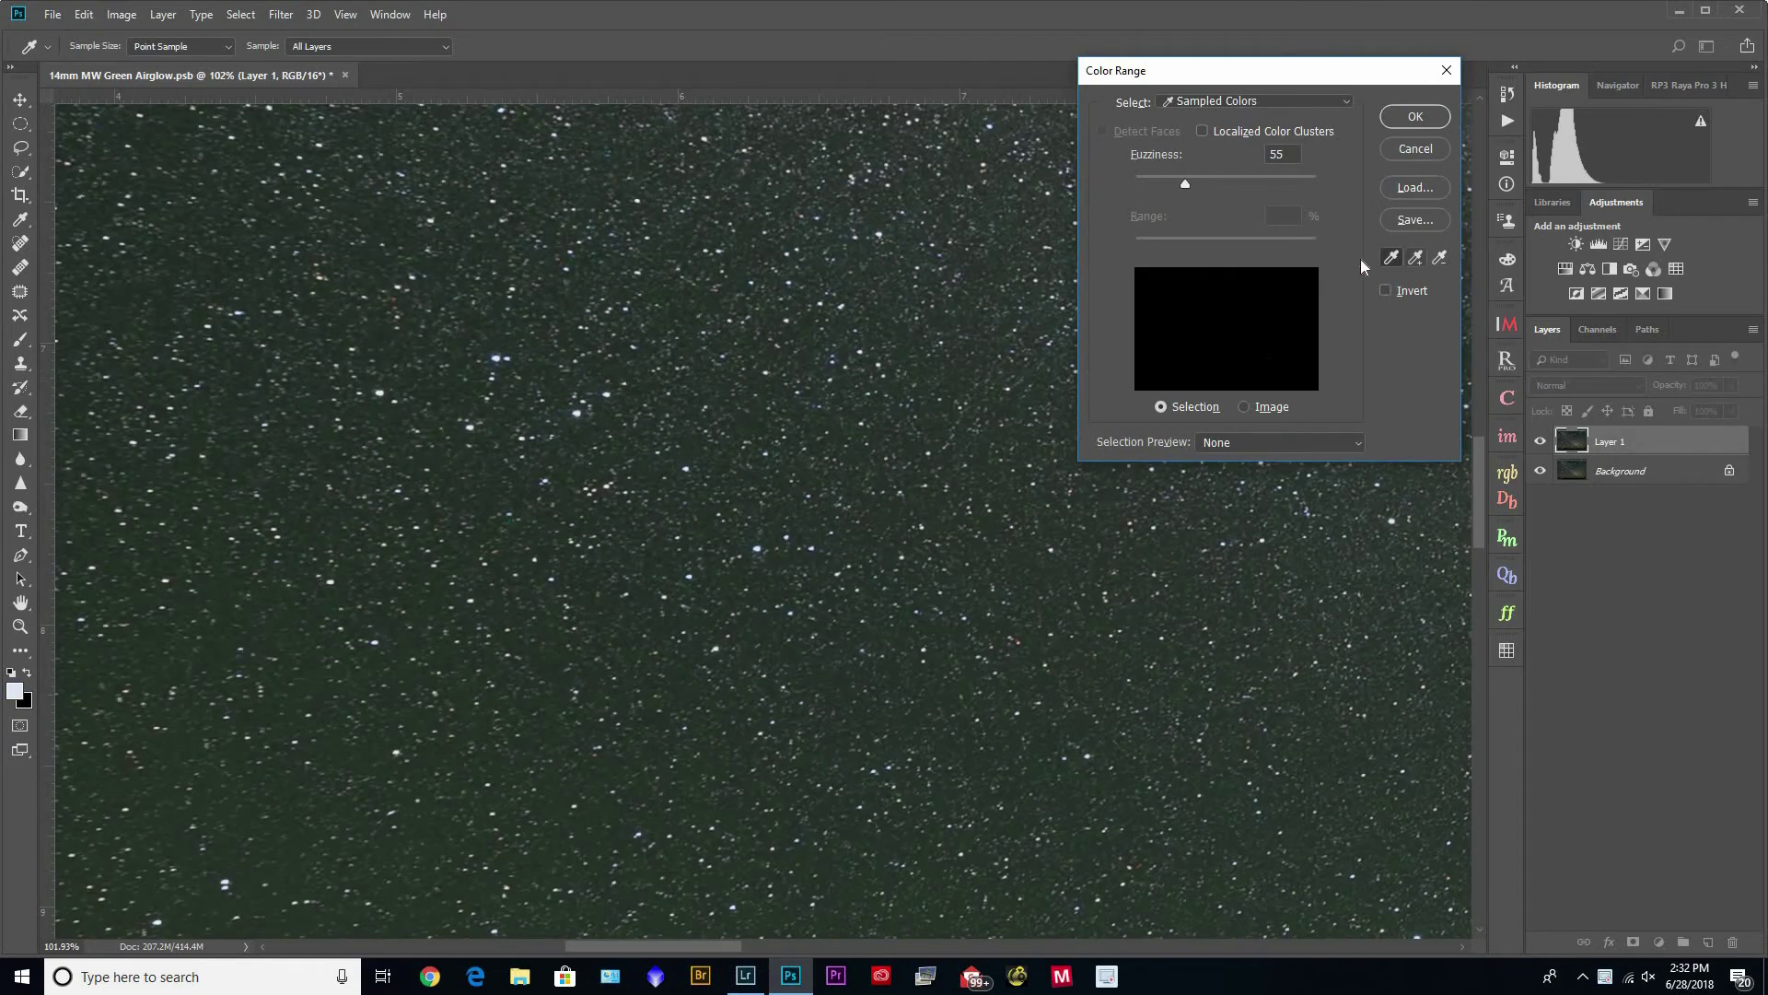
click(727, 244)
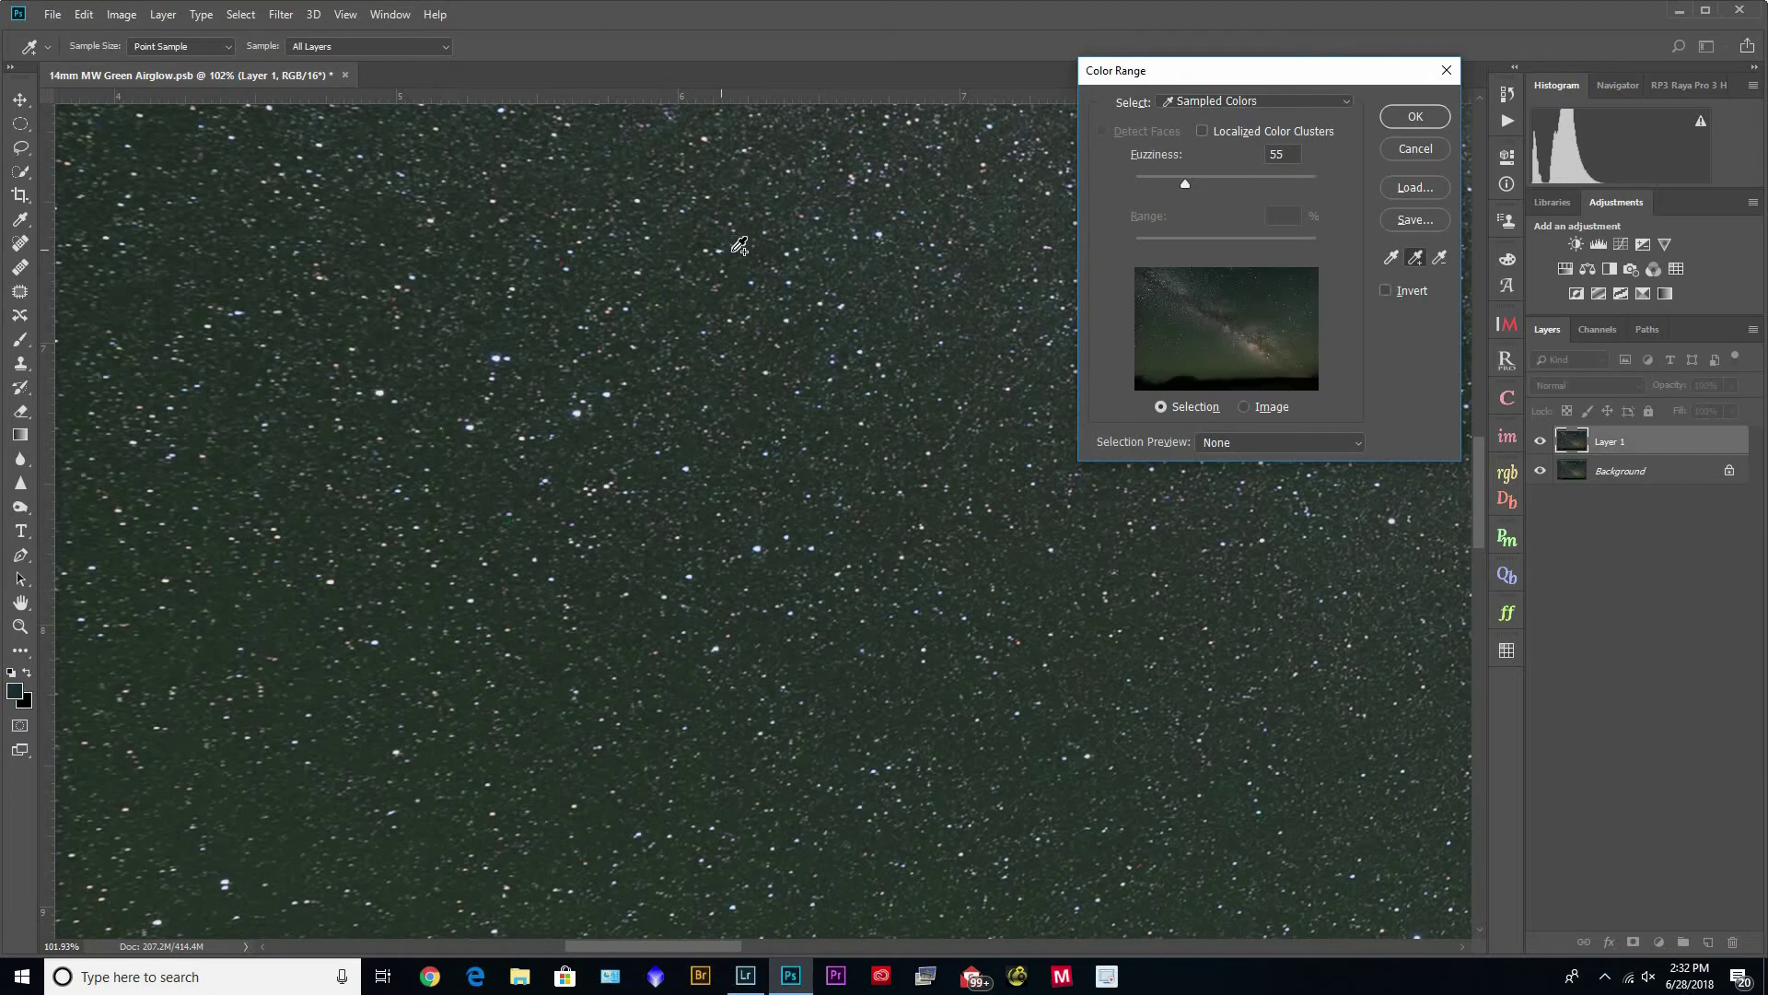
scroll(726, 244, up, 3)
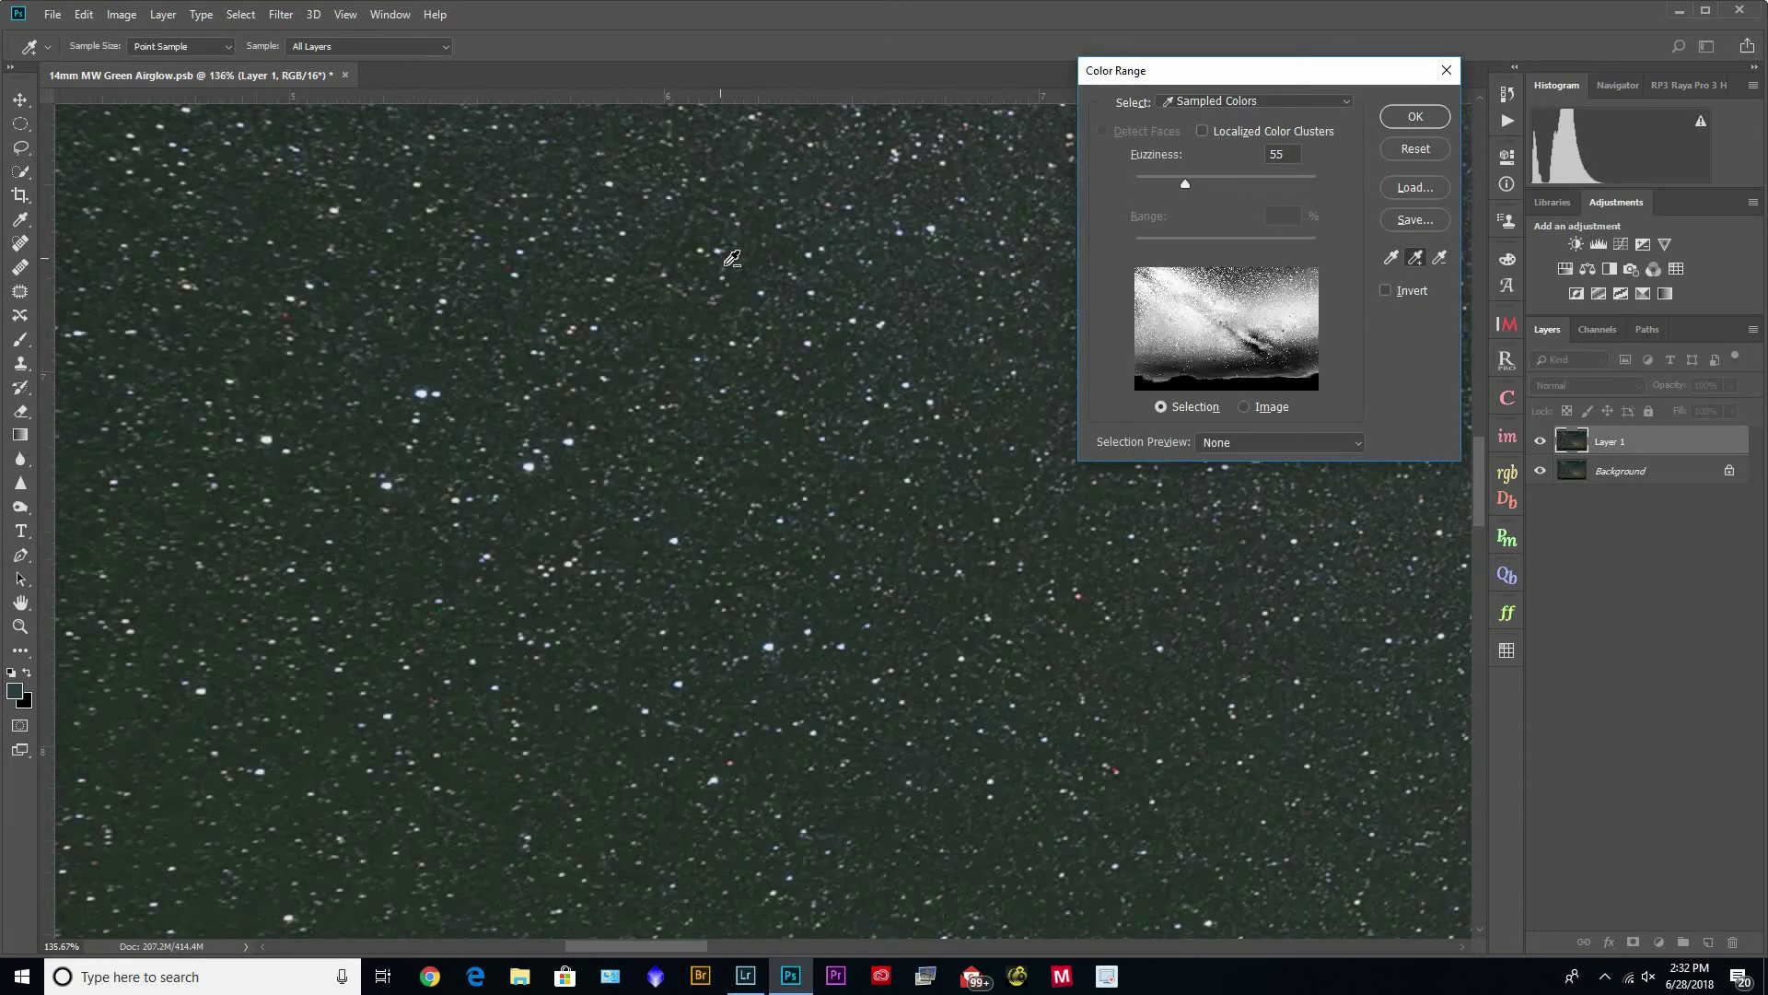
click(859, 254)
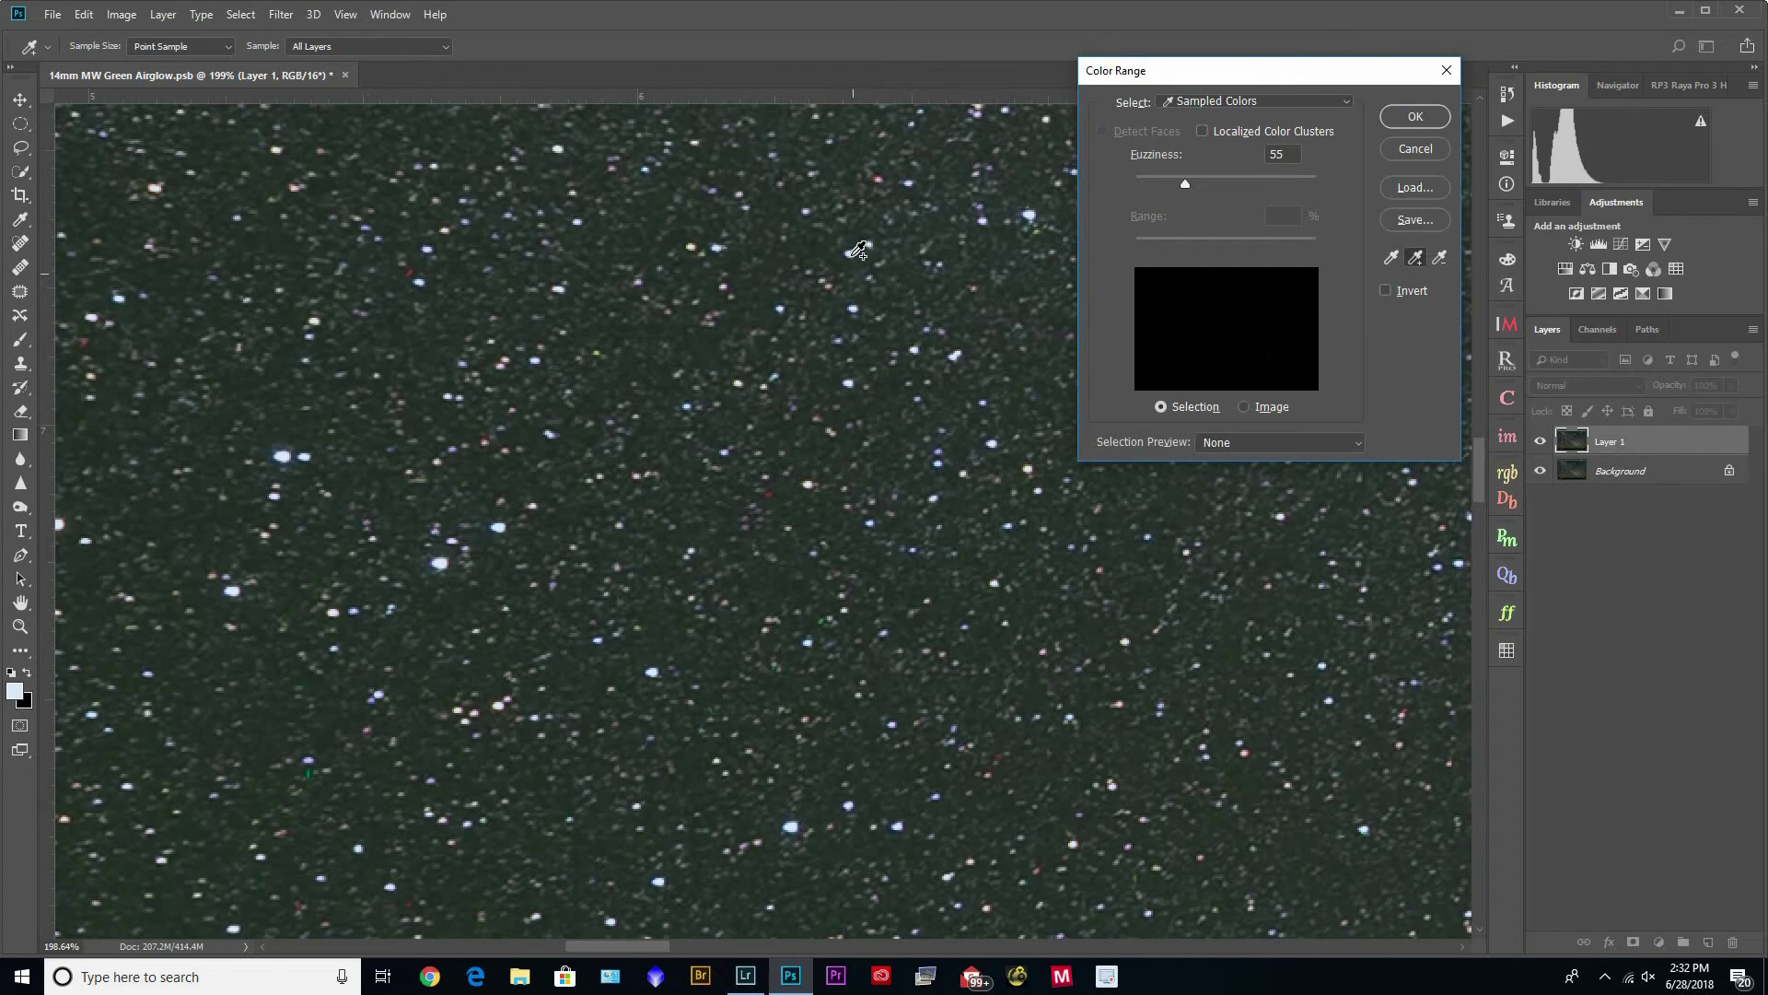
click(886, 169)
click(978, 153)
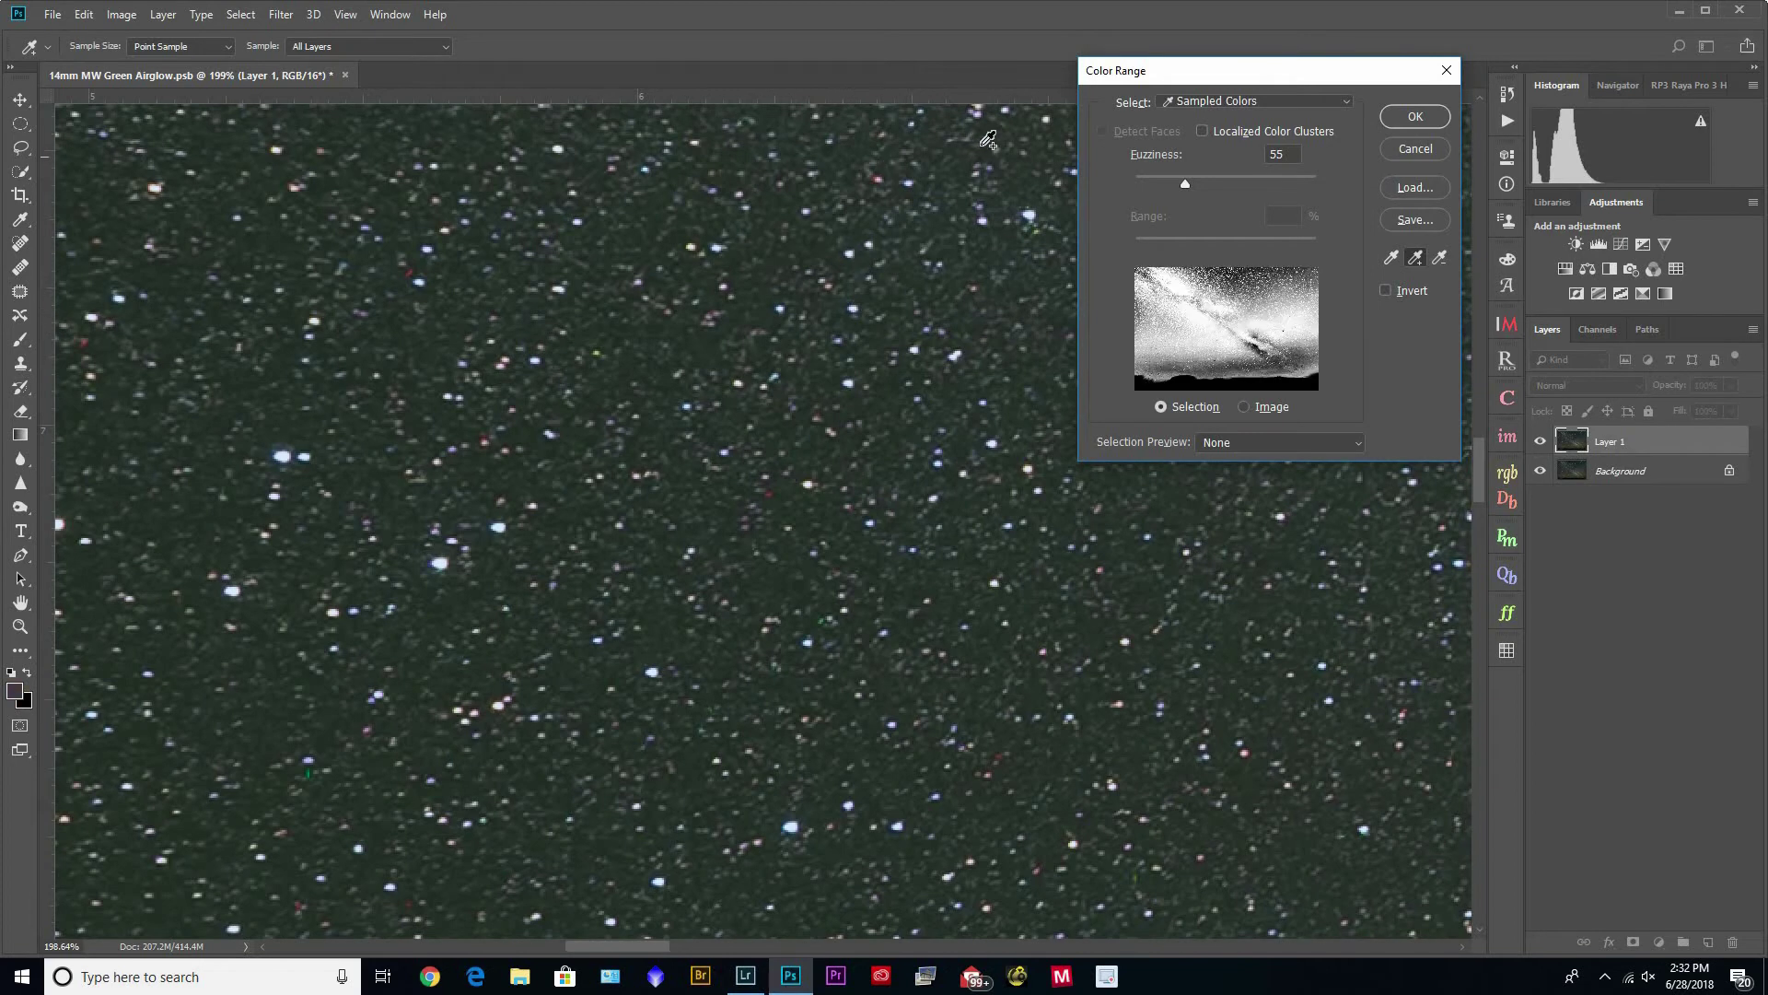
click(1031, 216)
Sample stars in another patch of sky and tighten Fuzziness to 26
drag(589, 287, 364, 184)
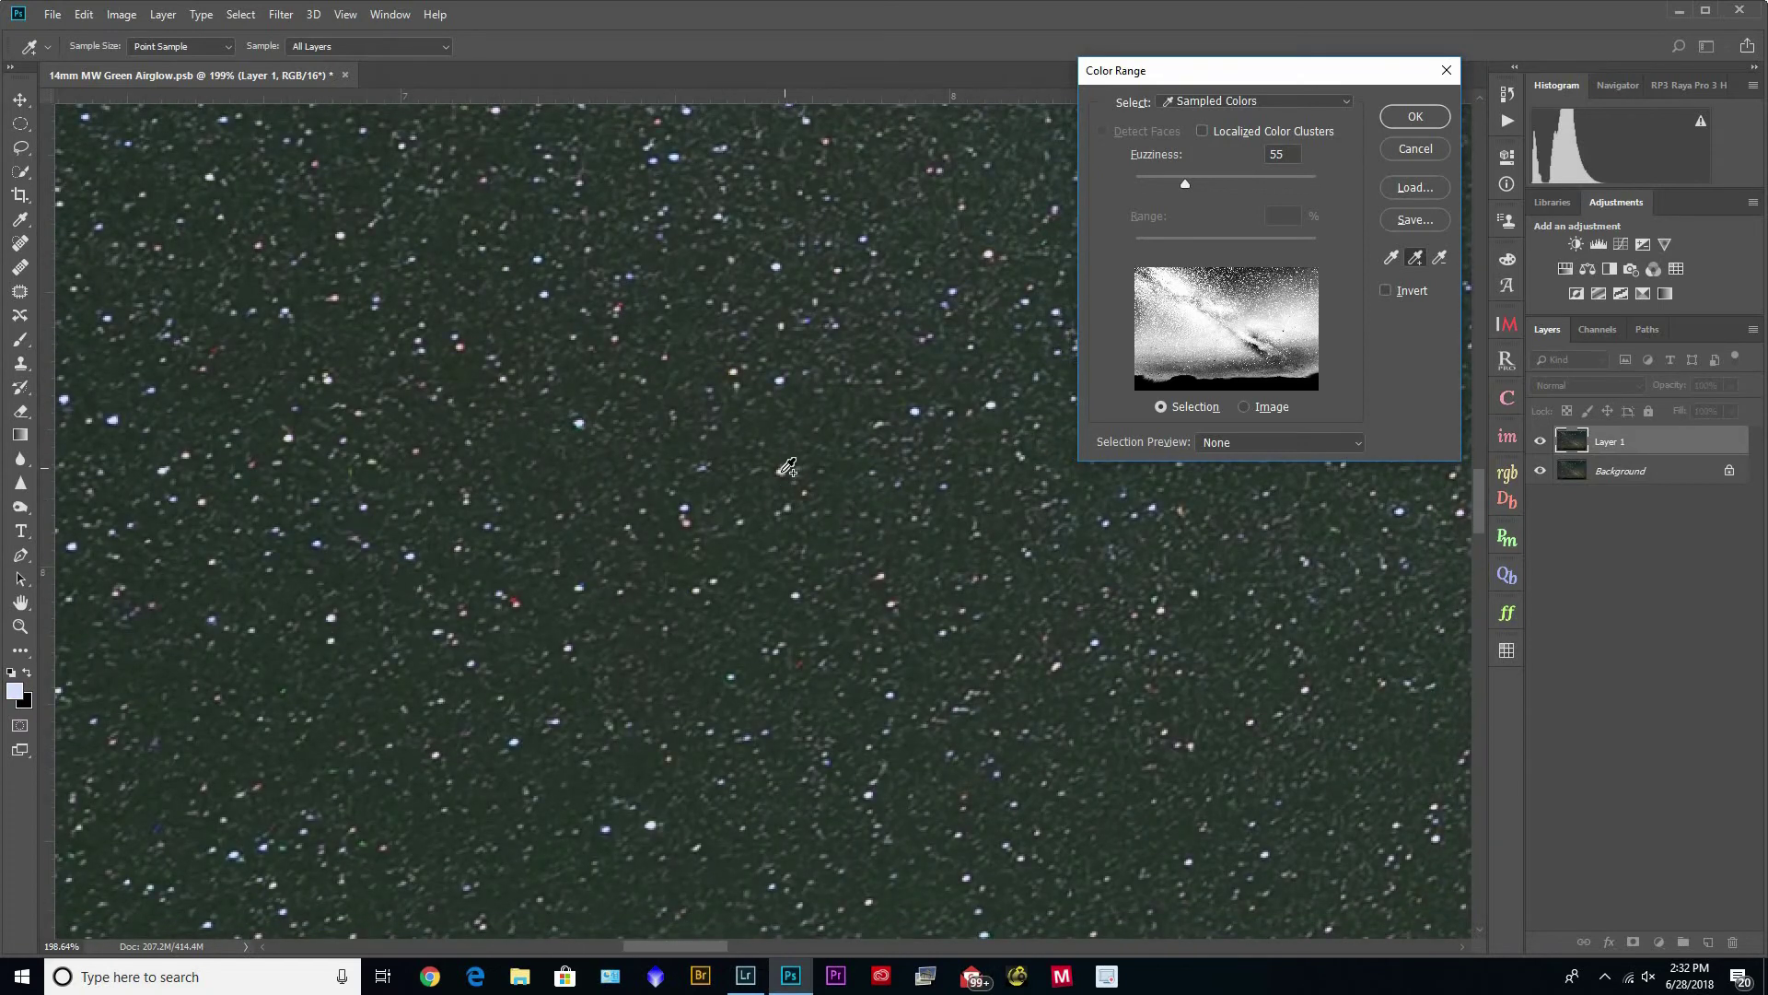
click(920, 407)
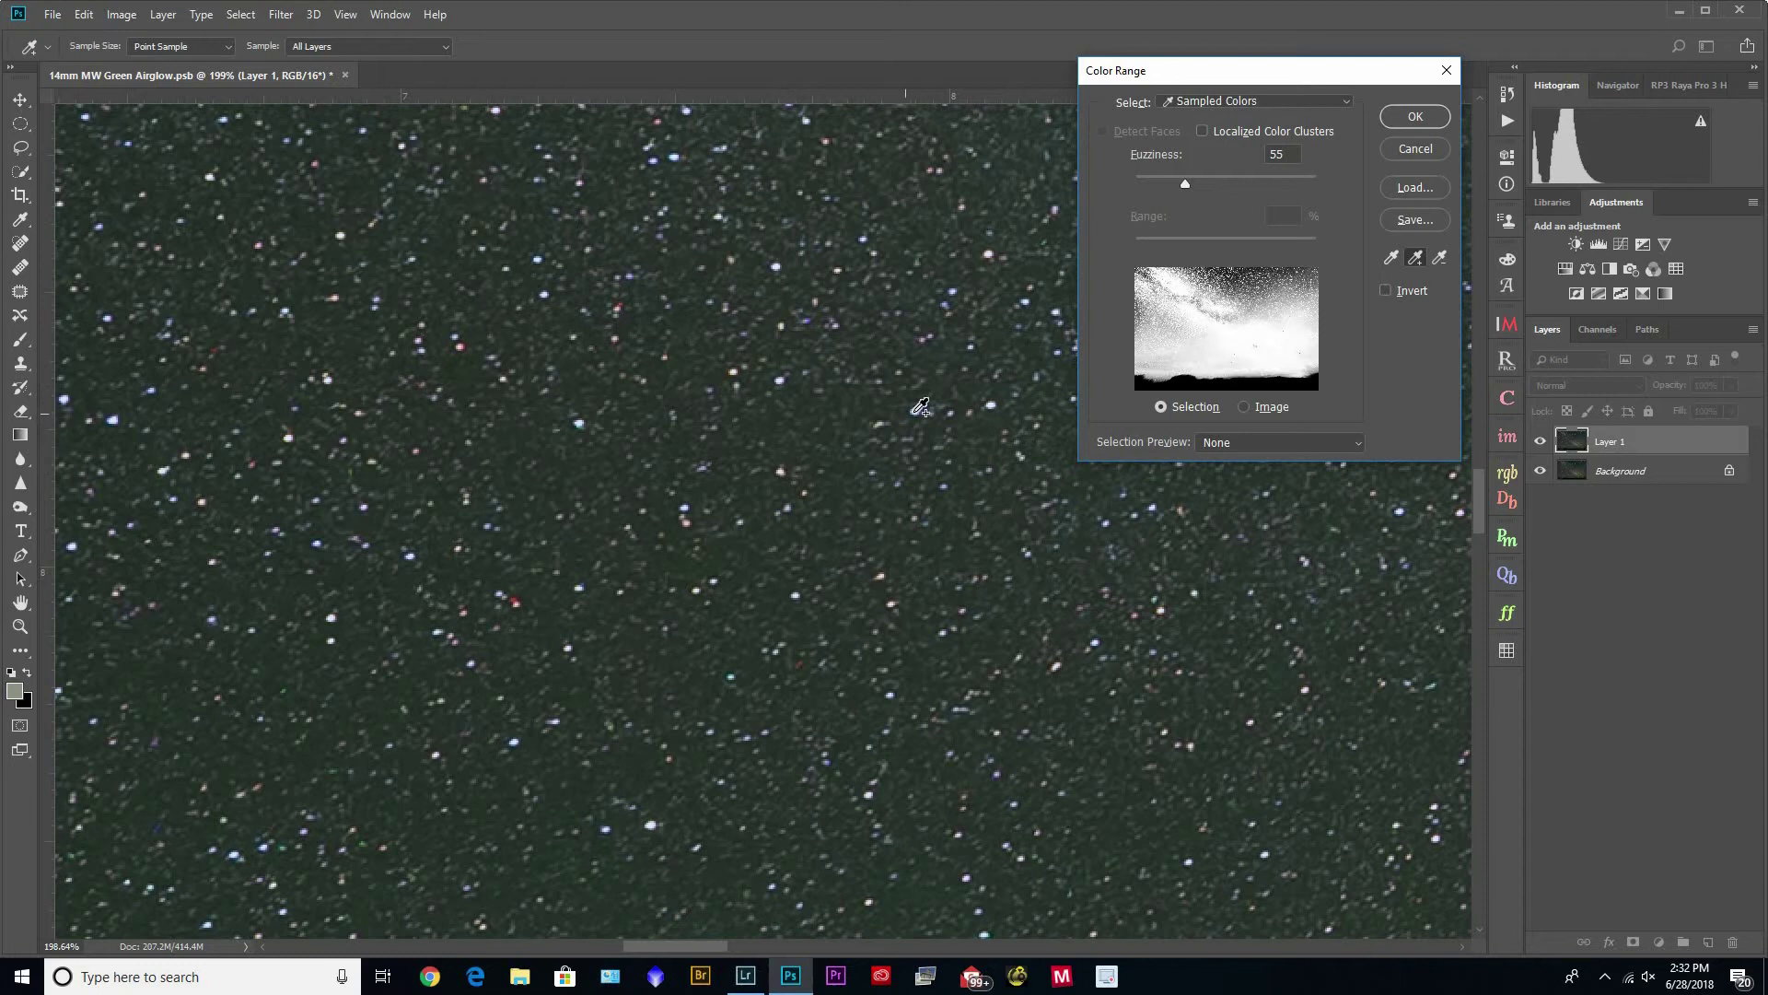
key(ctrl+z)
click(972, 222)
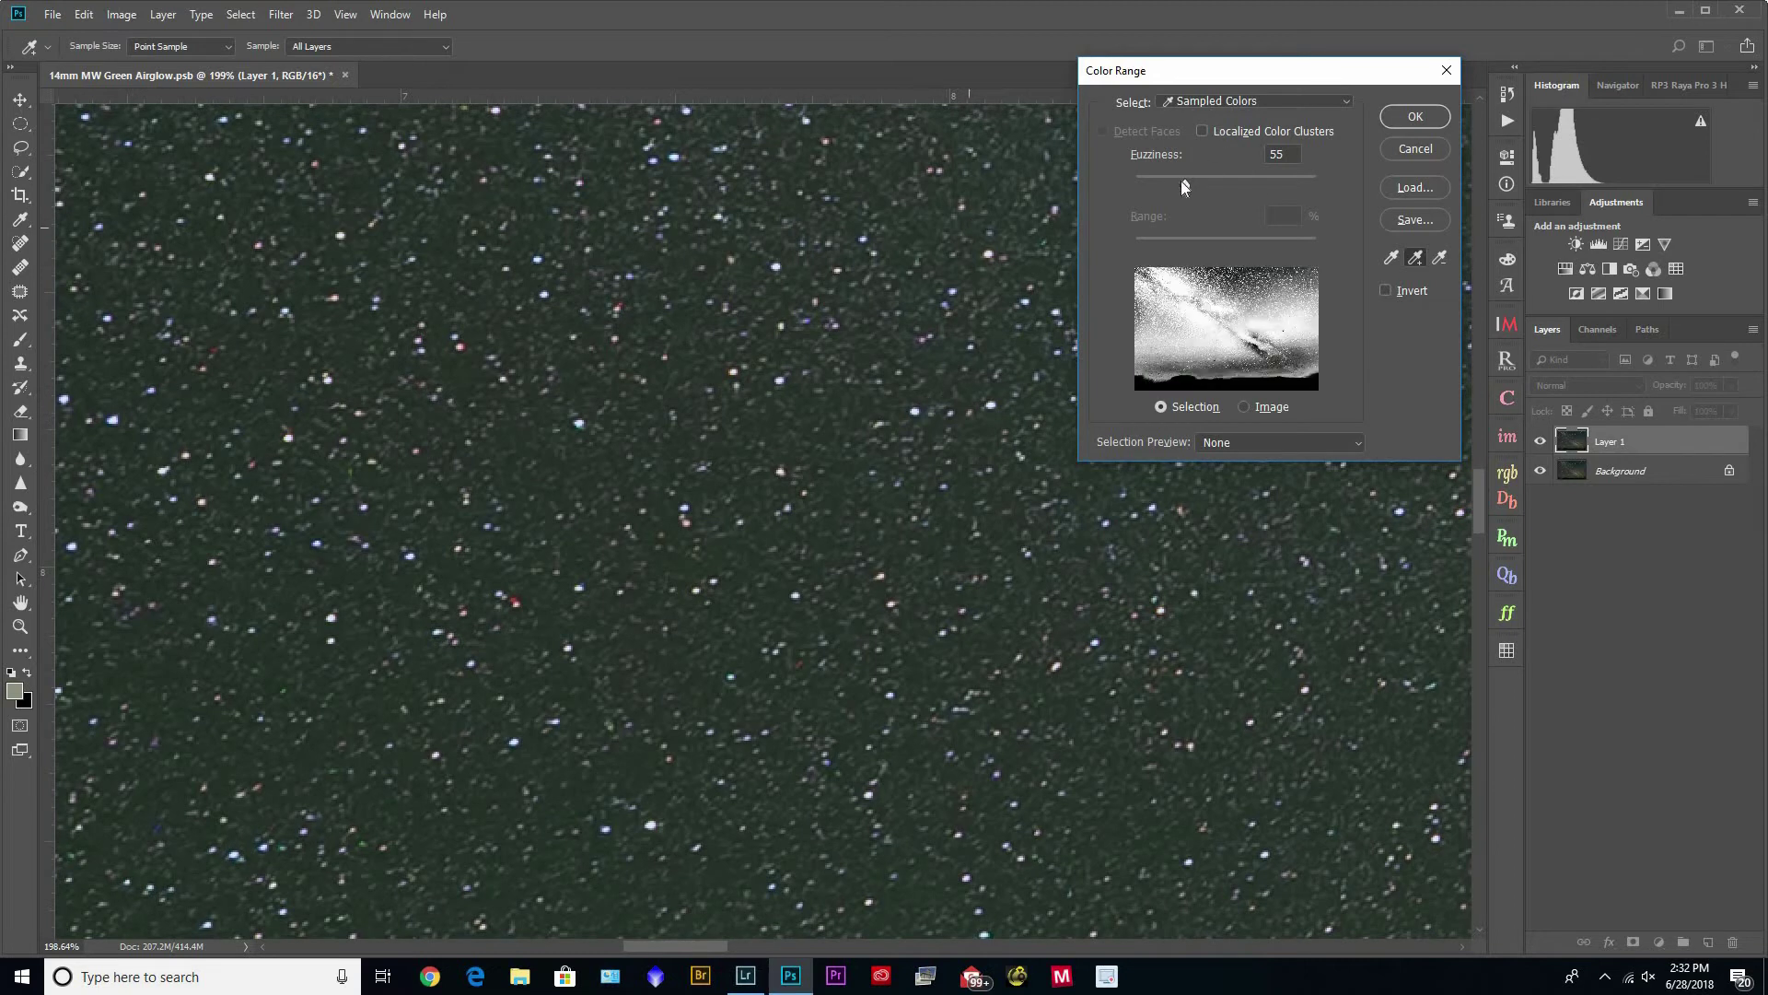
drag(1184, 183, 1159, 184)
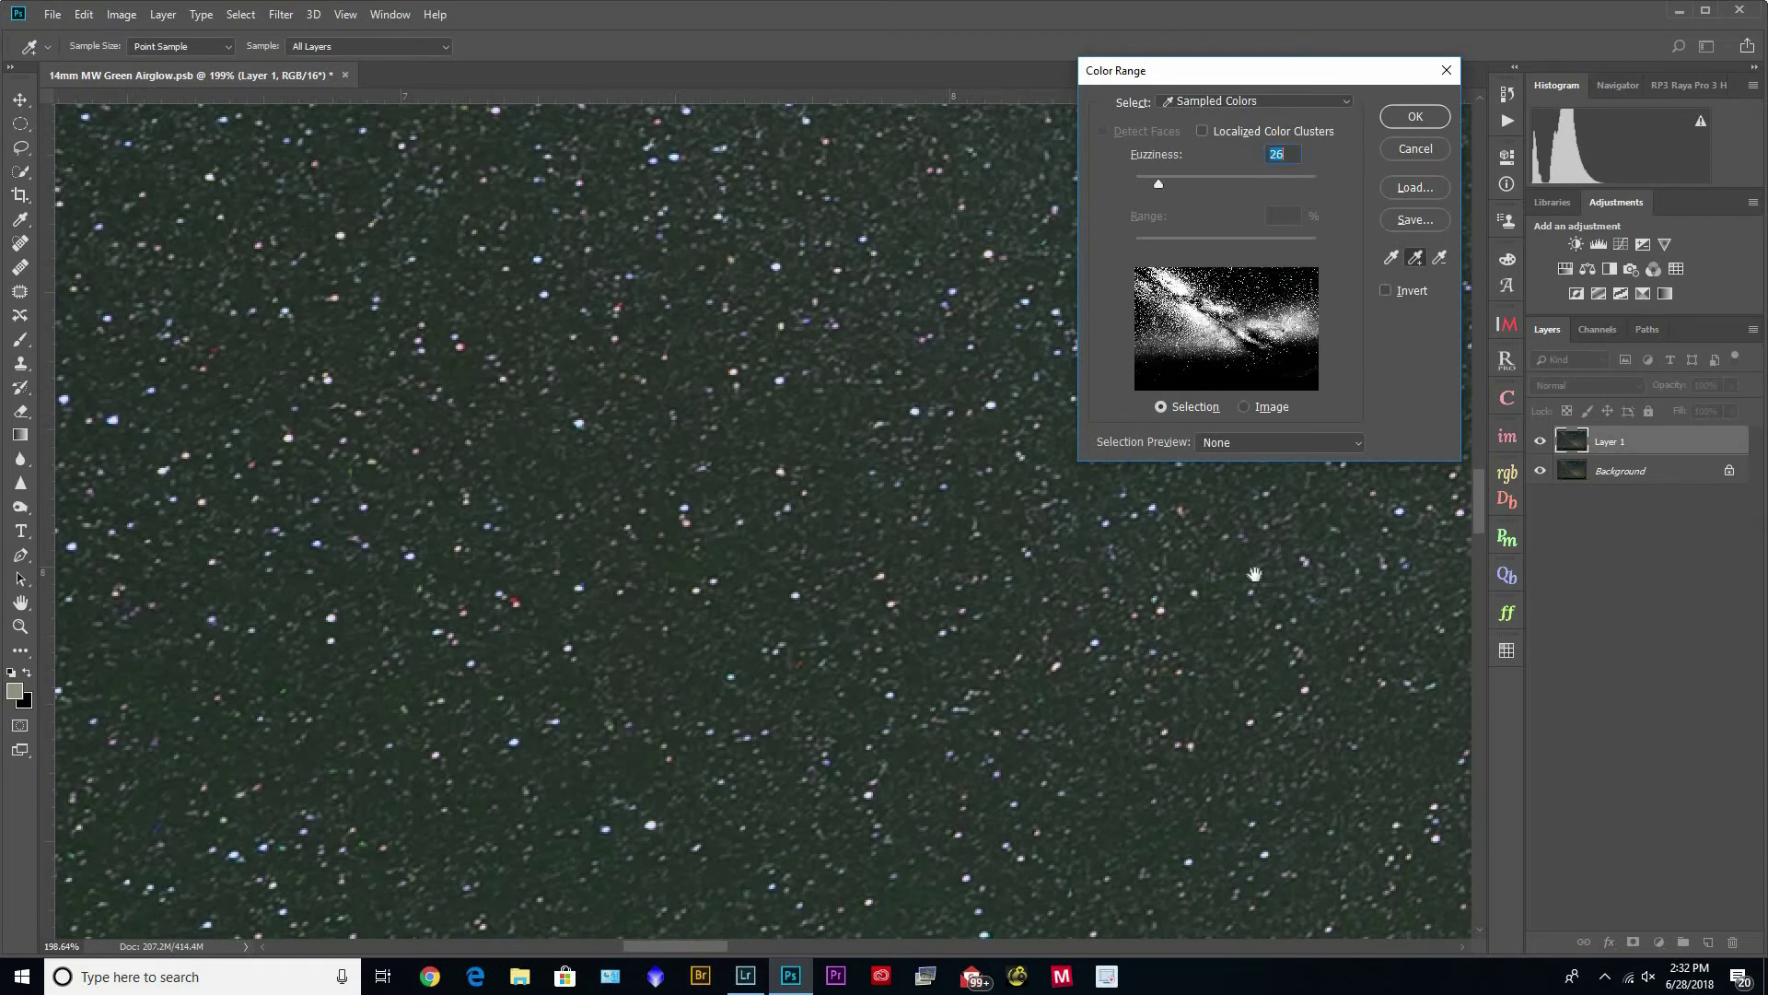
Add three more star samples and raise Fuzziness to 33
scroll(789, 461, right, 10)
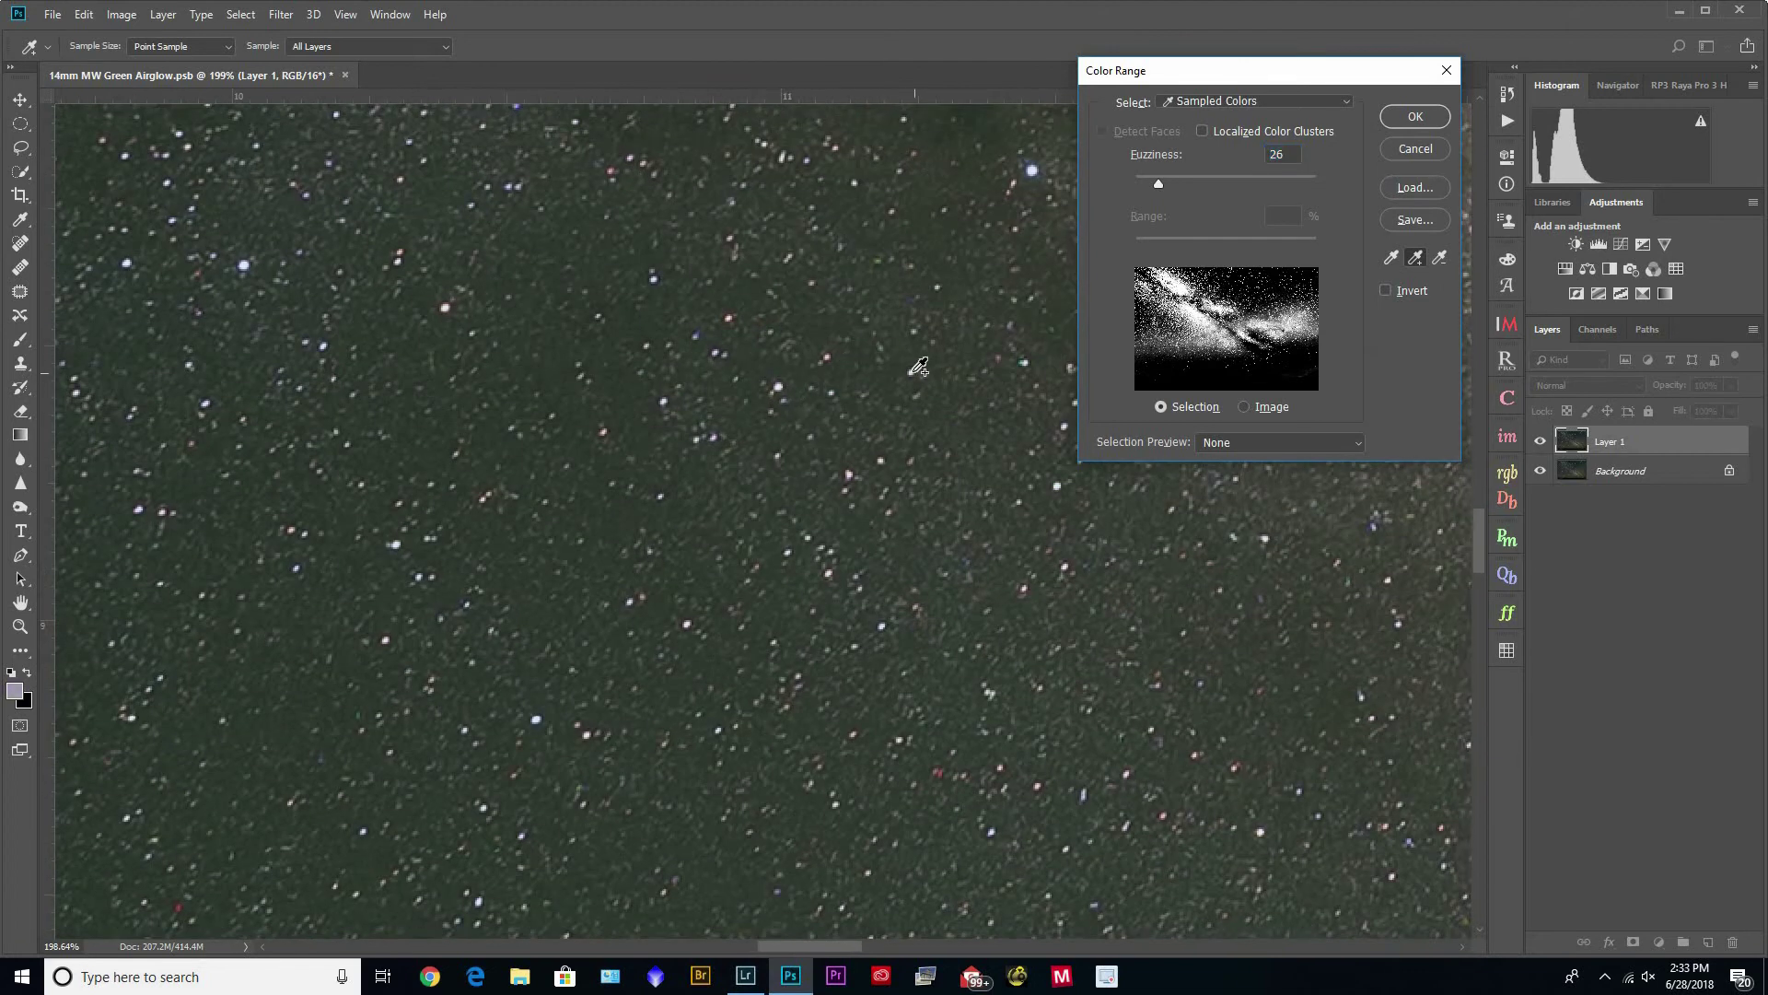
scroll(951, 506, right, 5)
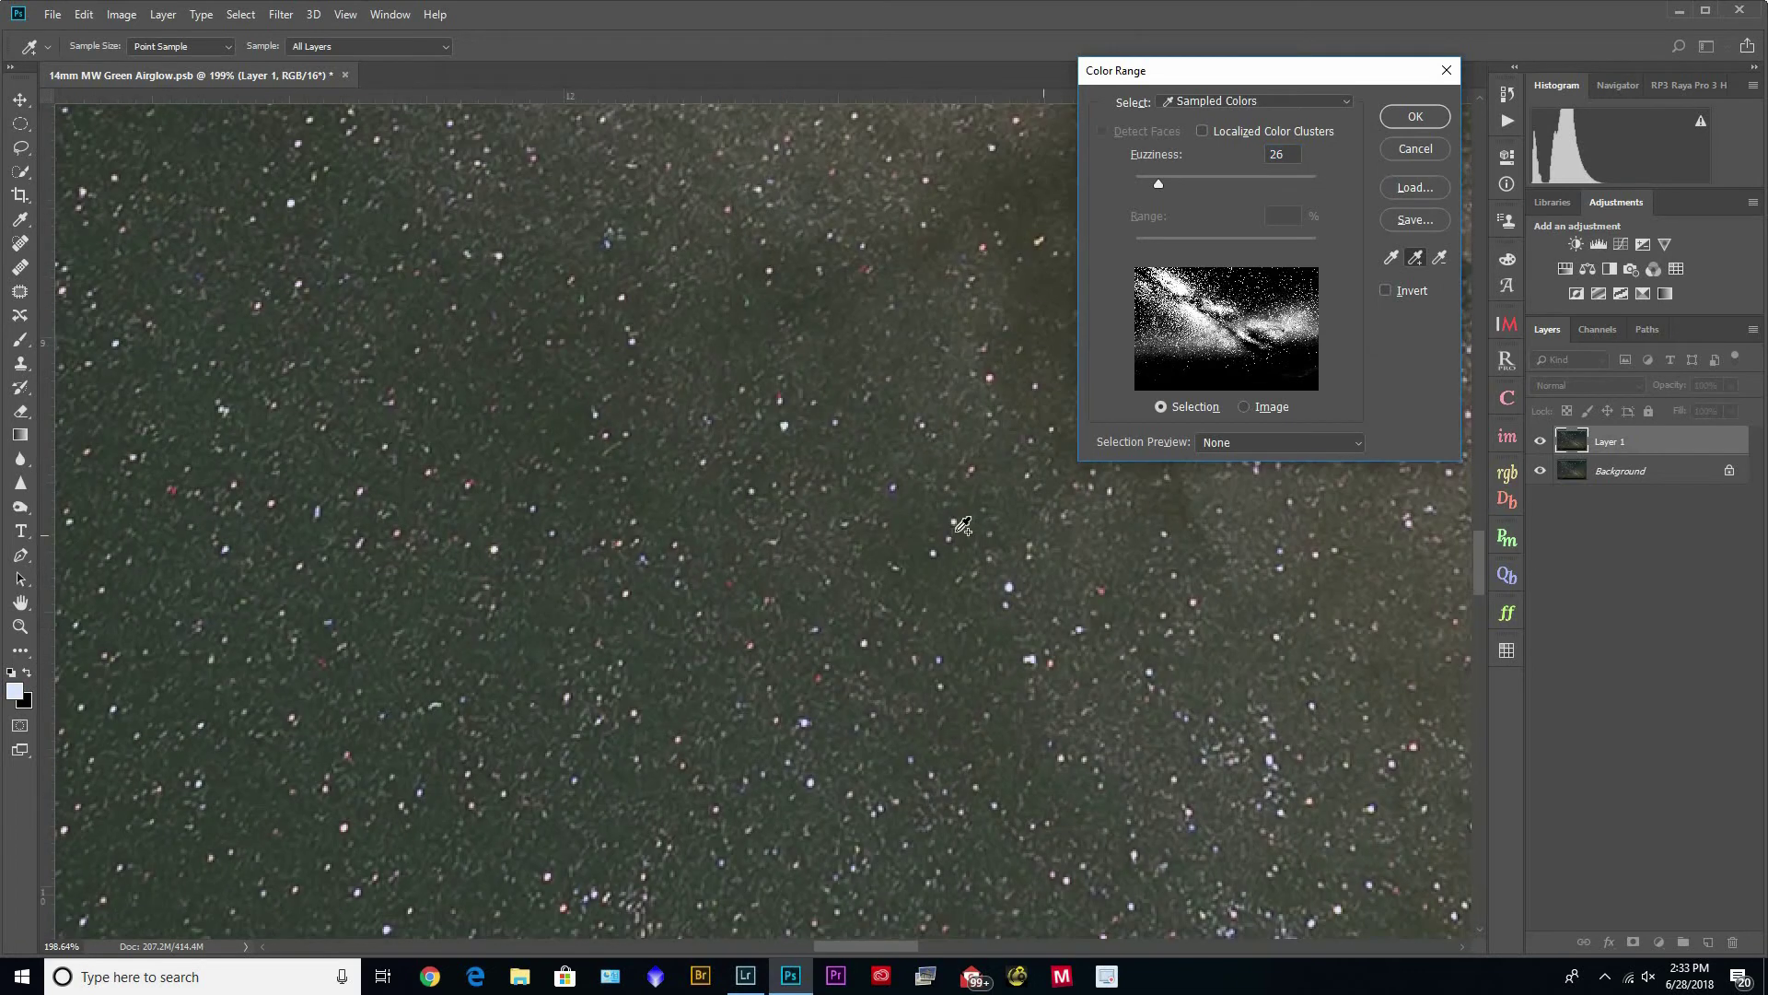
click(956, 532)
click(1279, 753)
click(1310, 682)
scroll(938, 458, right, 6)
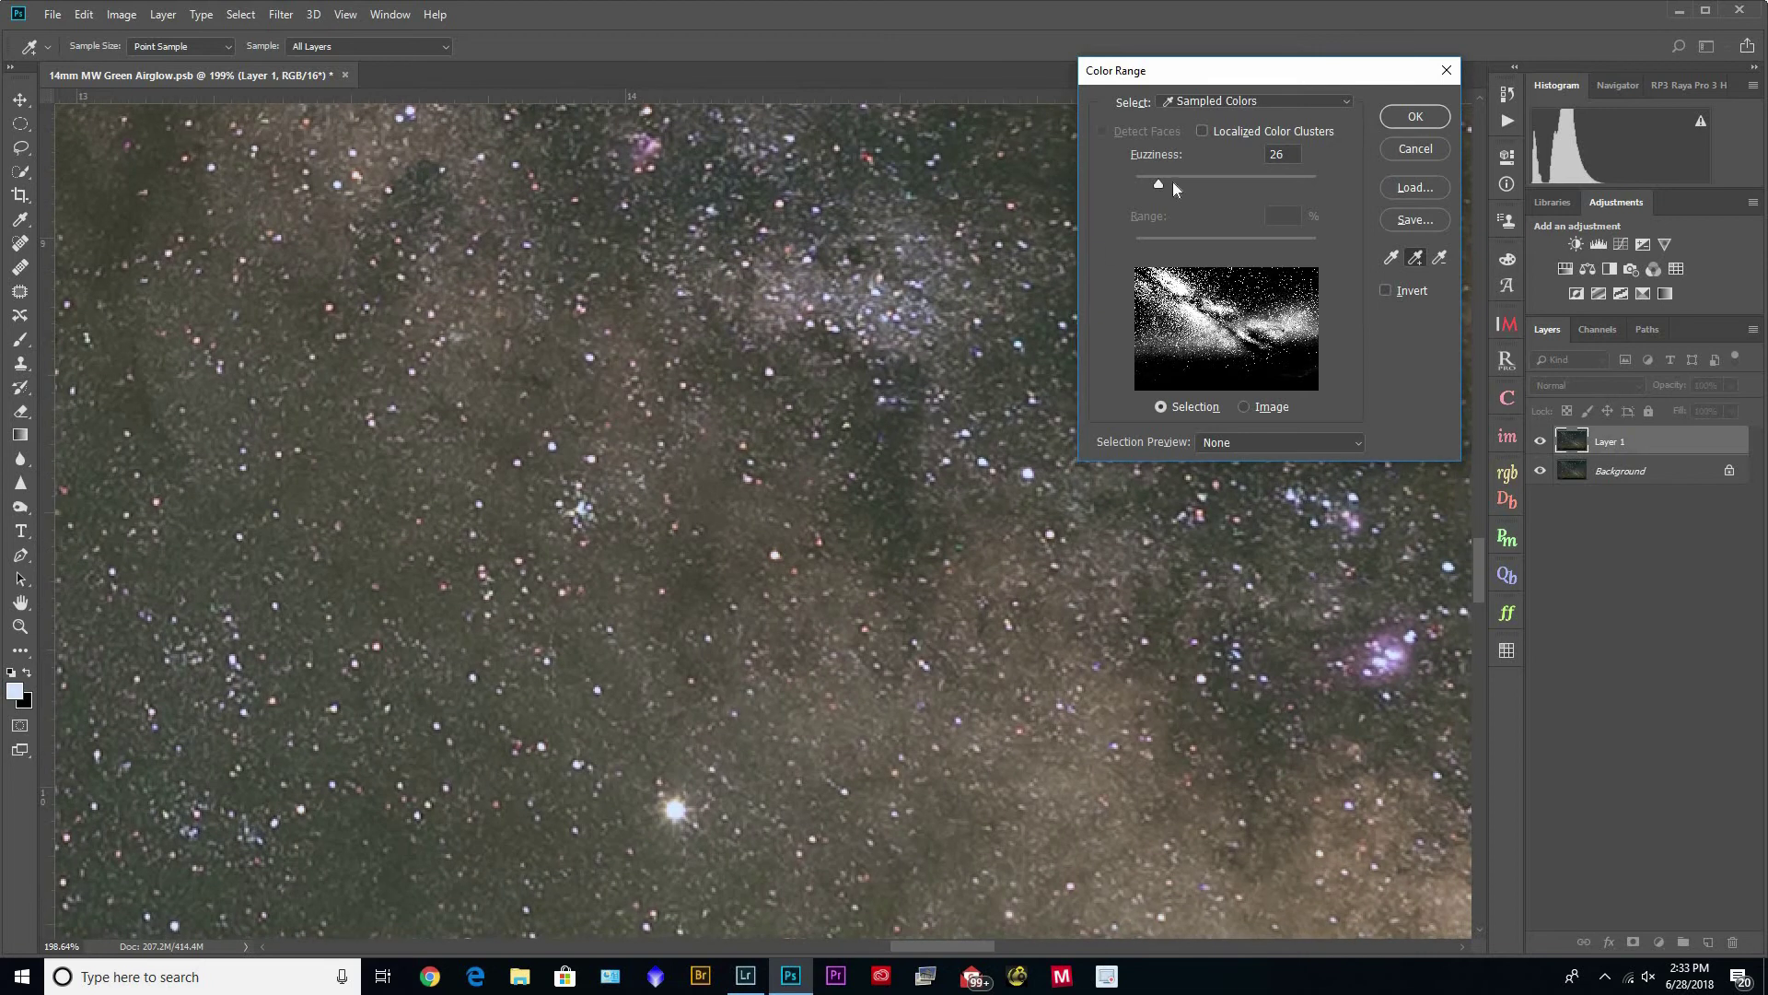
mouse_move(1157, 180)
mouse_down()
mouse_move(1186, 188)
mouse_move(1164, 192)
mouse_up()
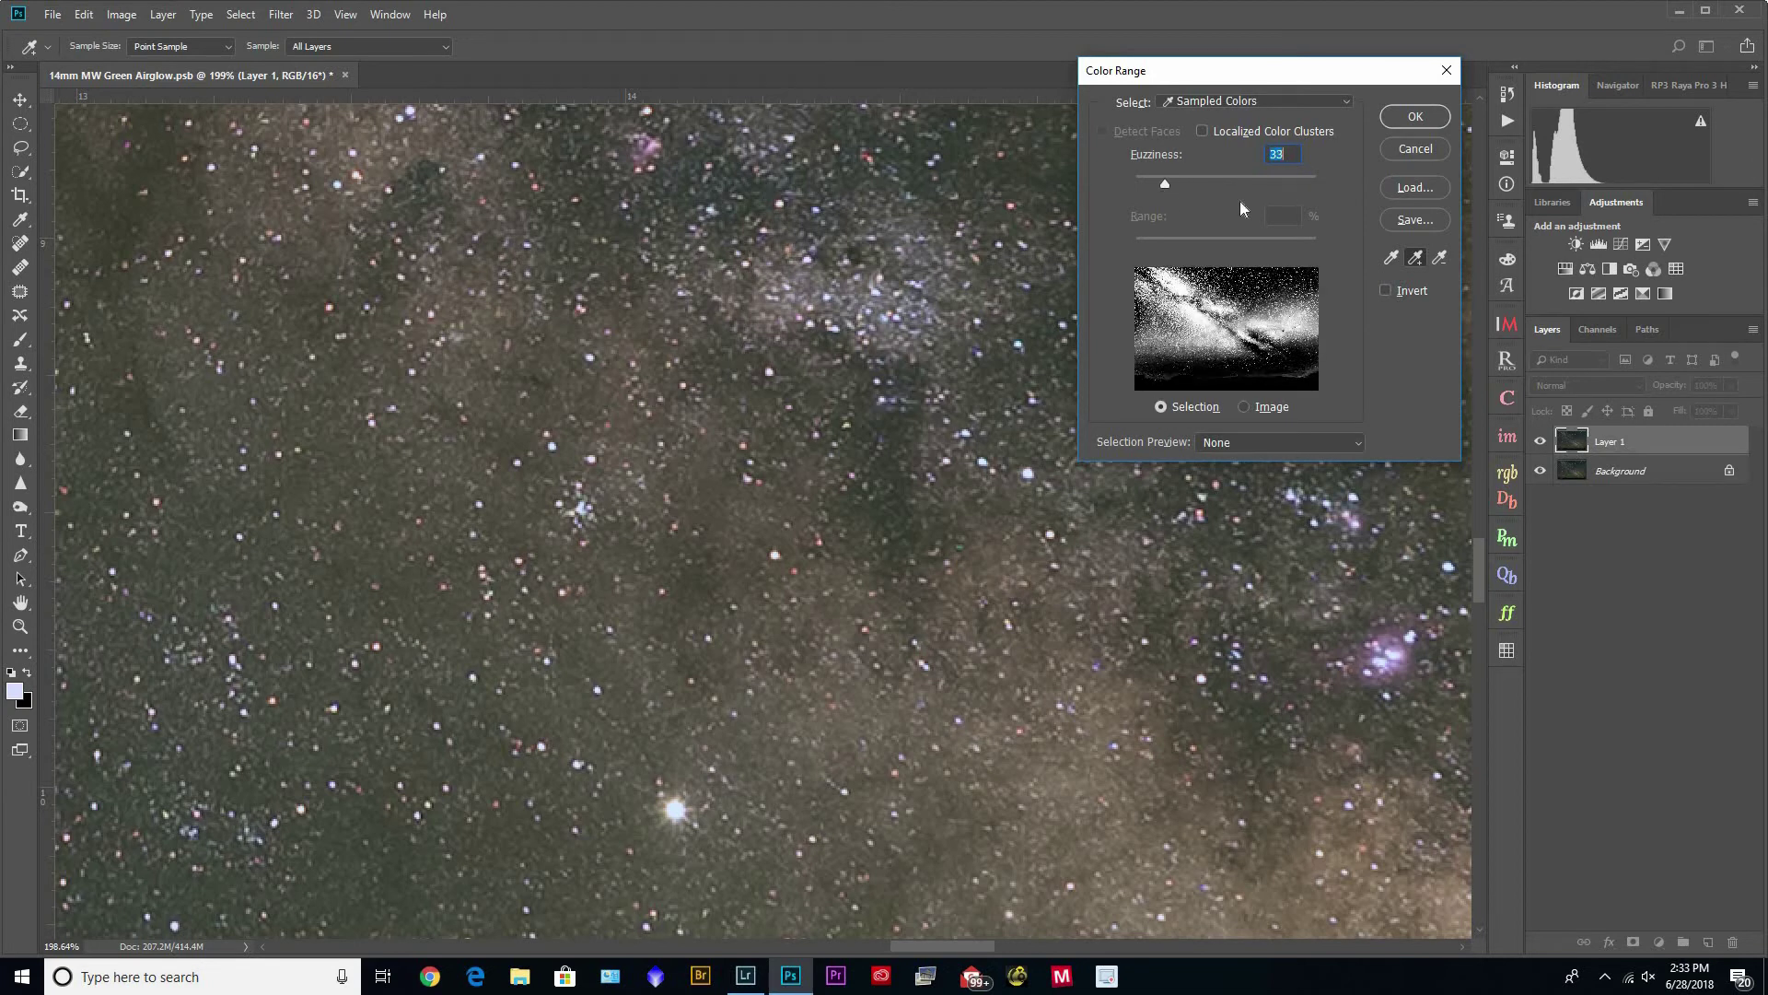
Accept the star selection, fit the photo to the window, and add it as Layer 1's mask
click(1408, 117)
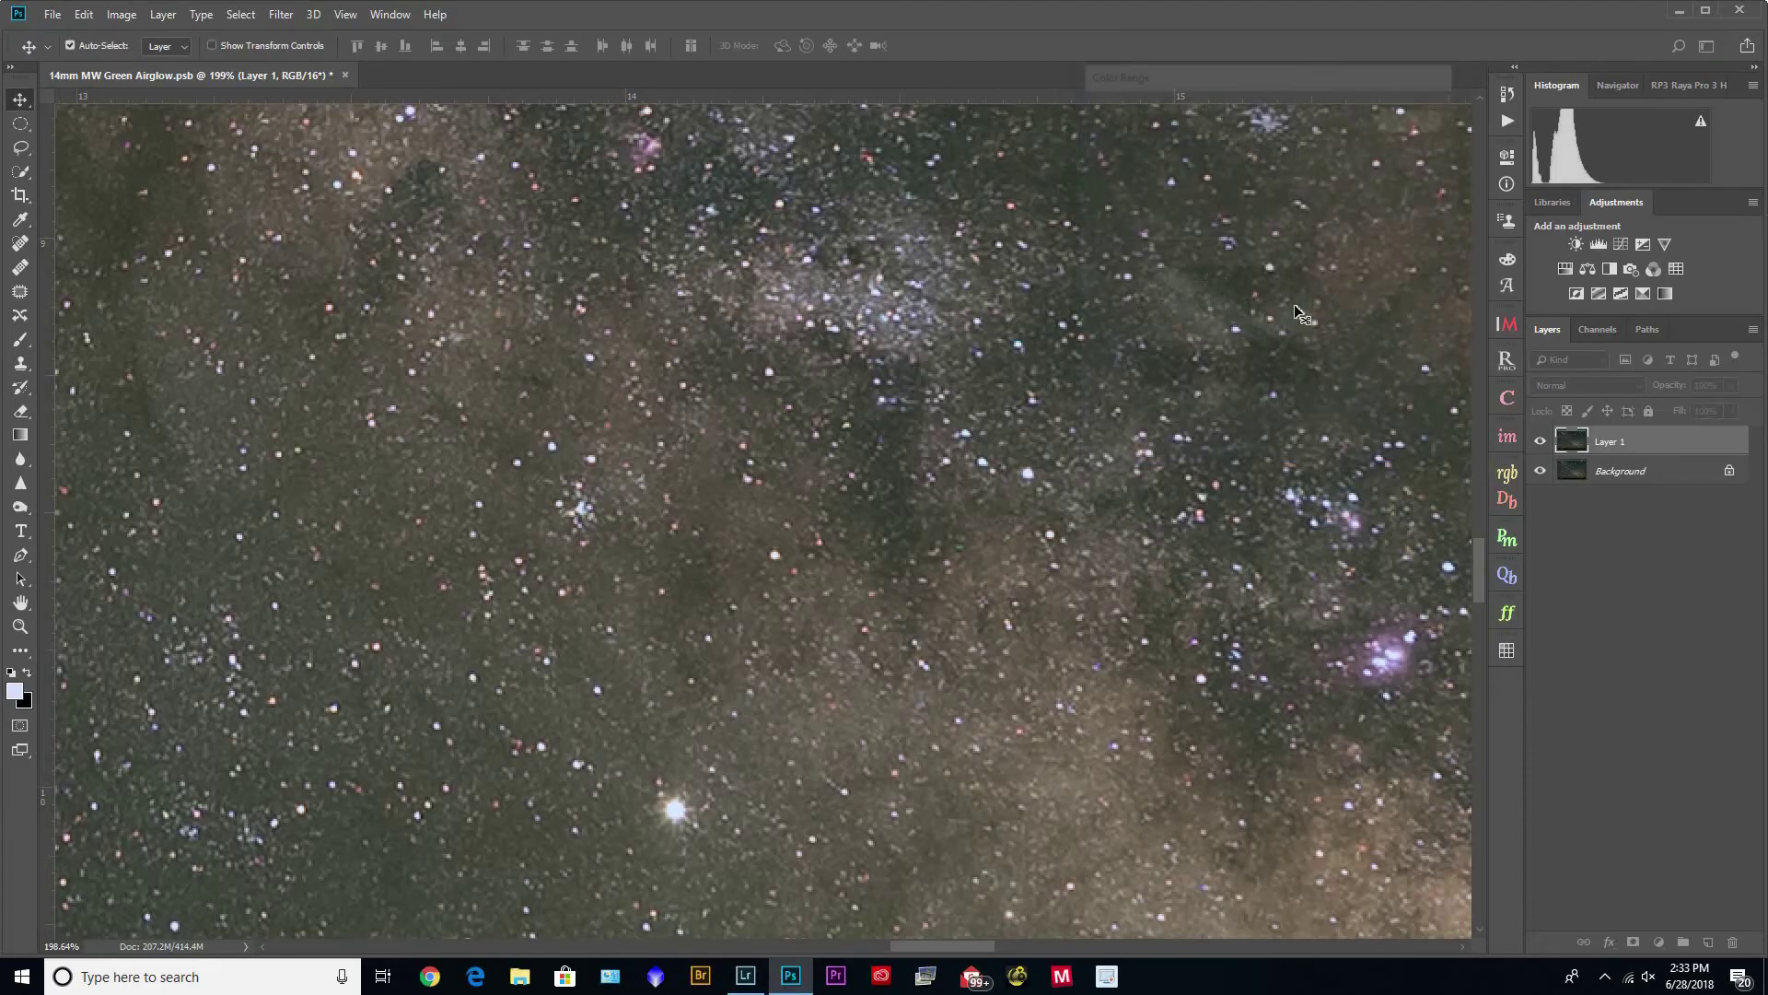
scroll(1239, 494, down, 8)
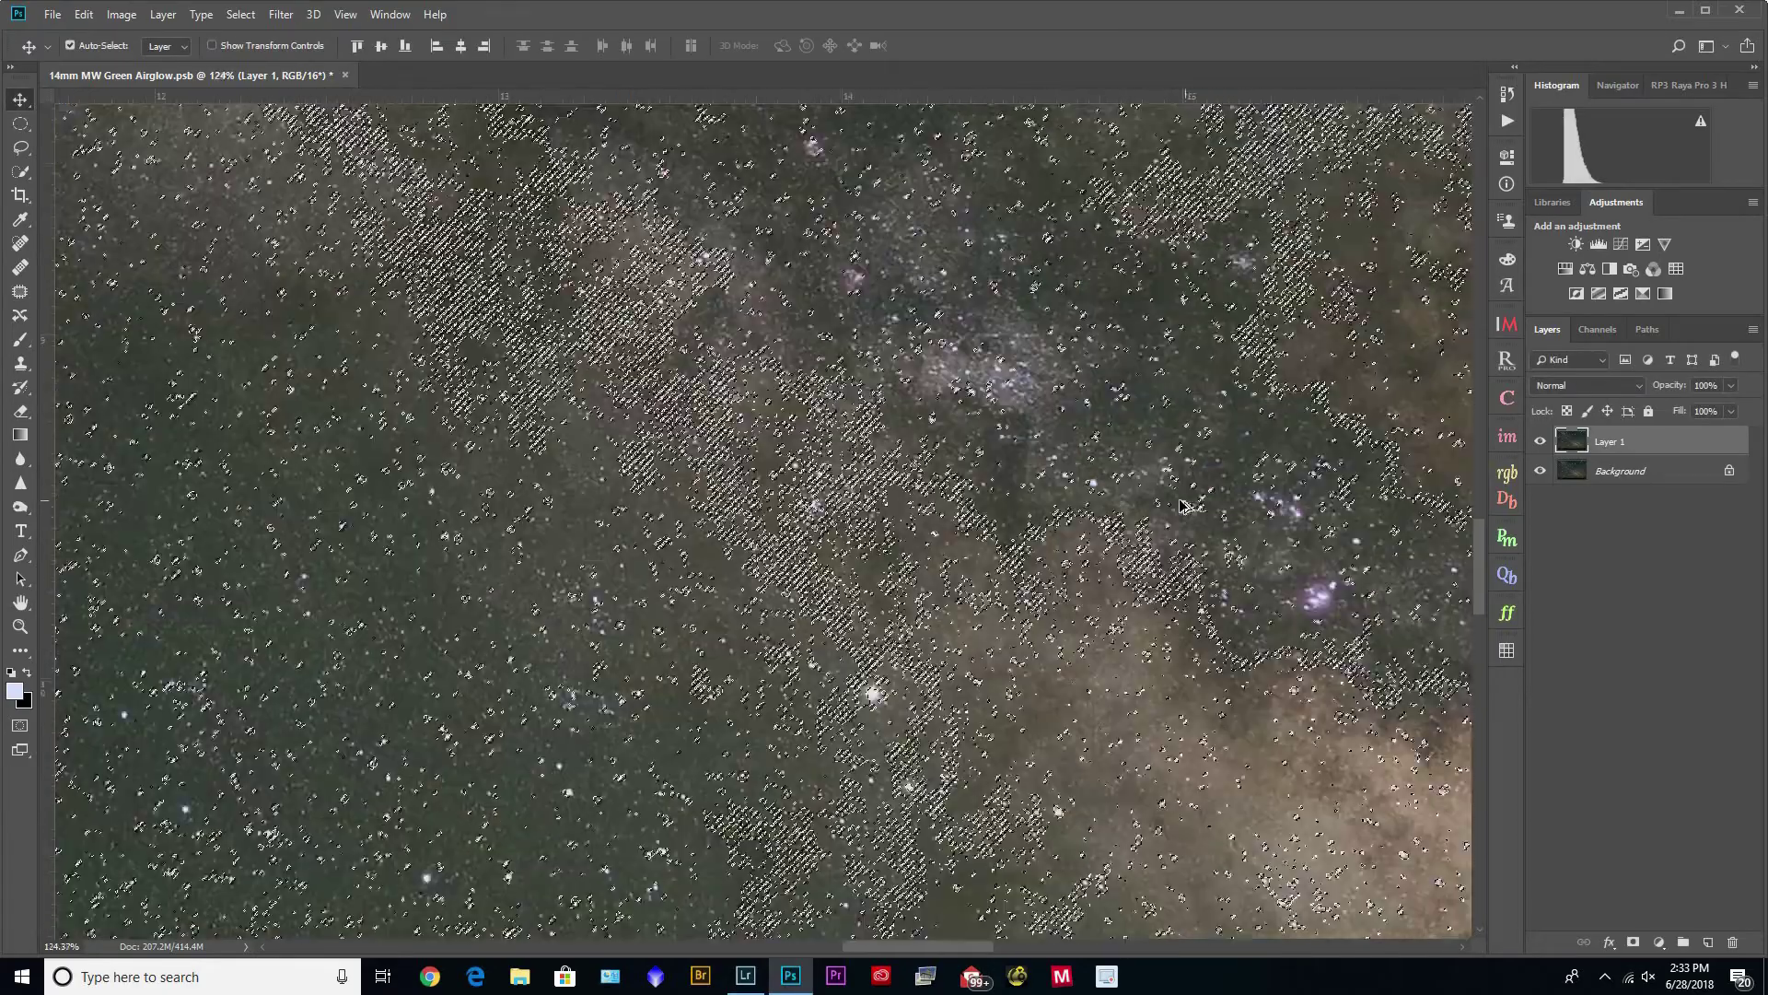
key(ctrl+0)
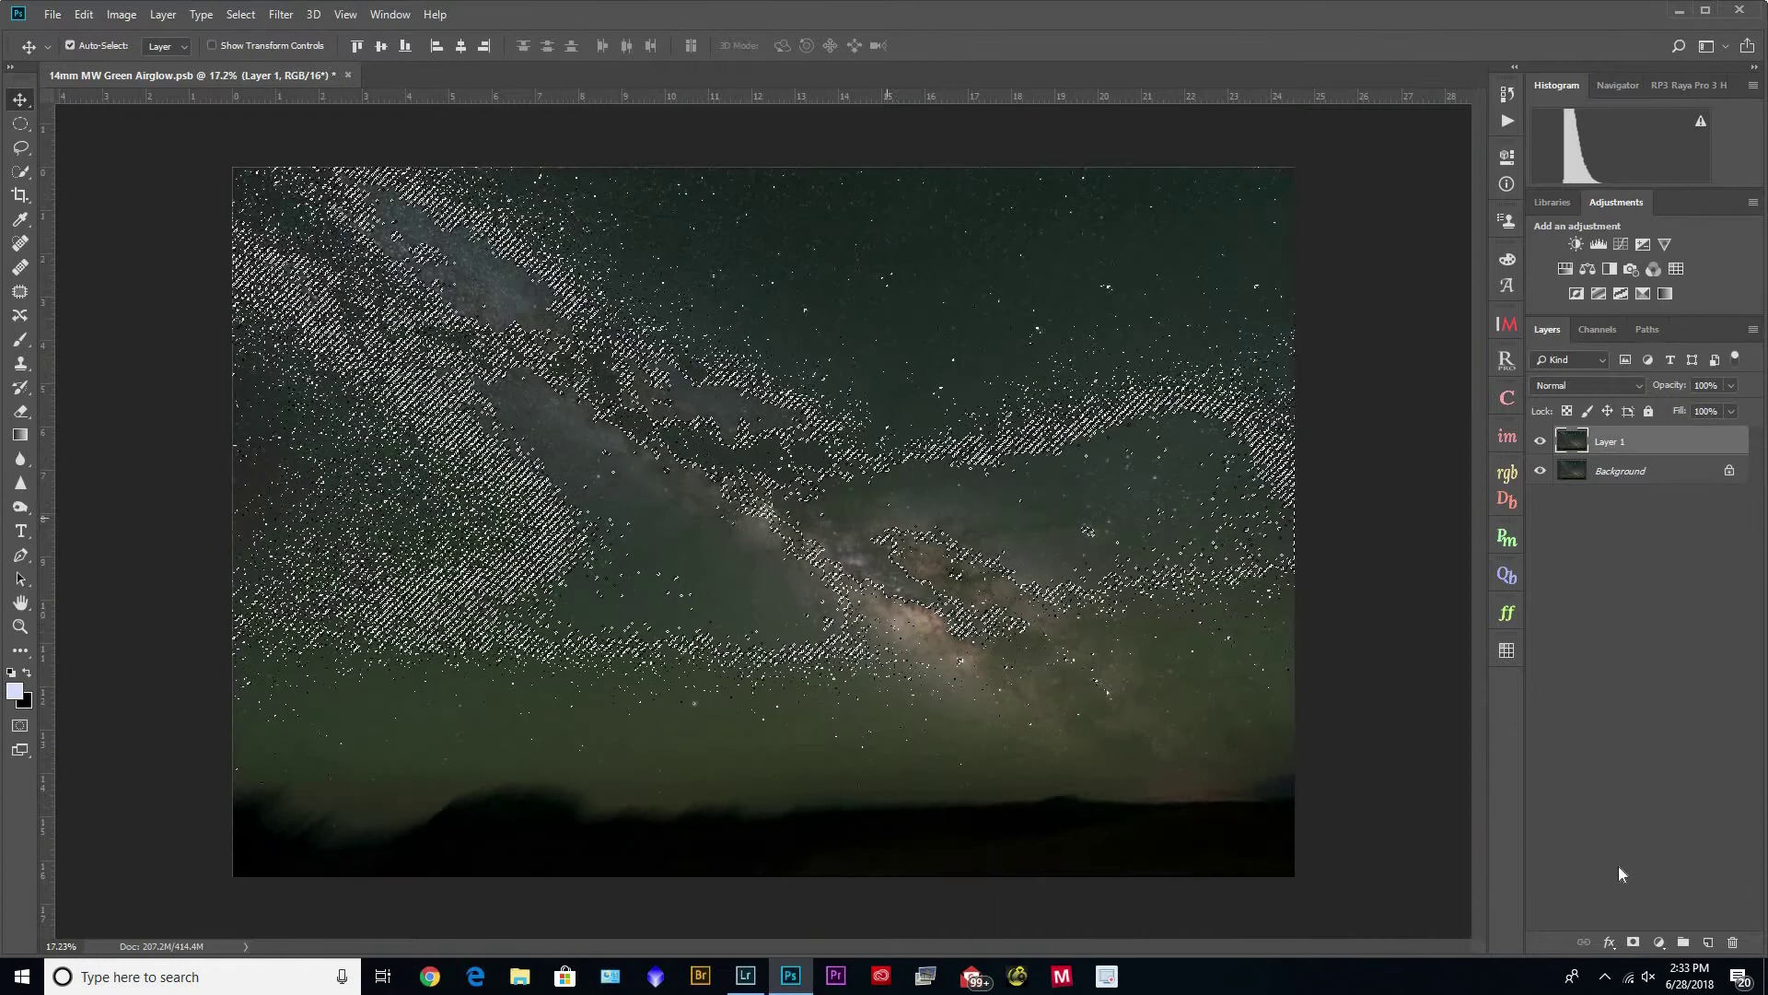
click(1634, 943)
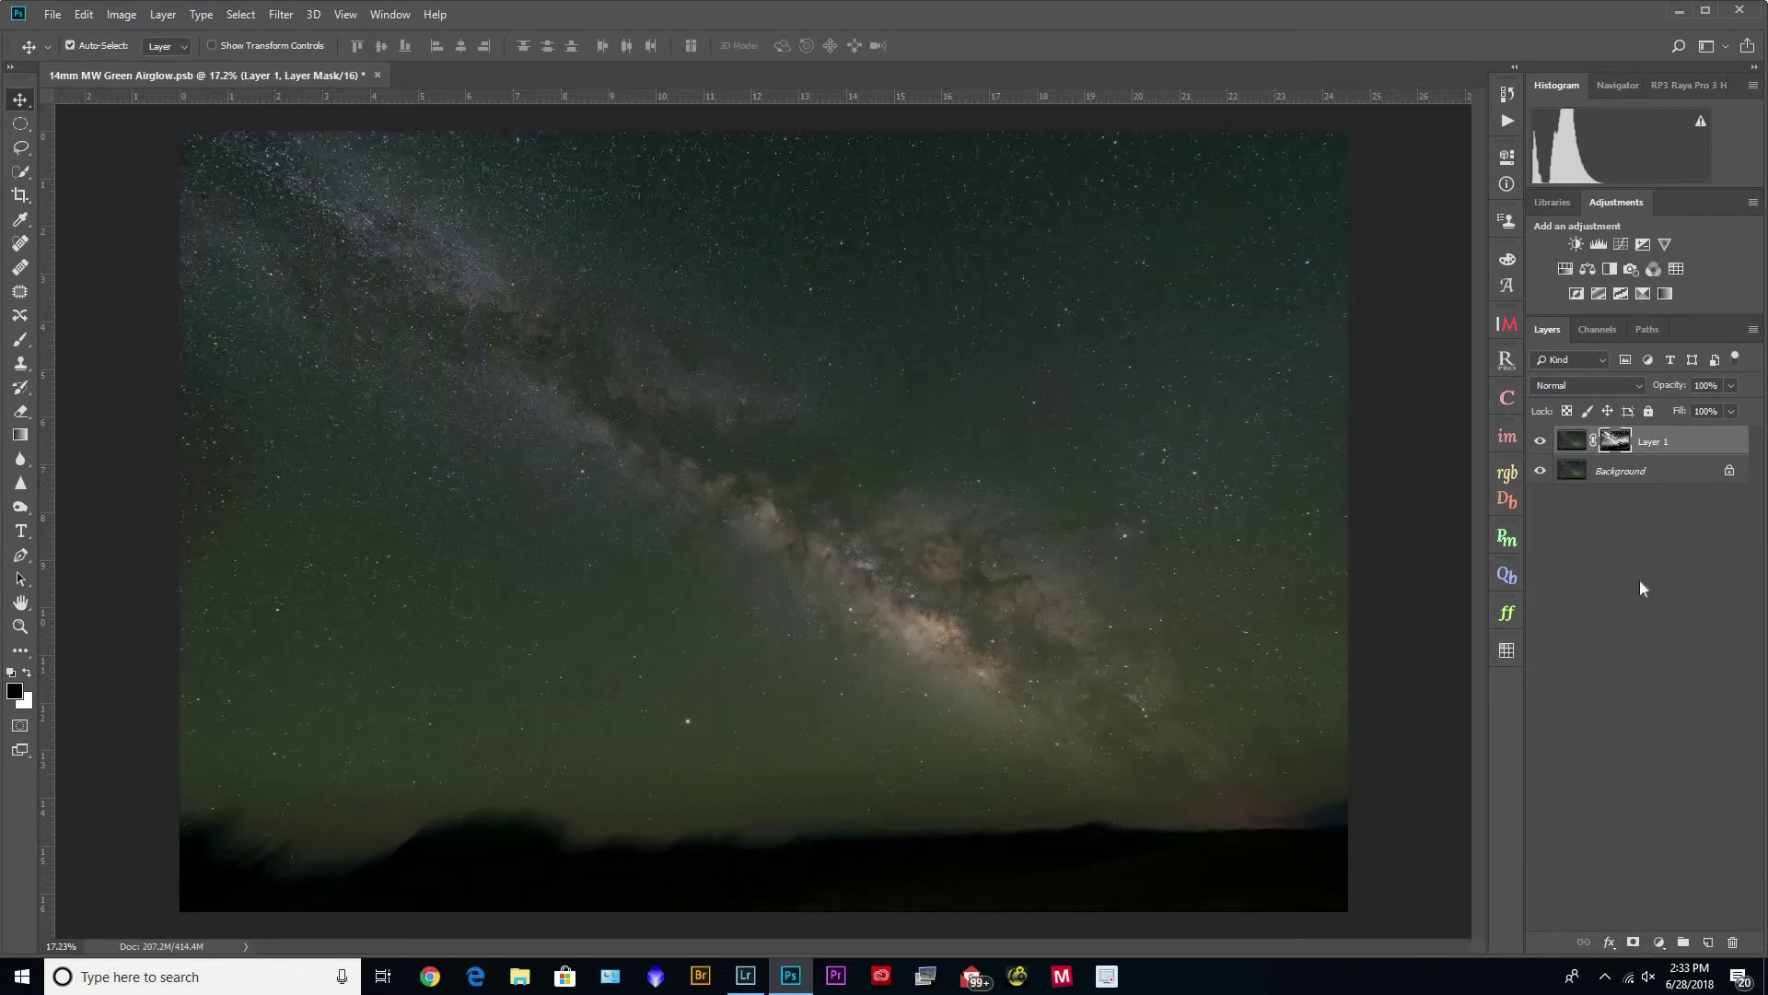
alt+click(1610, 441)
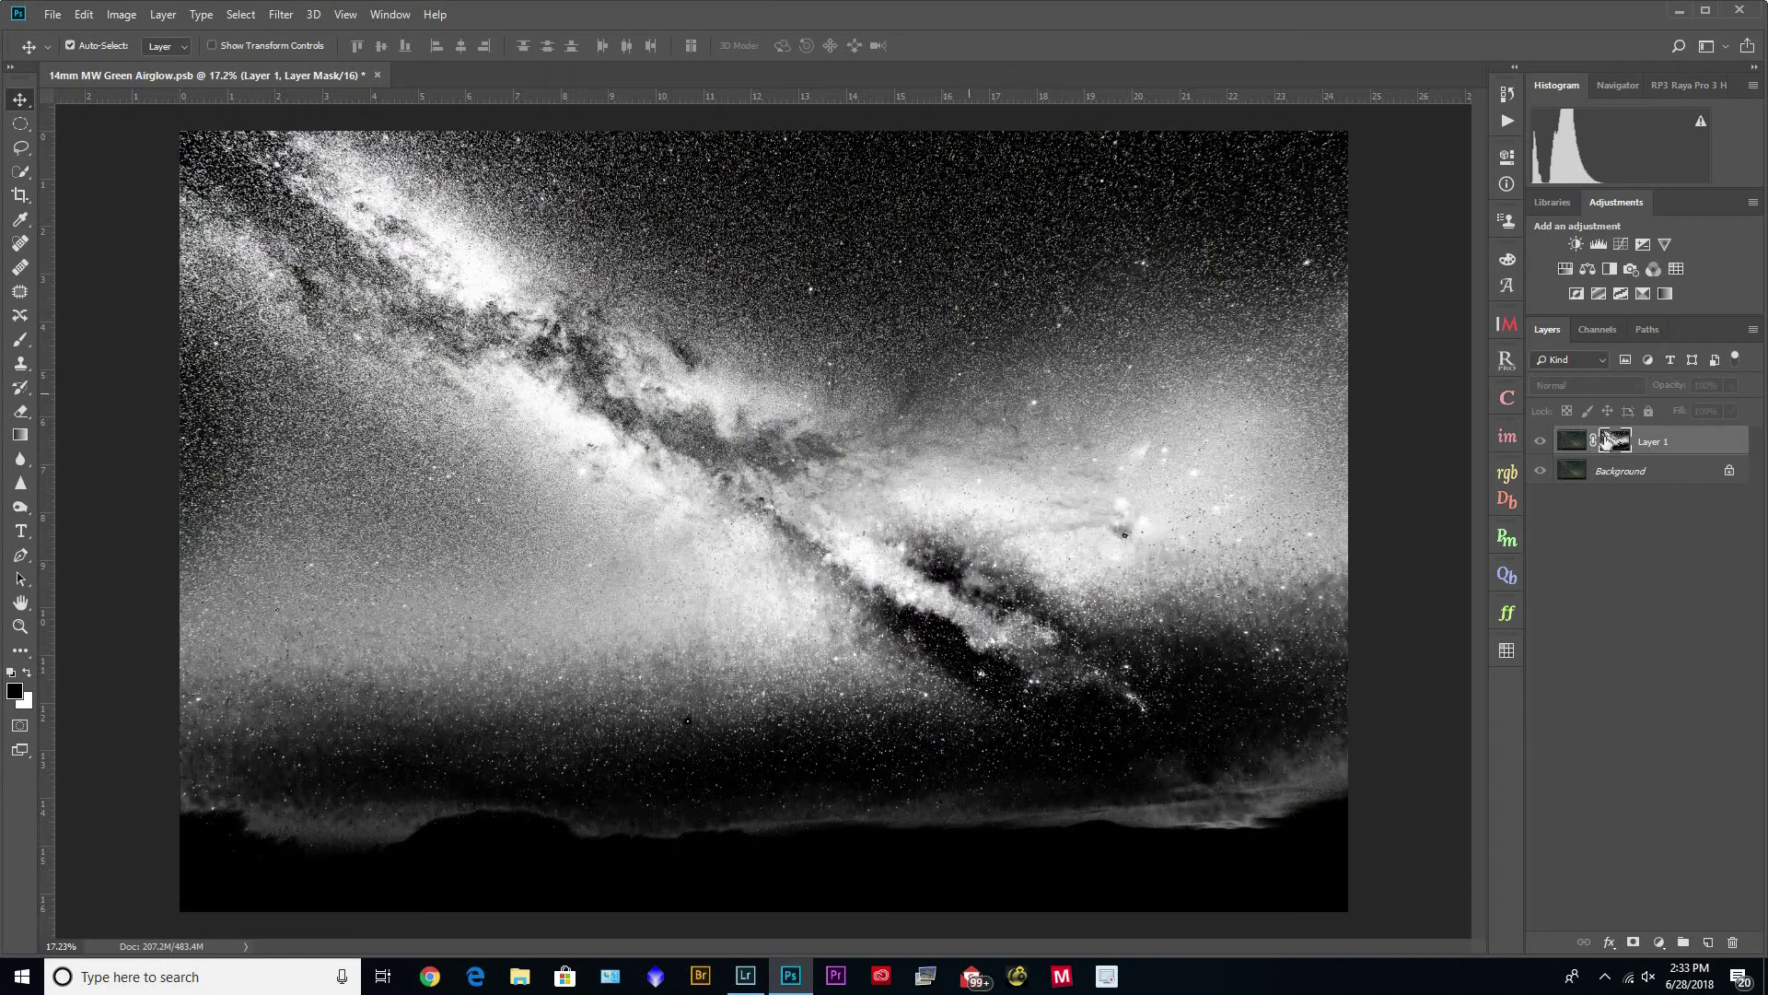
click(1571, 442)
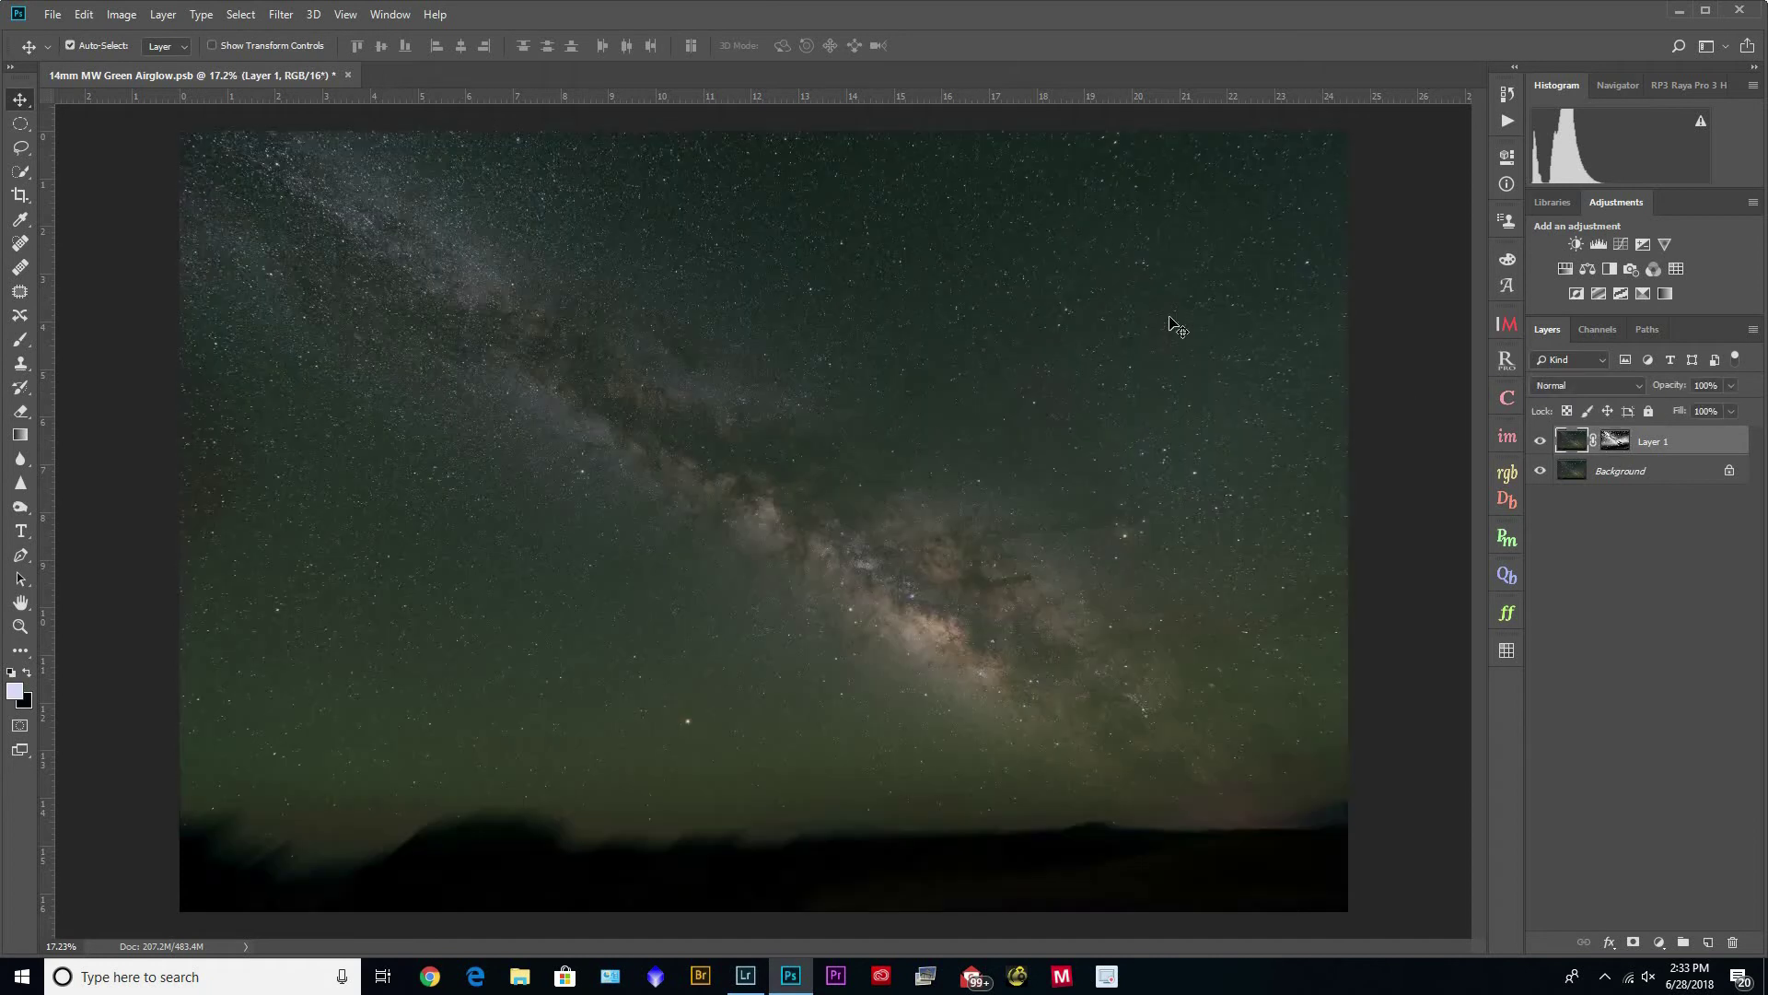
Apply Filter > Other > Minimum at Radius 1.0 px with Preserve Roundness
click(241, 15)
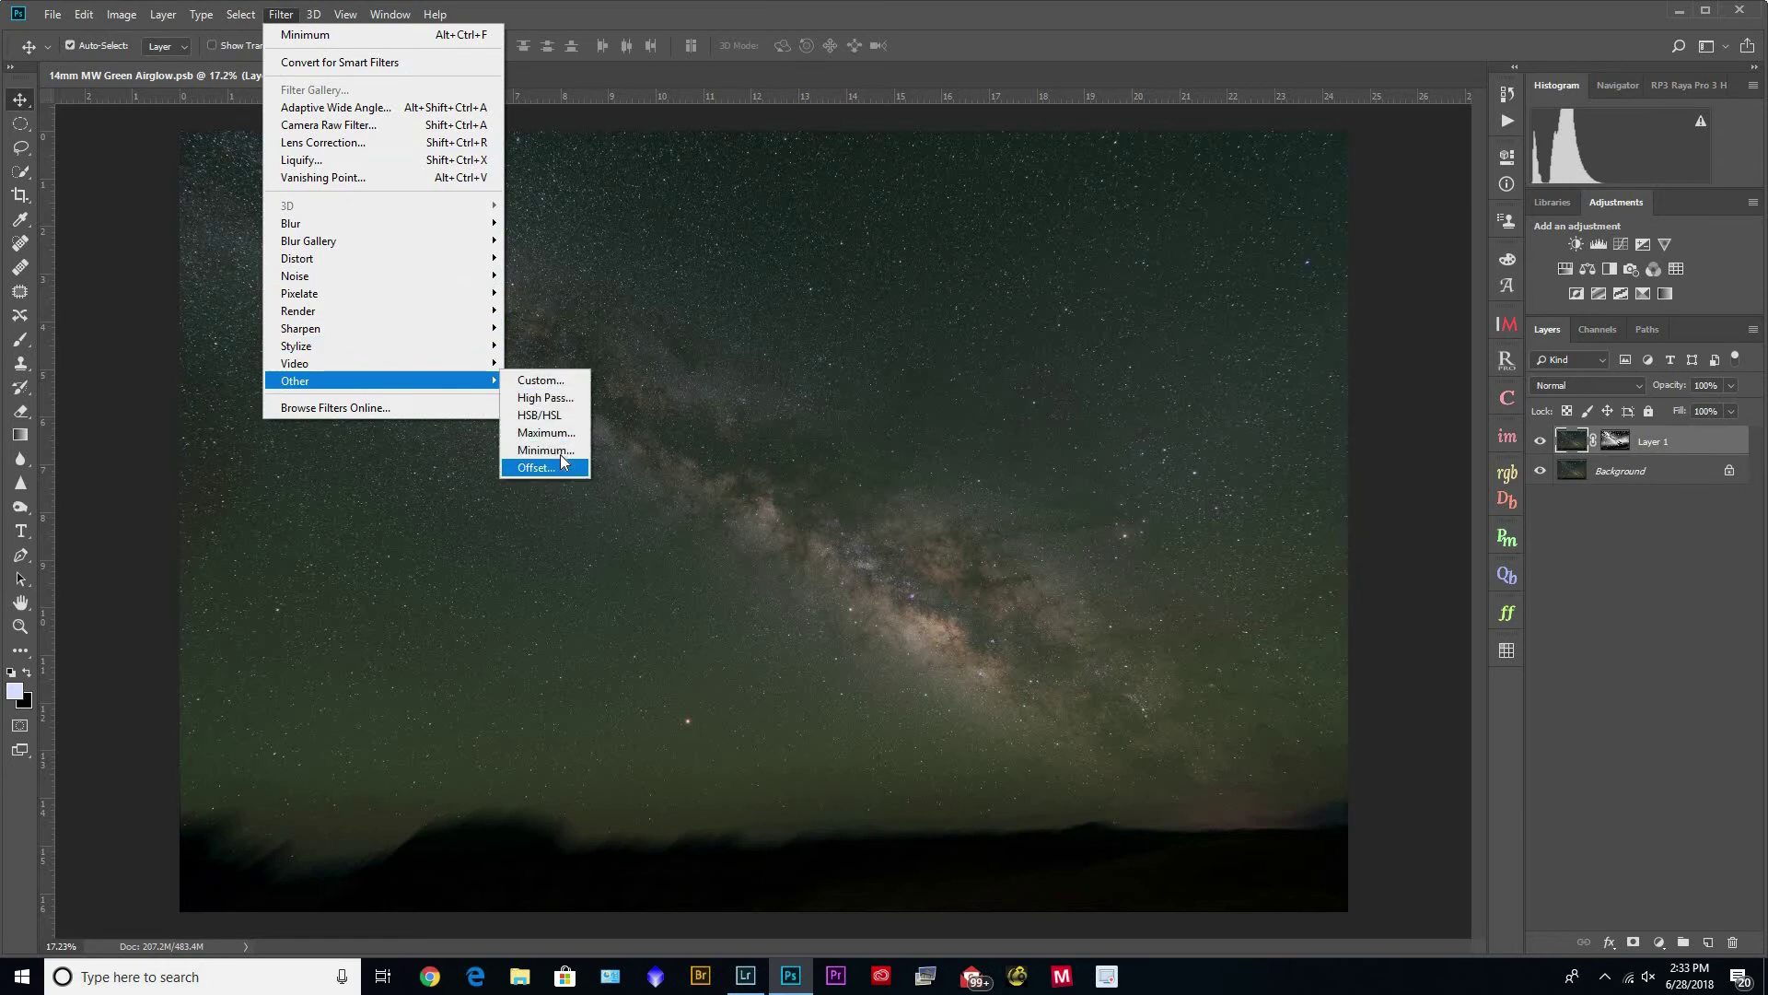
click(553, 449)
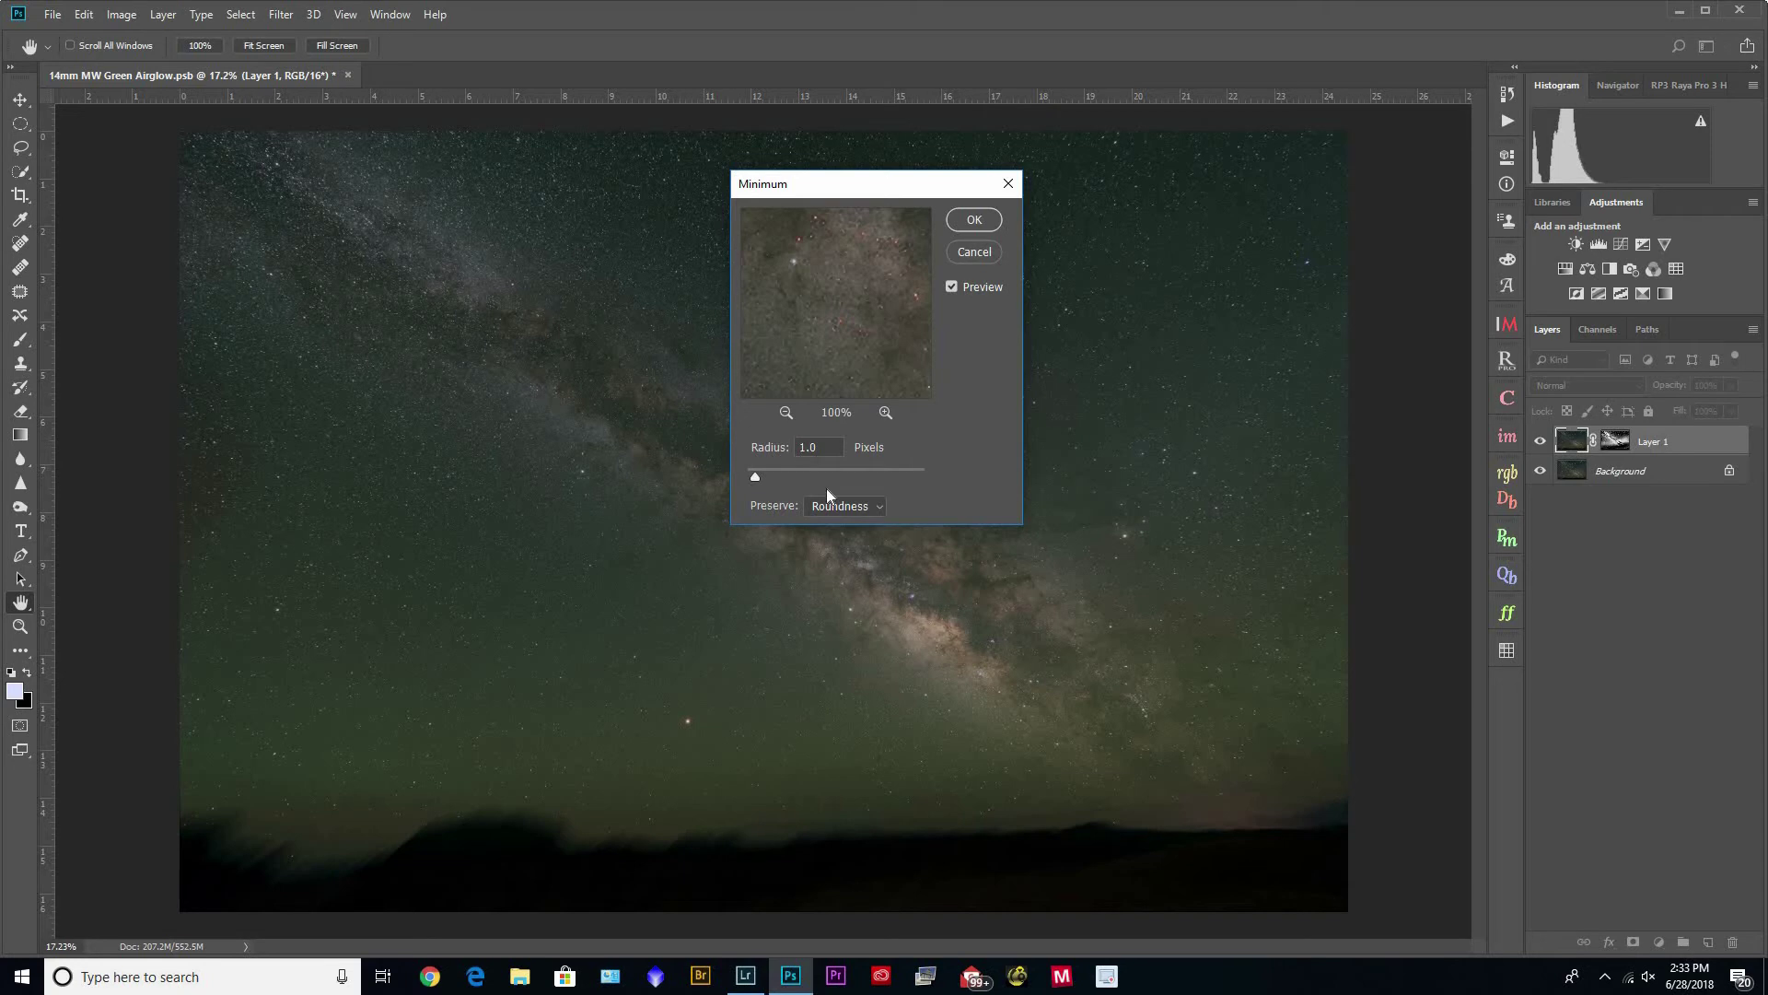
click(973, 220)
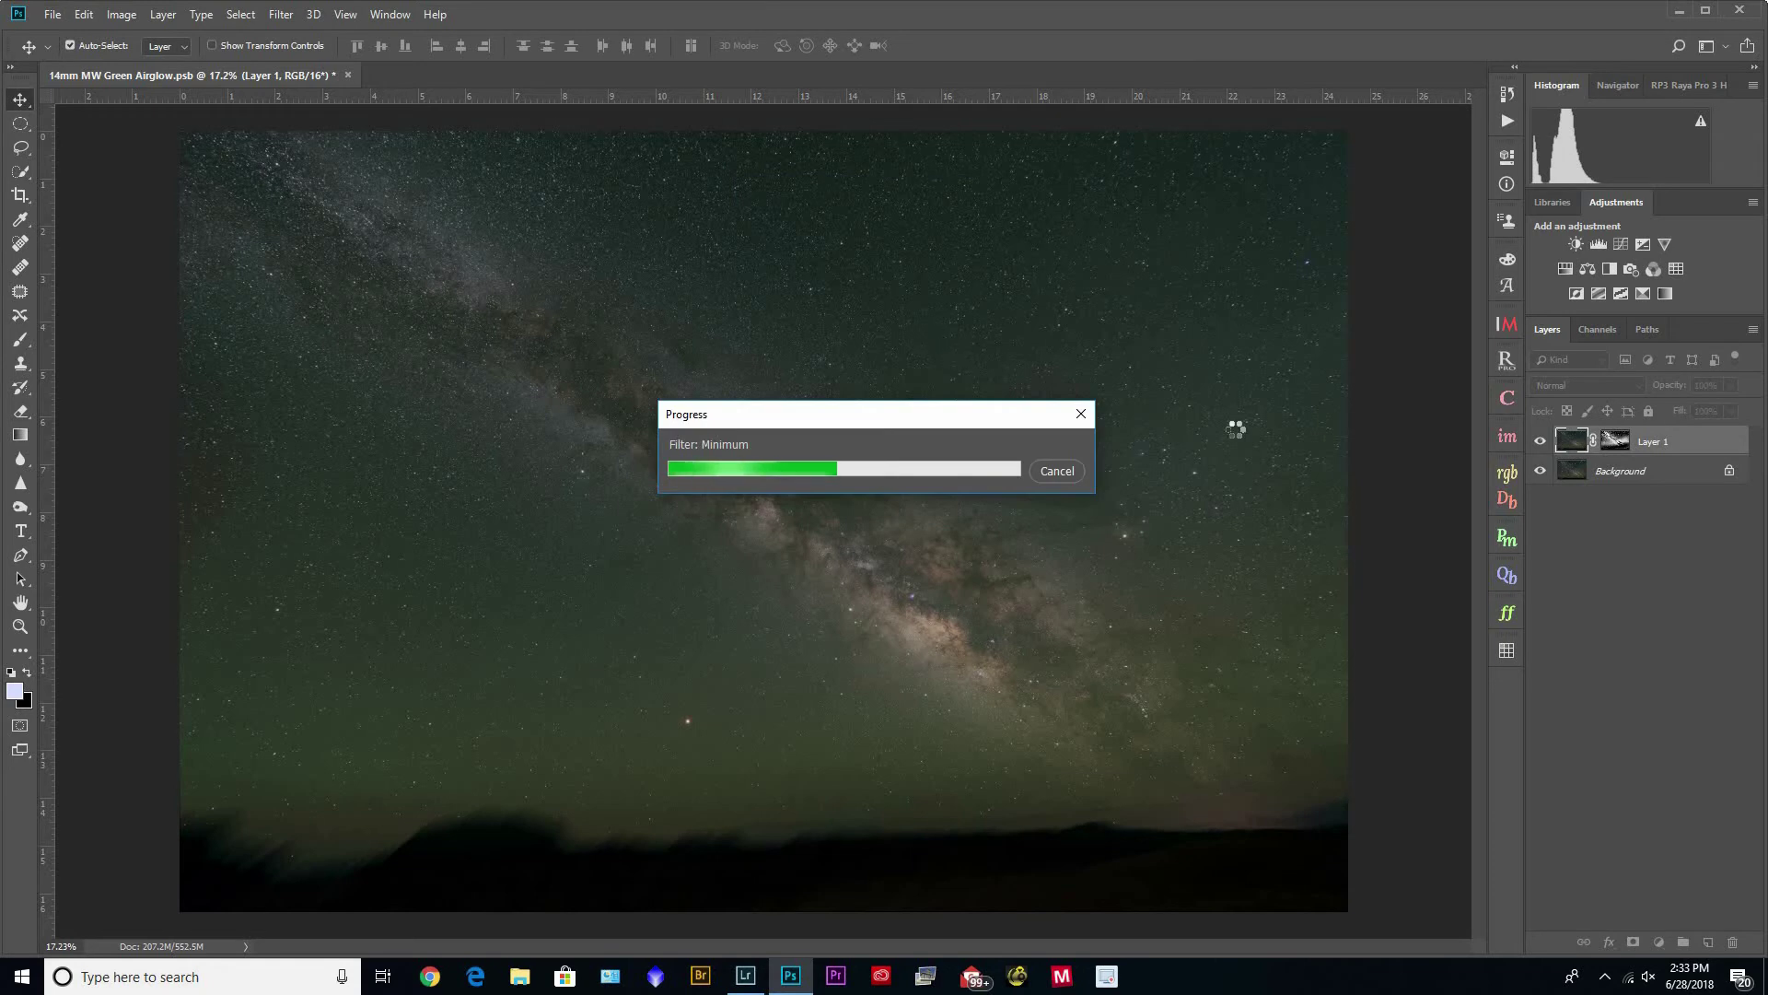
click(1541, 443)
click(1541, 443)
click(1541, 443)
click(1541, 443)
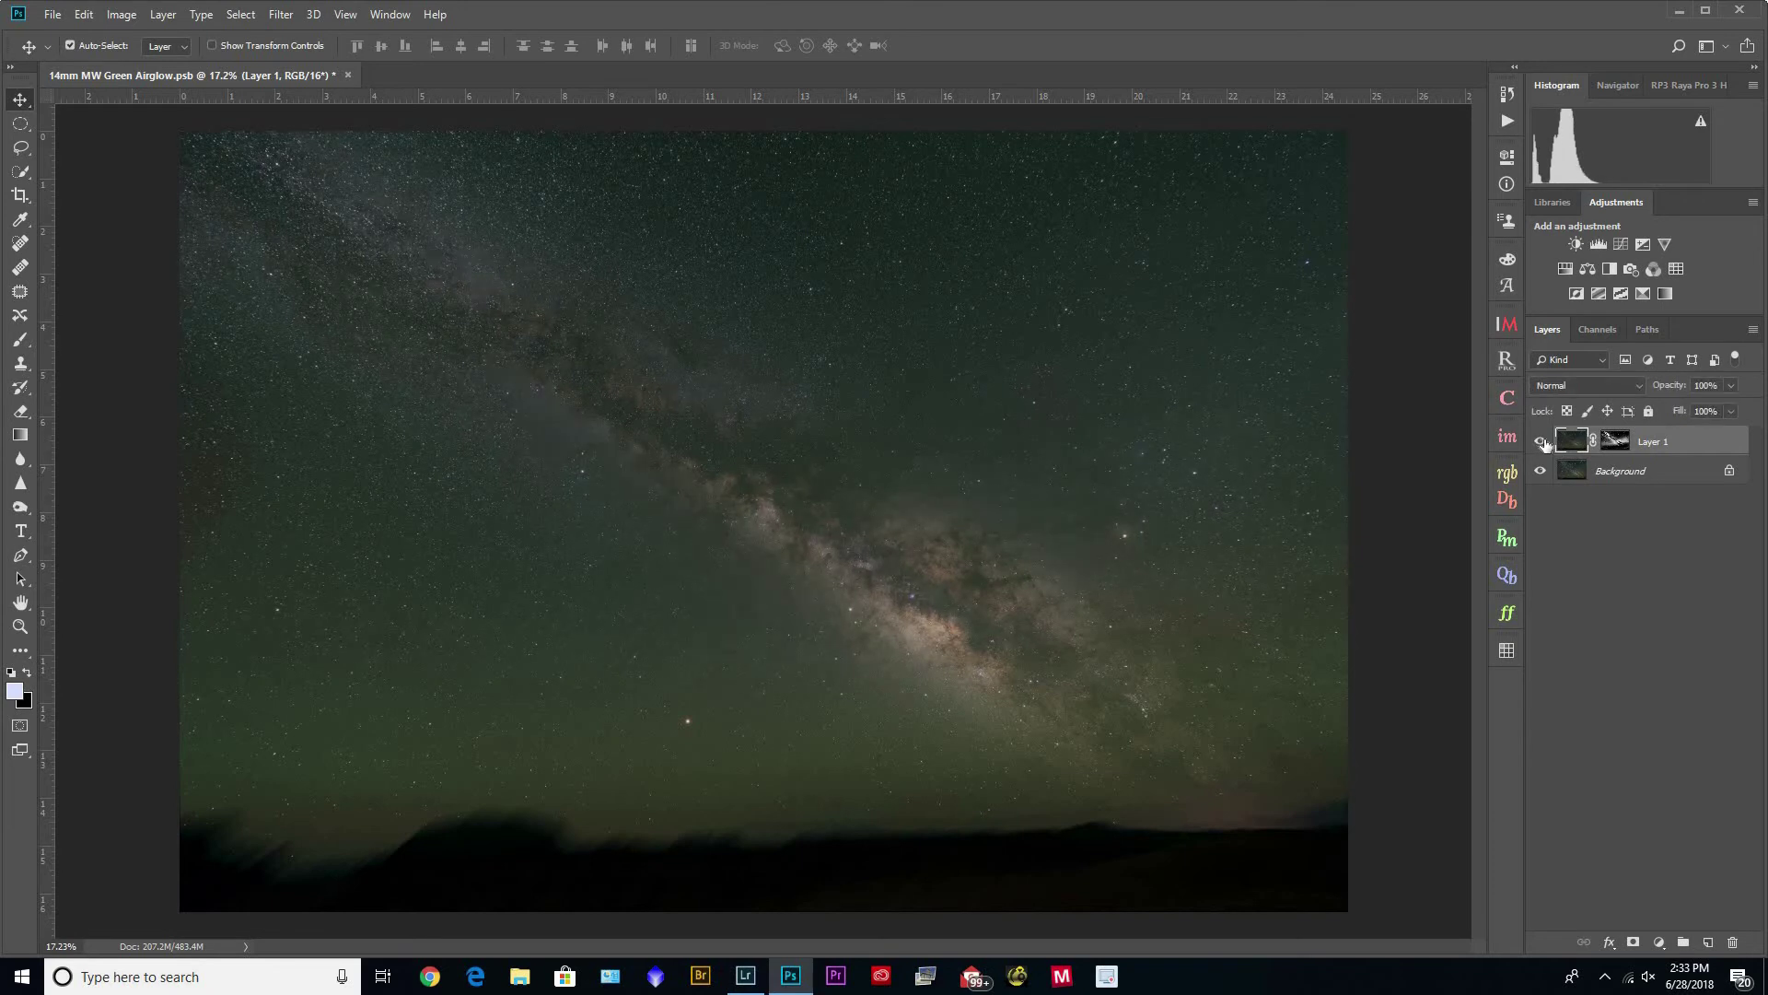
click(1541, 443)
click(1541, 443)
Delete the masked Layer 1 and duplicate Background again as a fresh Layer 1
key(Delete)
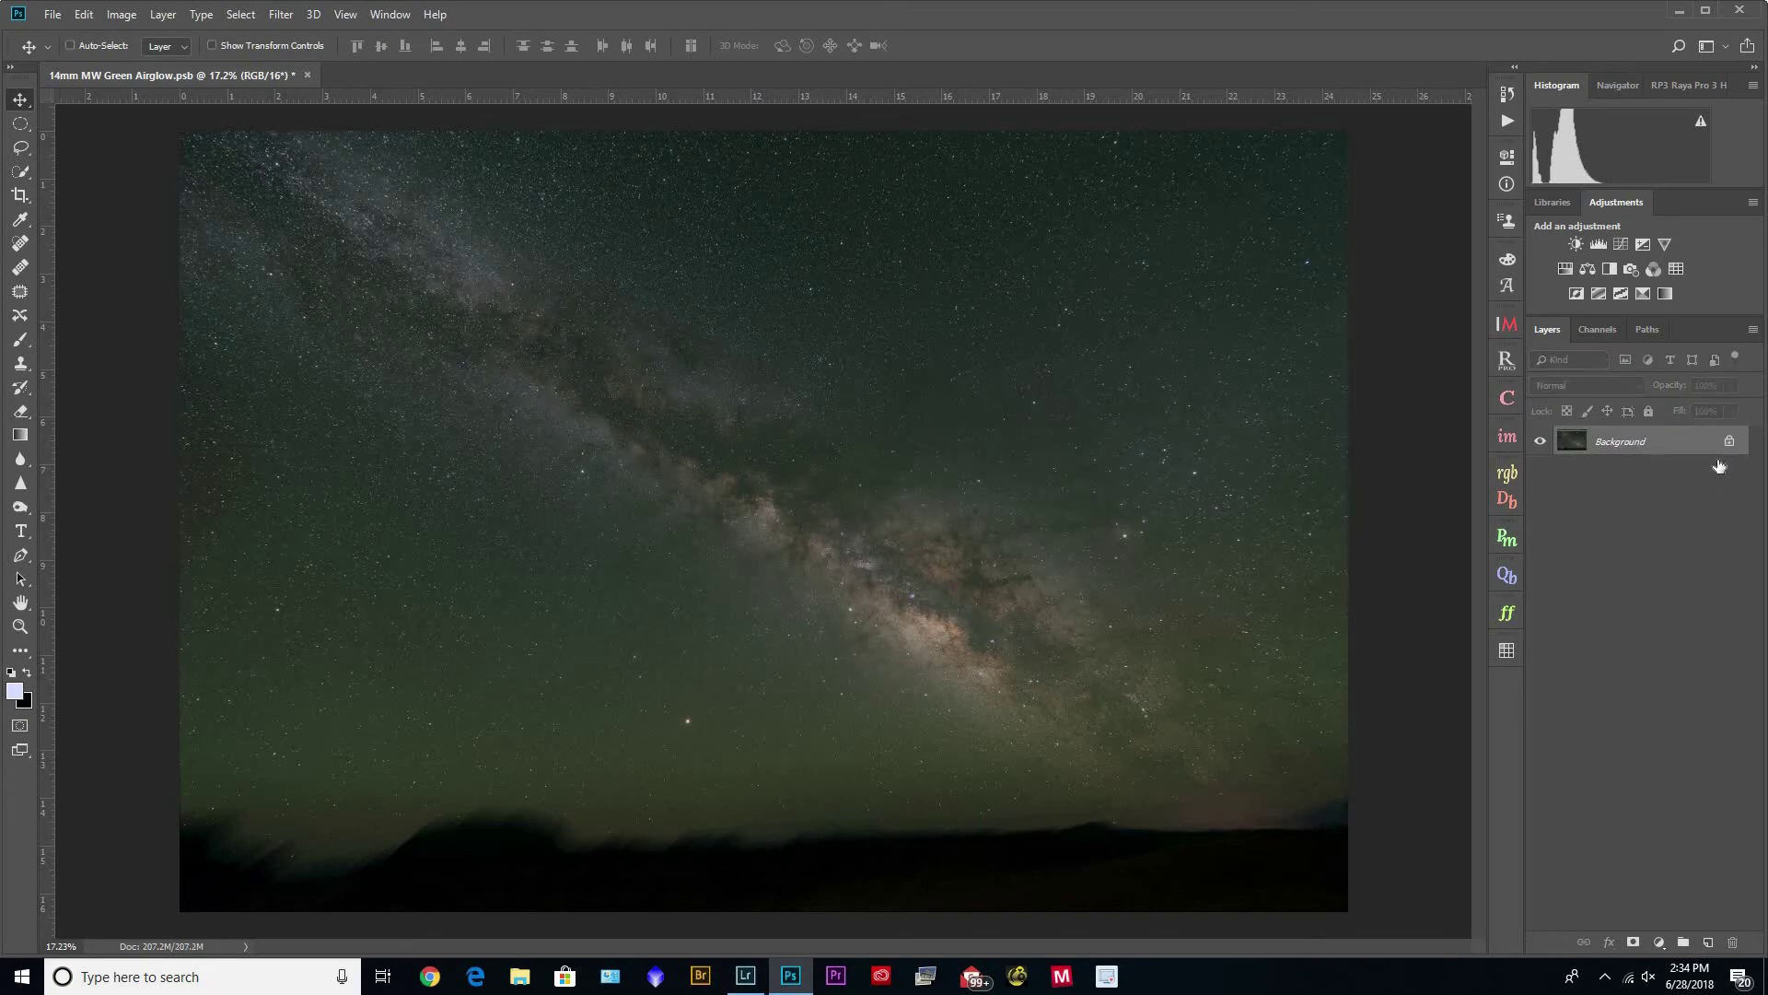
key(ctrl+j)
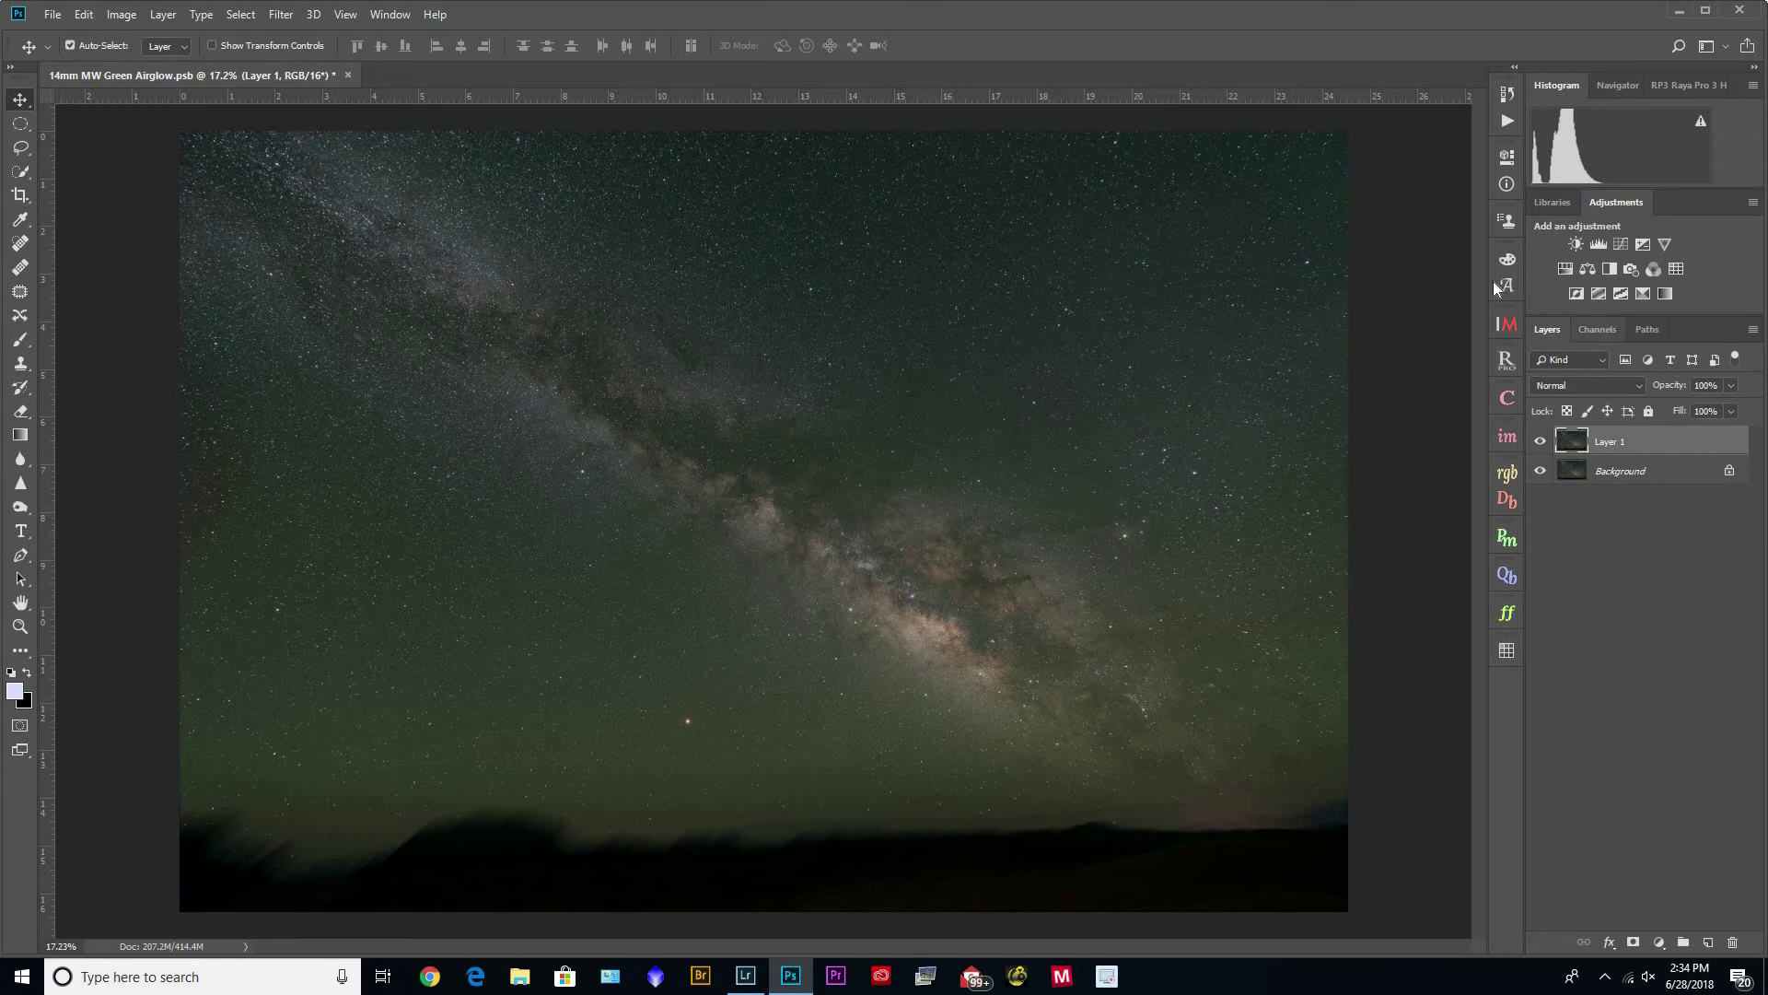
In Channels, compare Red, Green and Blue, then load the Red channel as a selection
click(1605, 331)
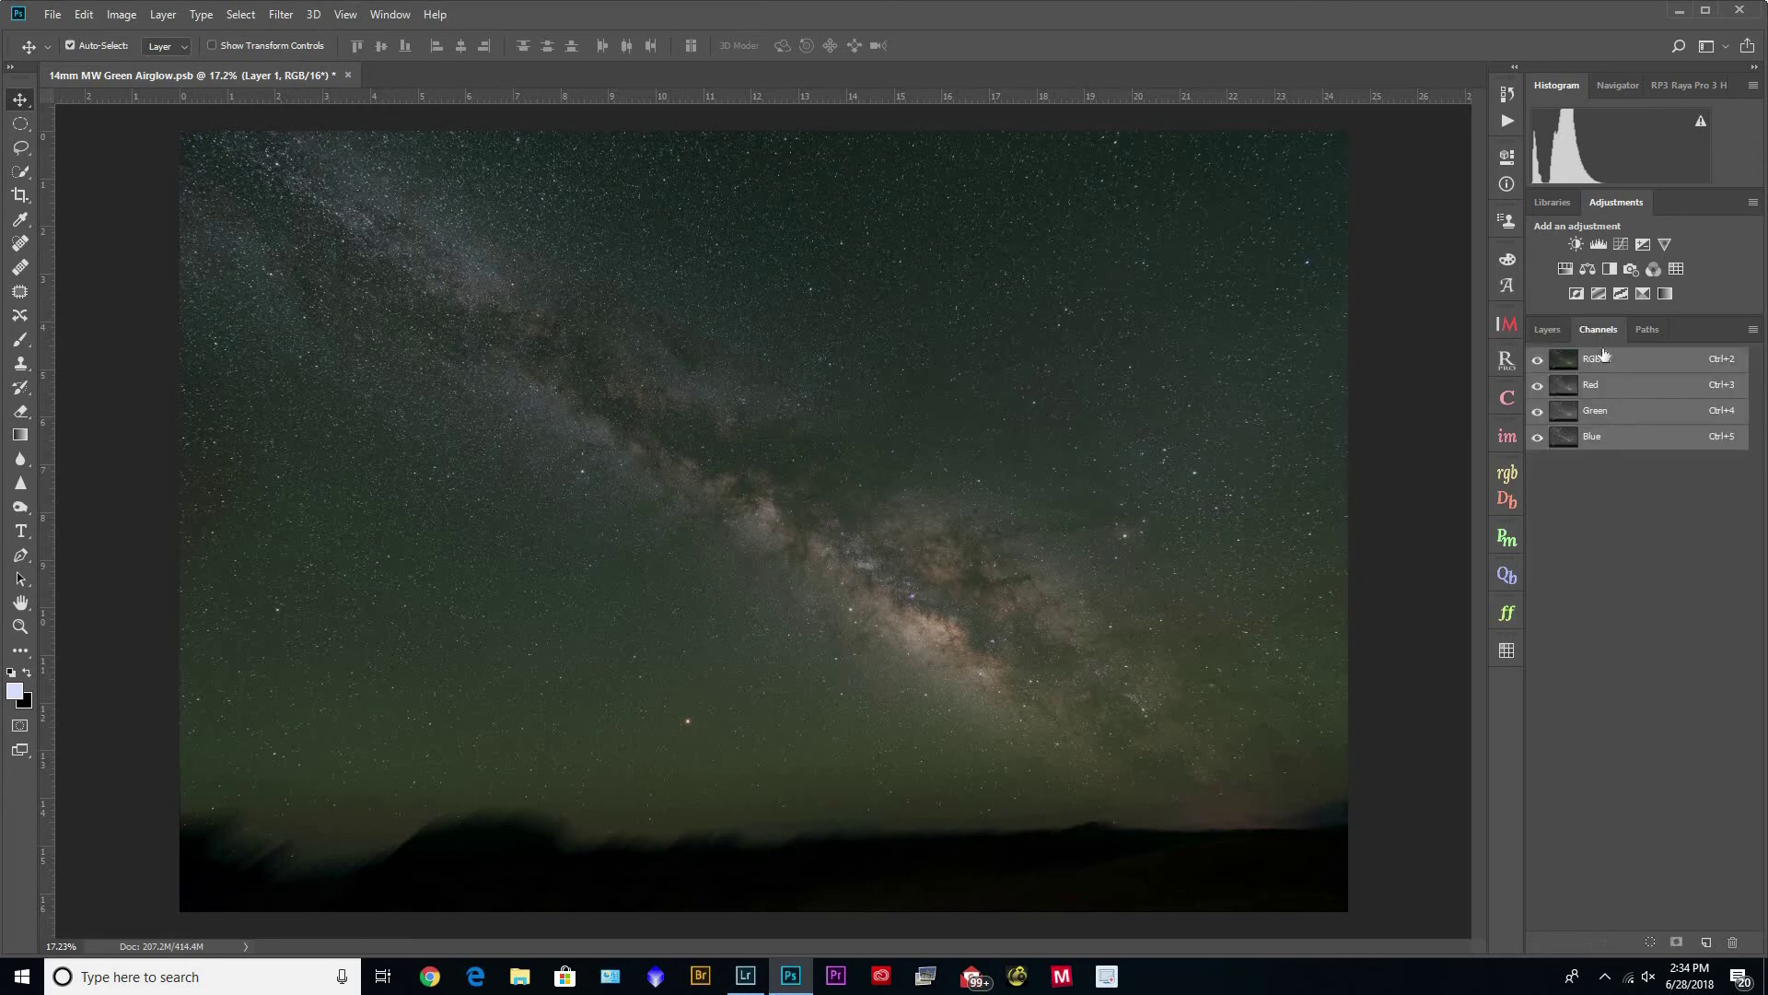
click(1611, 393)
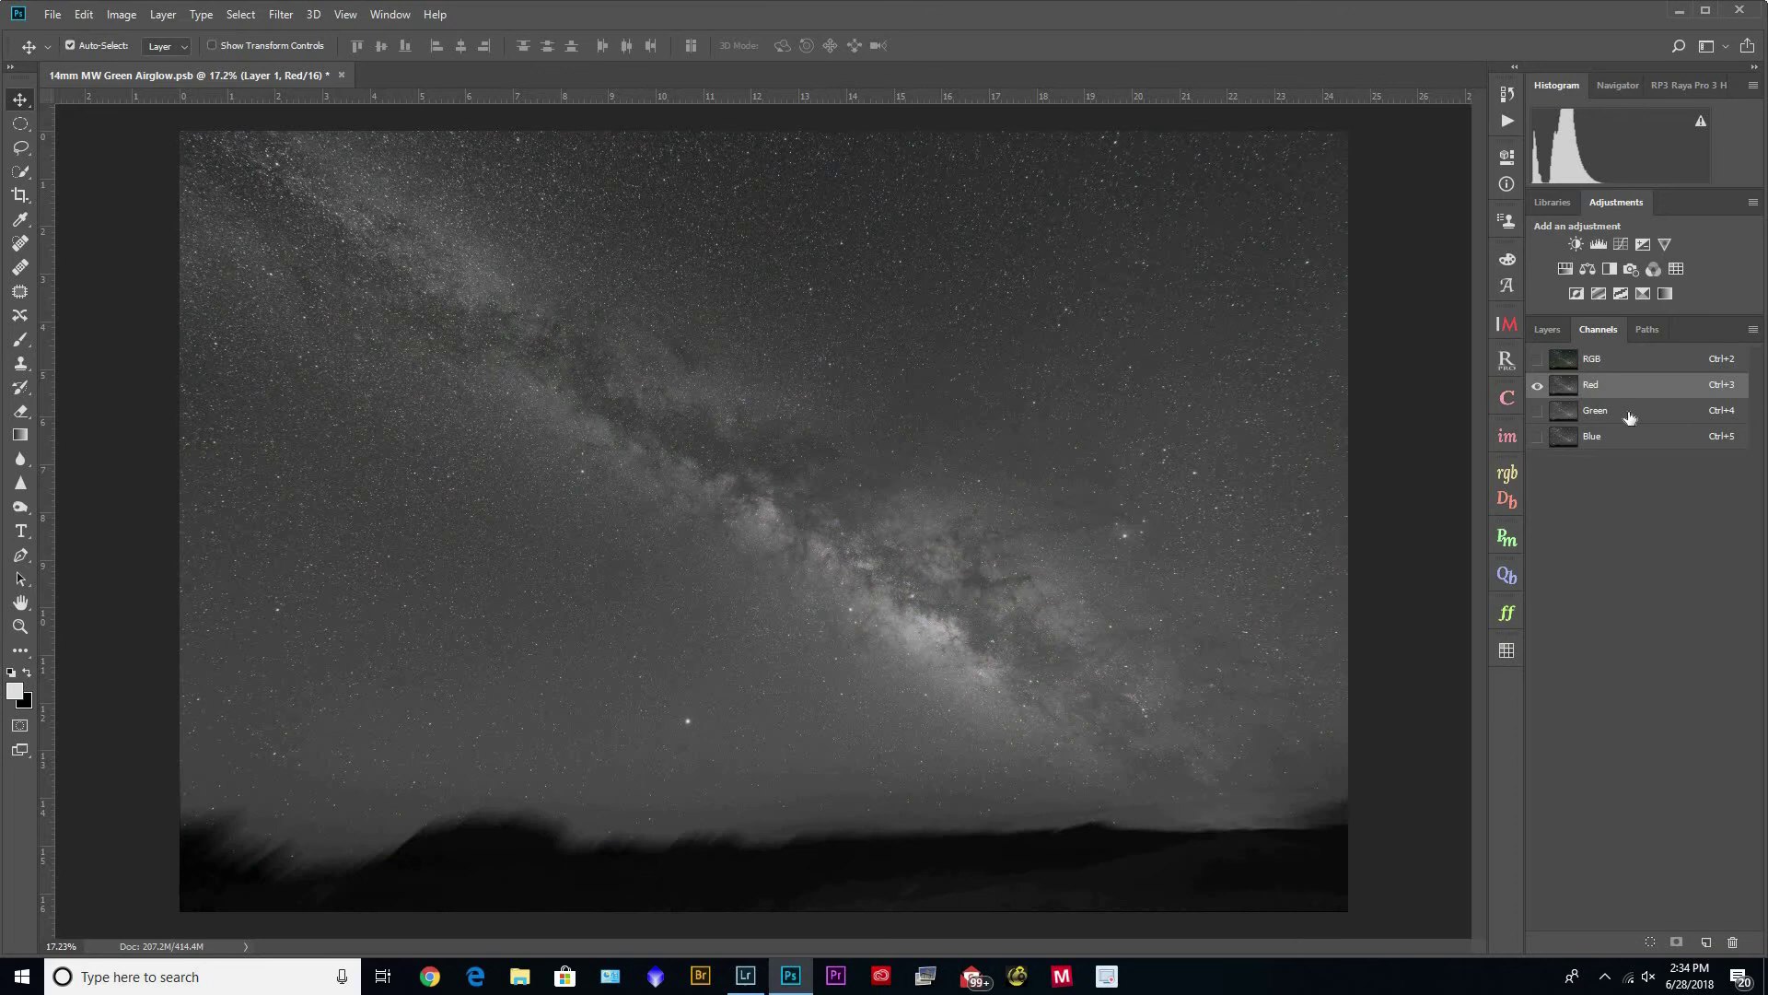
click(1630, 414)
click(1645, 440)
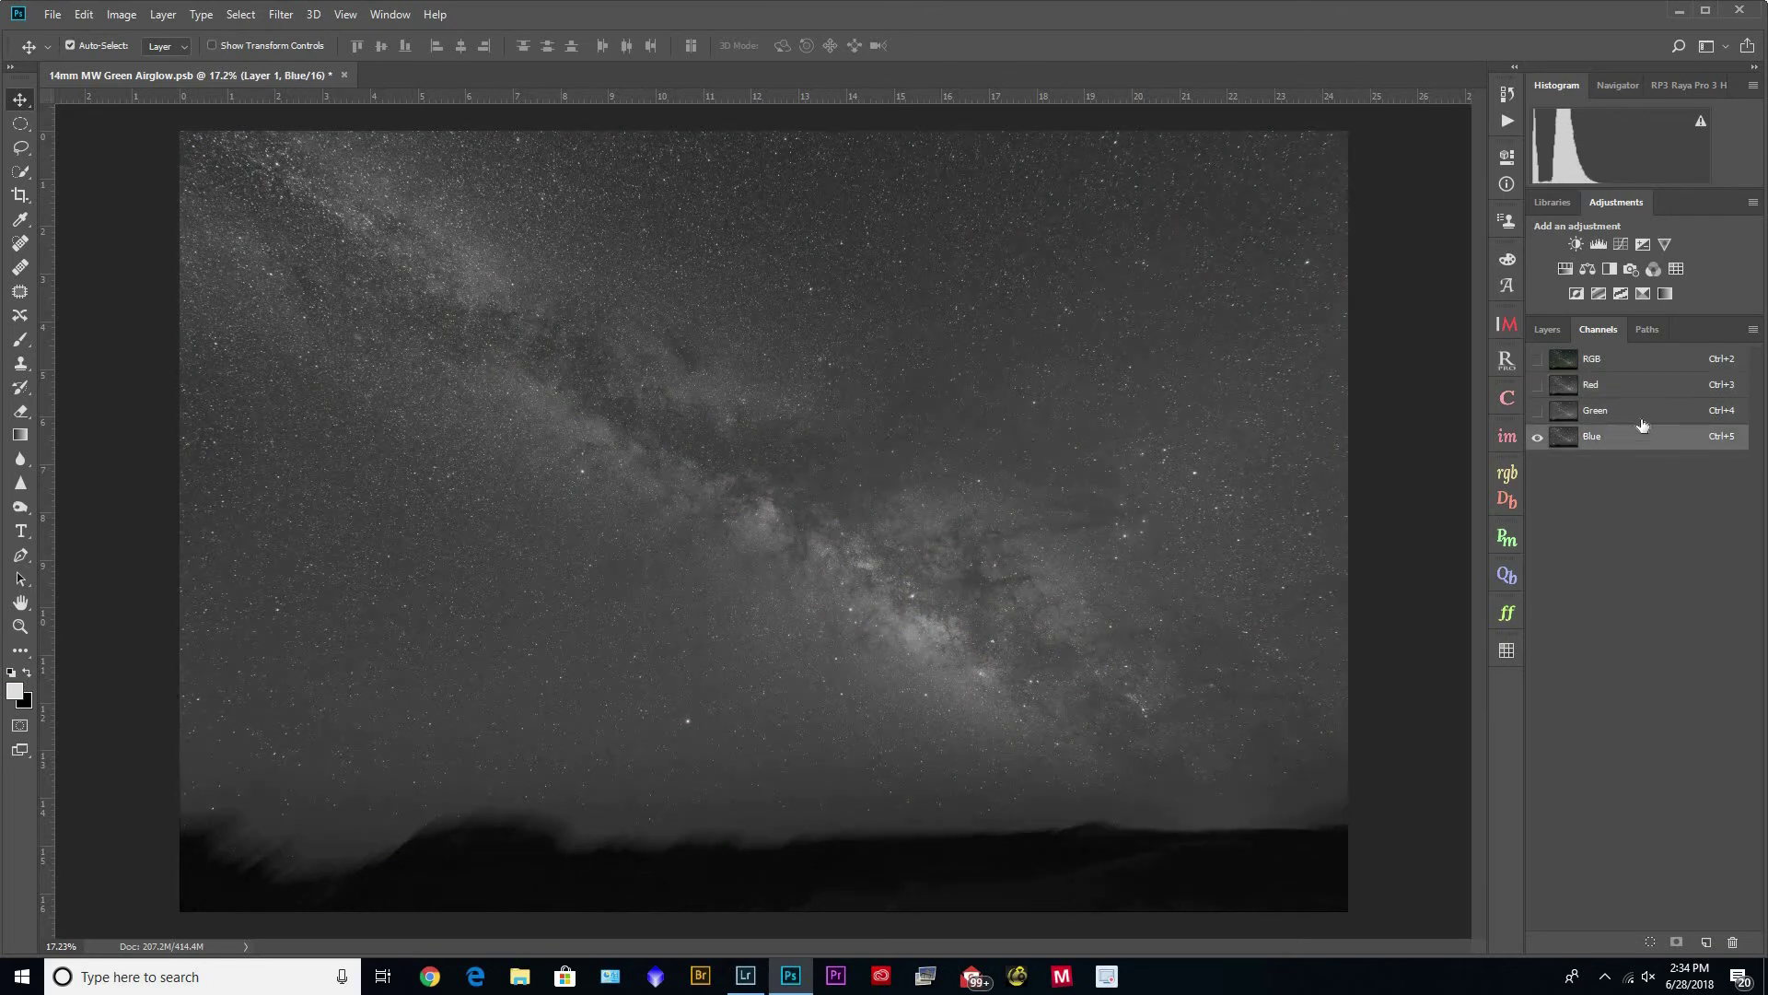
click(1640, 412)
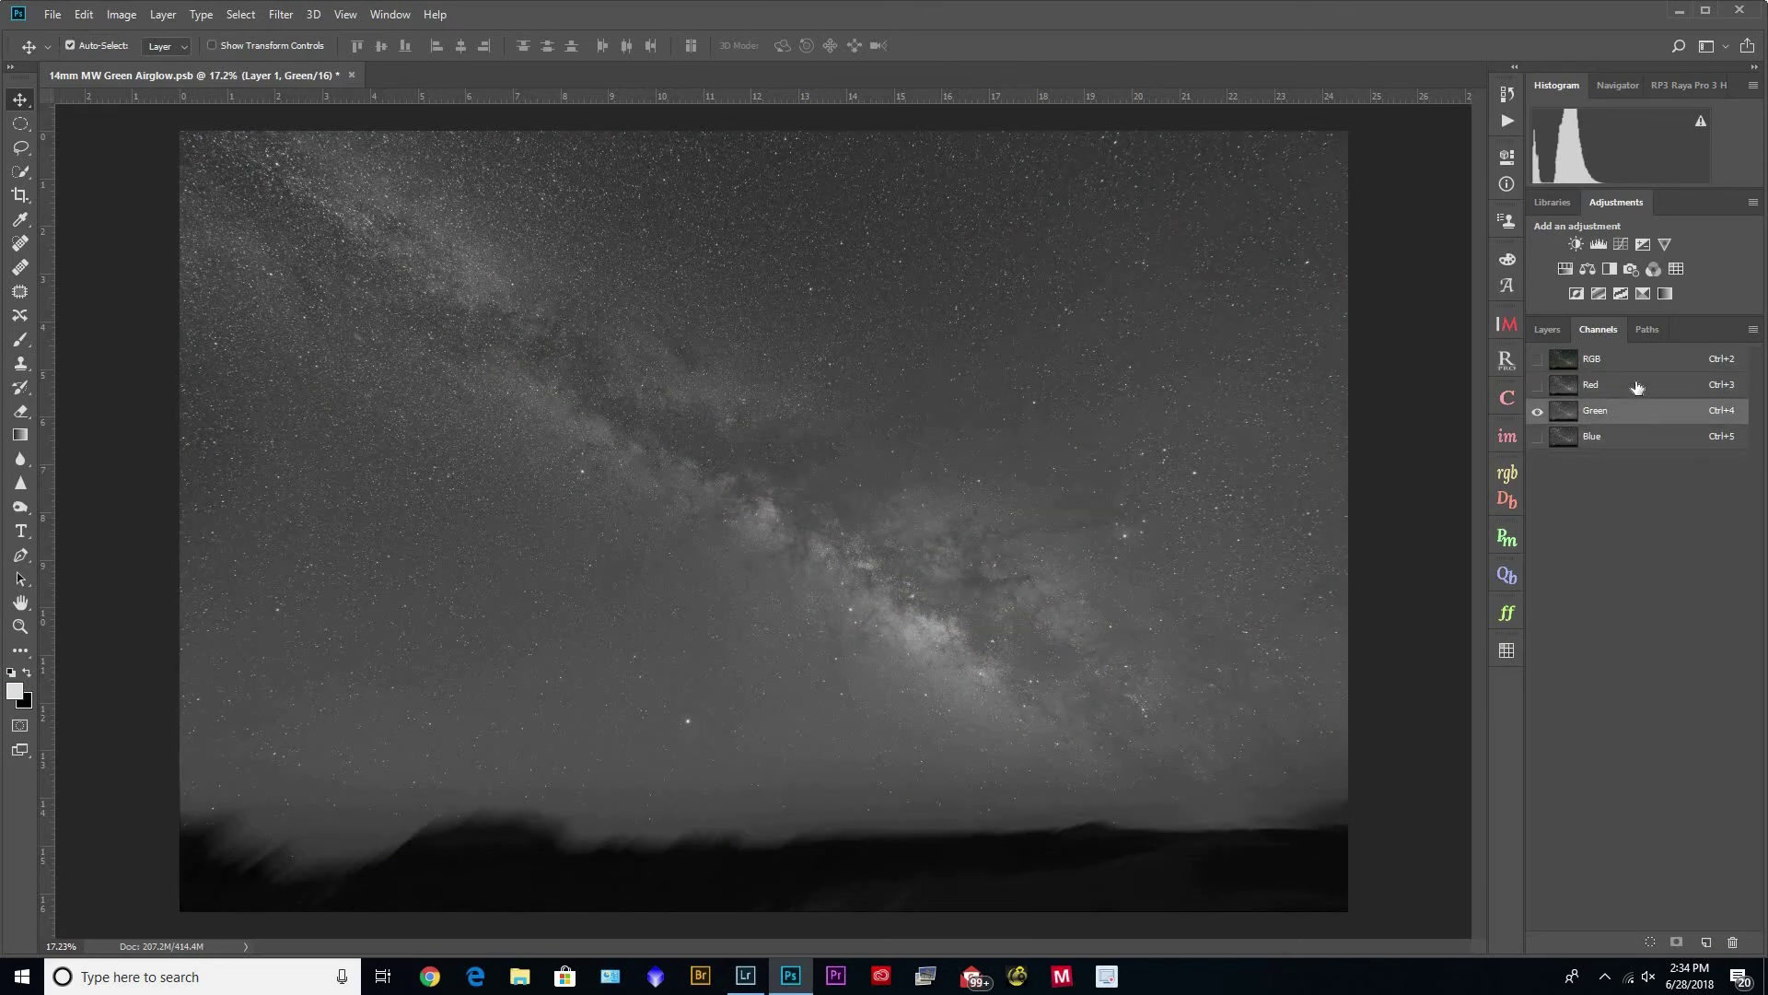
click(1638, 386)
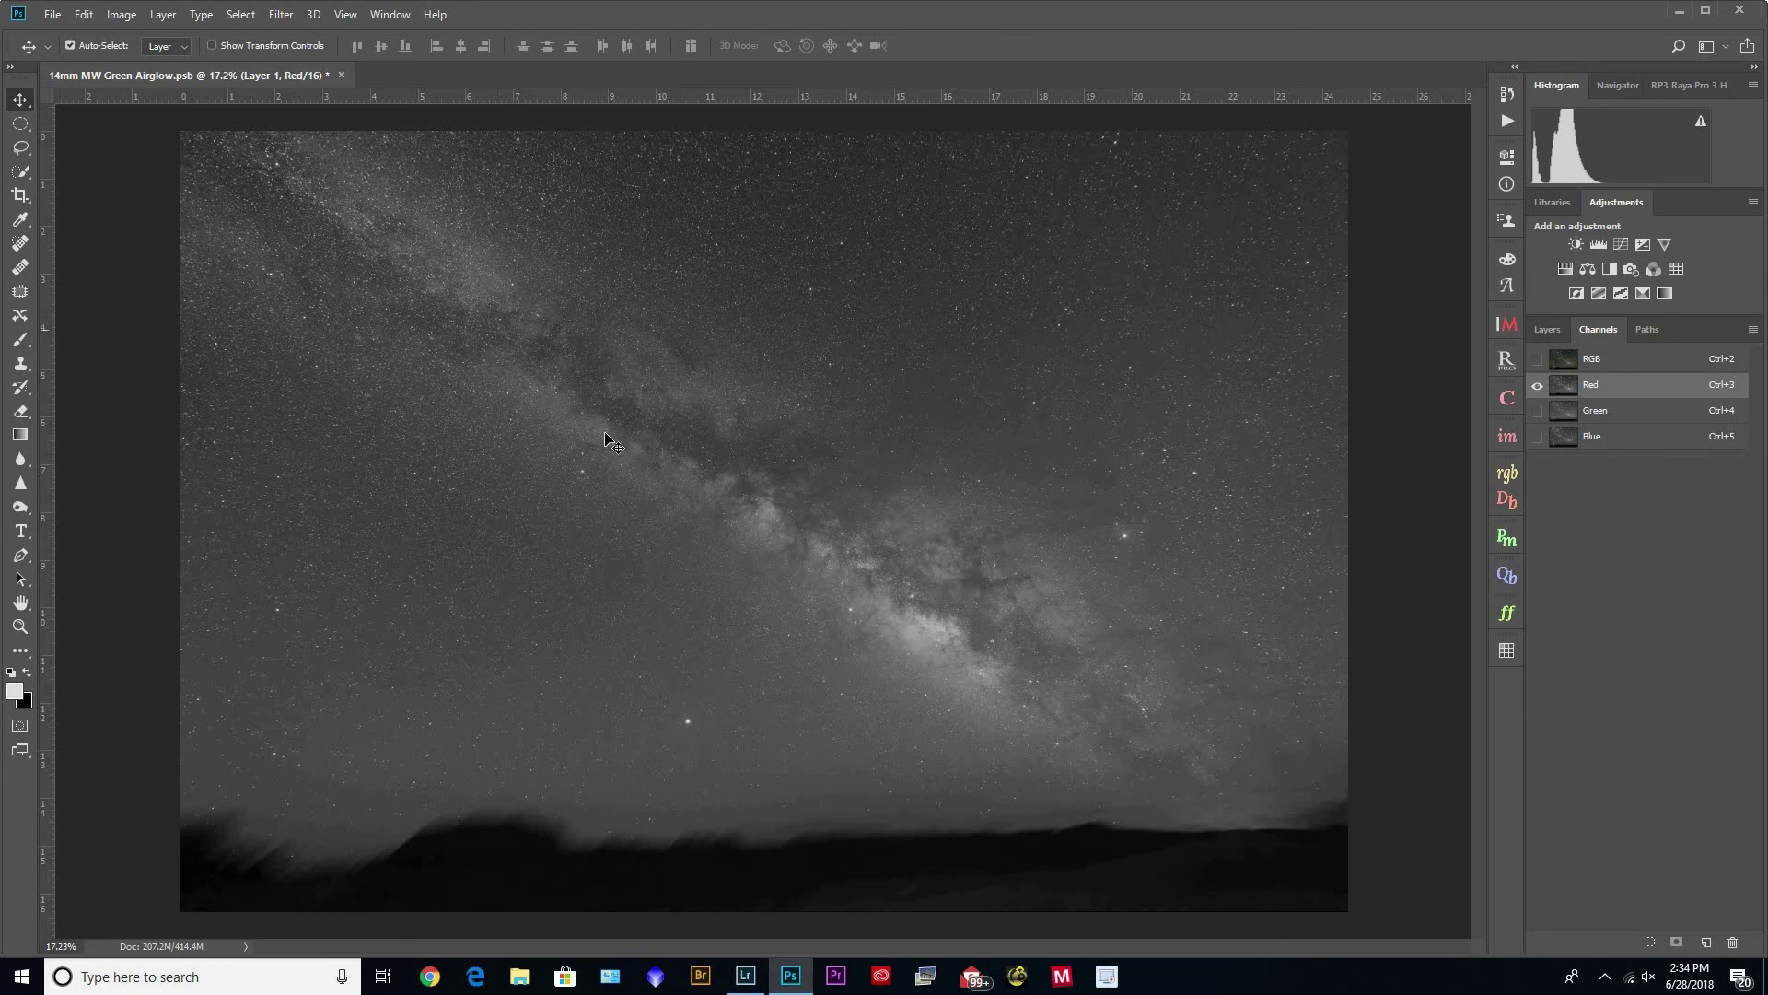
ctrl+click(1566, 391)
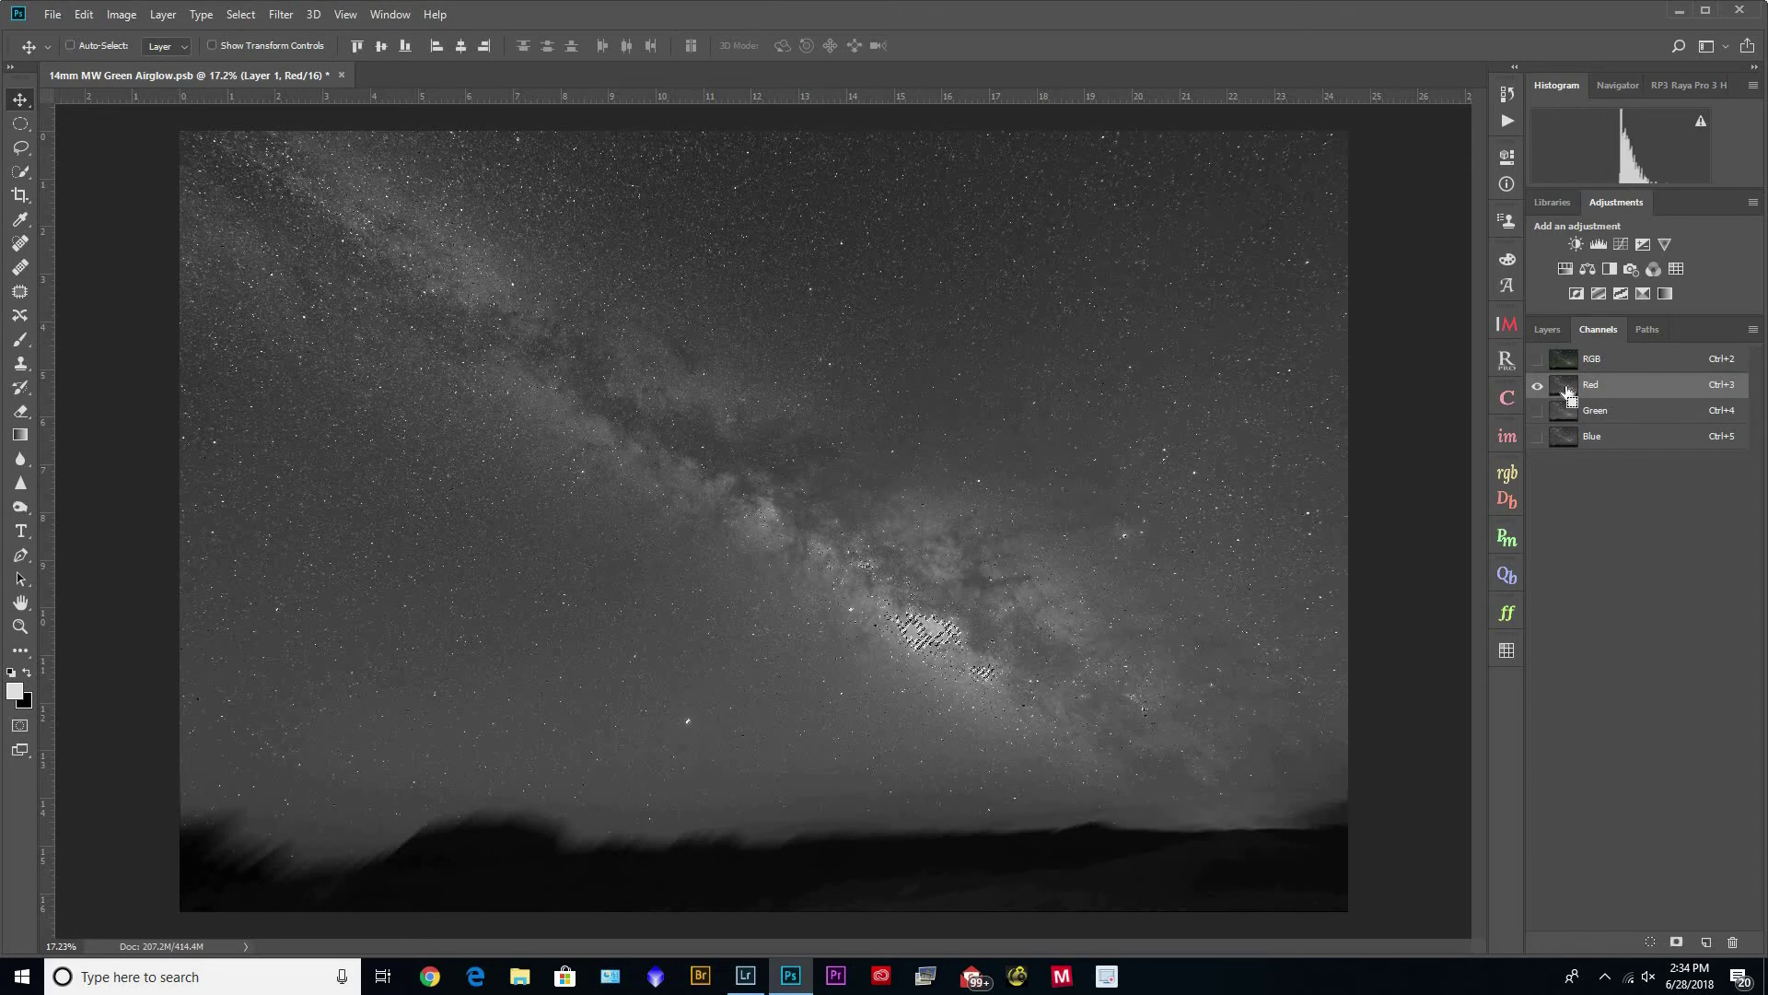
Add a layer mask to Layer 1 from the Red-channel selection and view the mask
click(1550, 328)
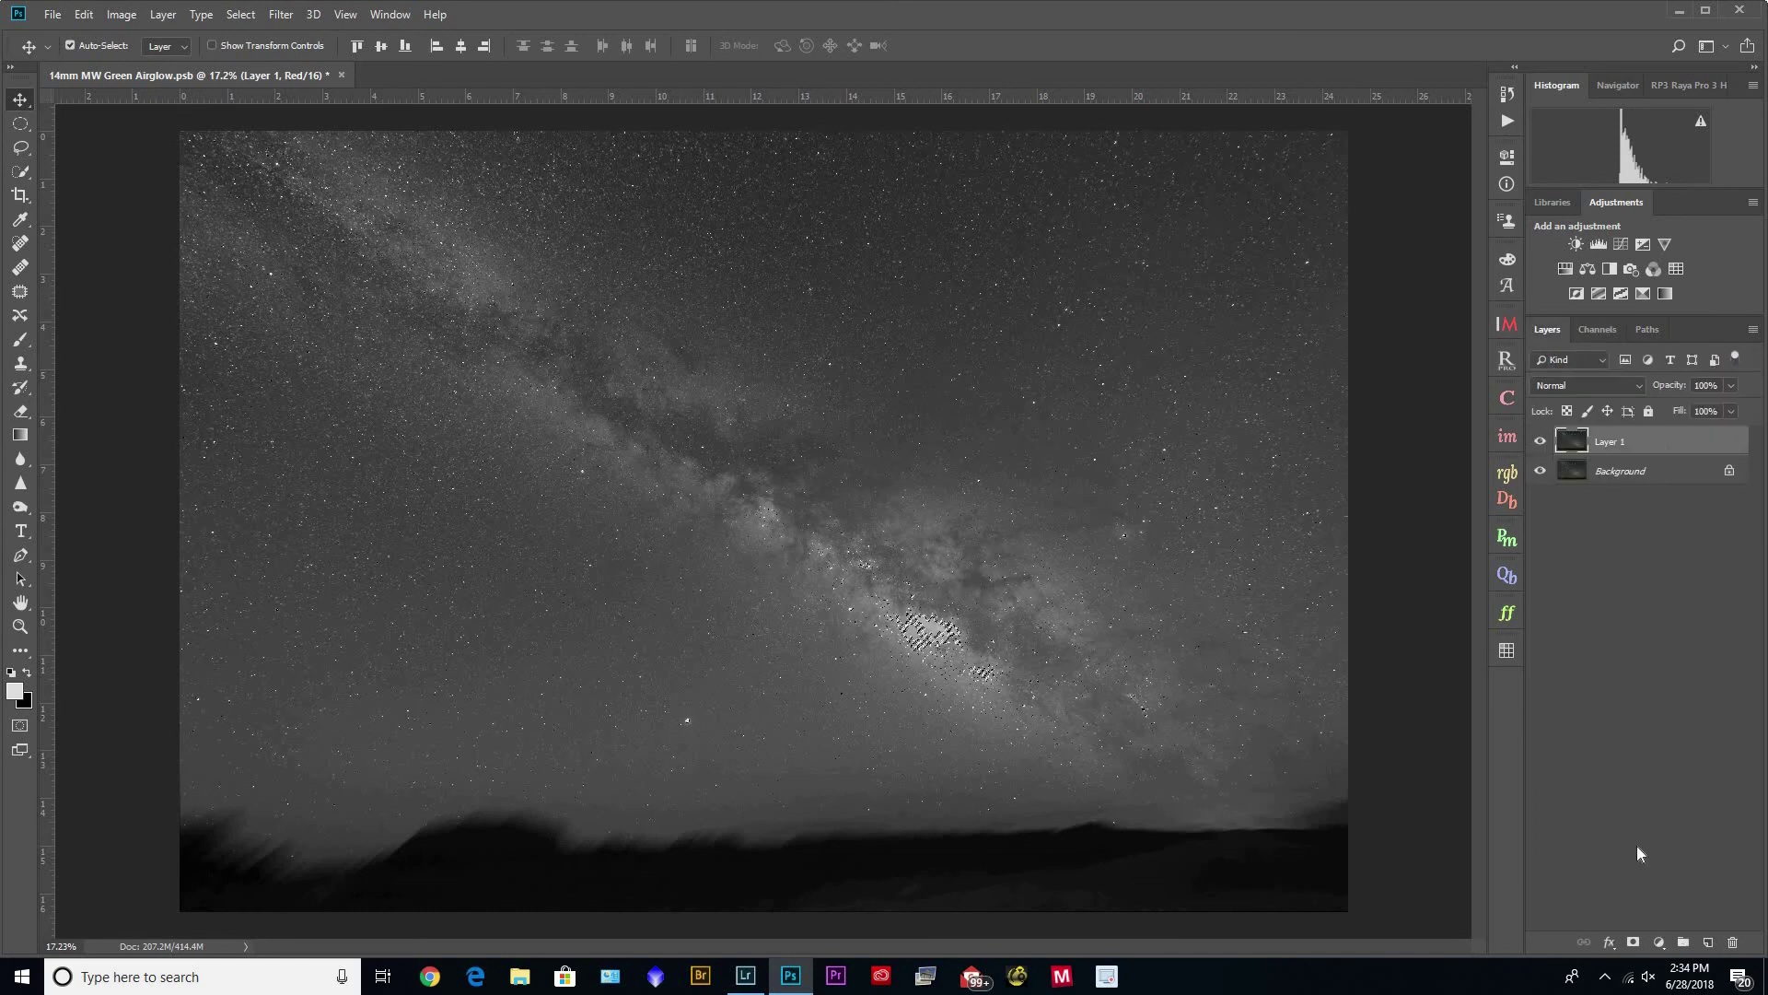
click(1632, 942)
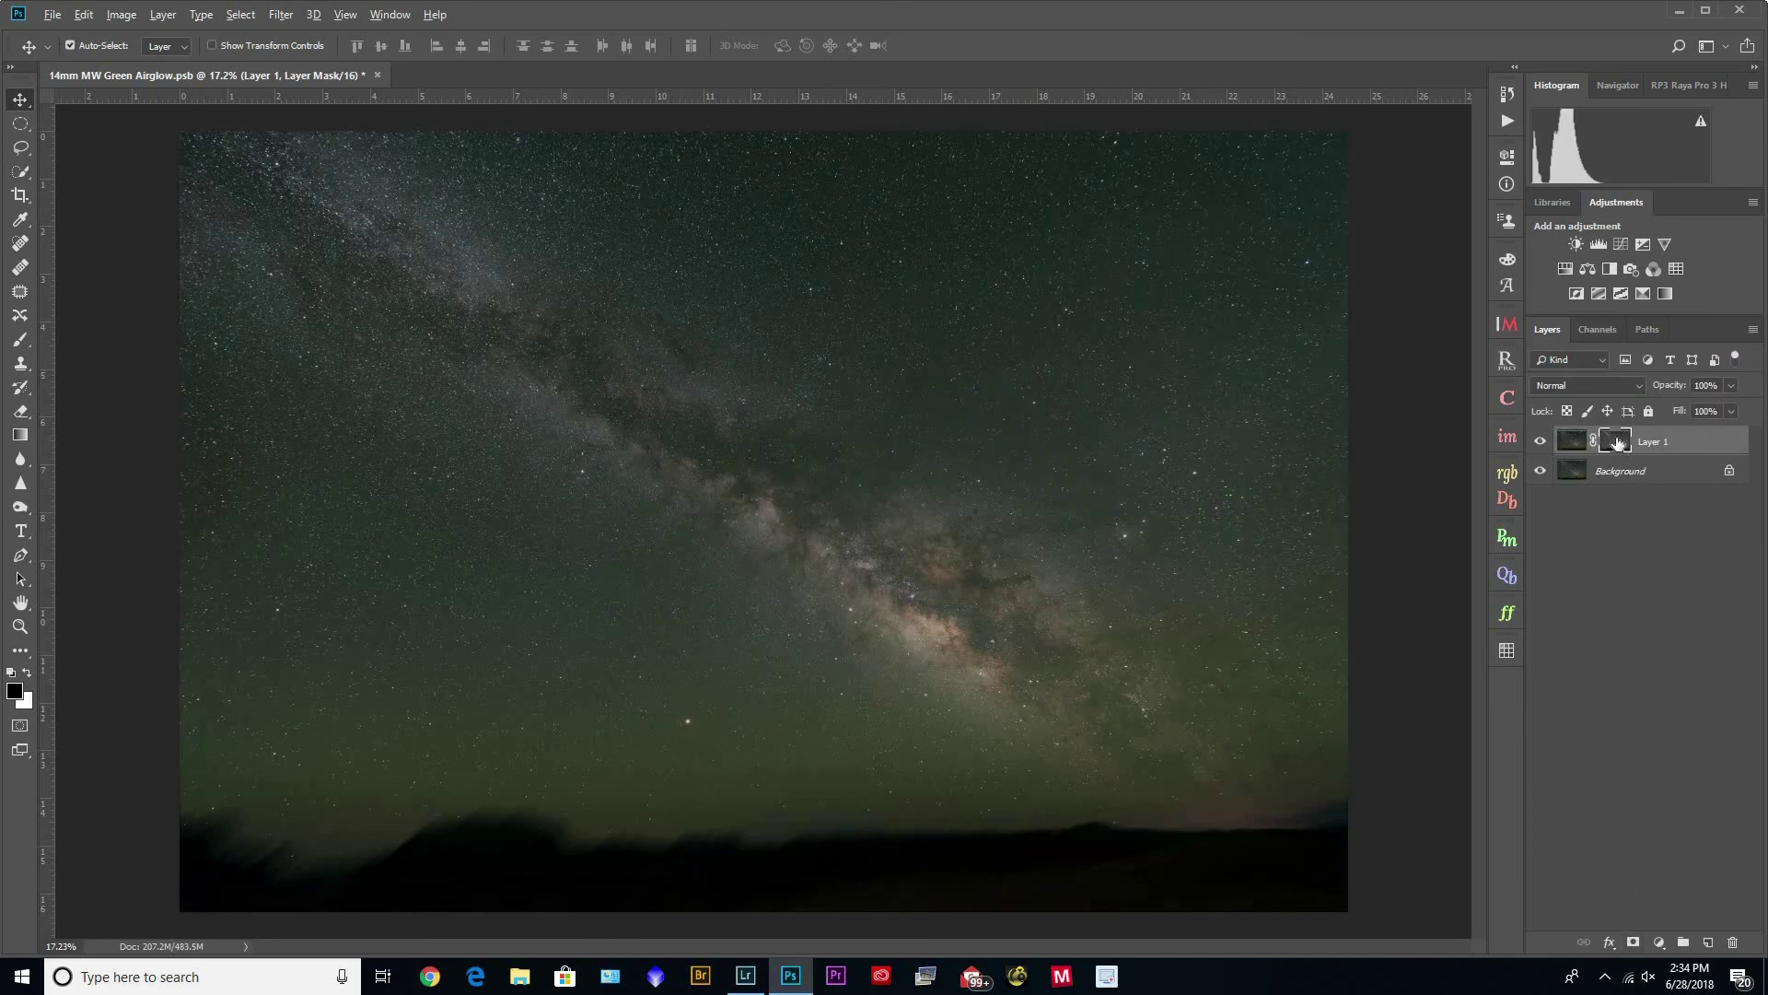
alt+click(1617, 443)
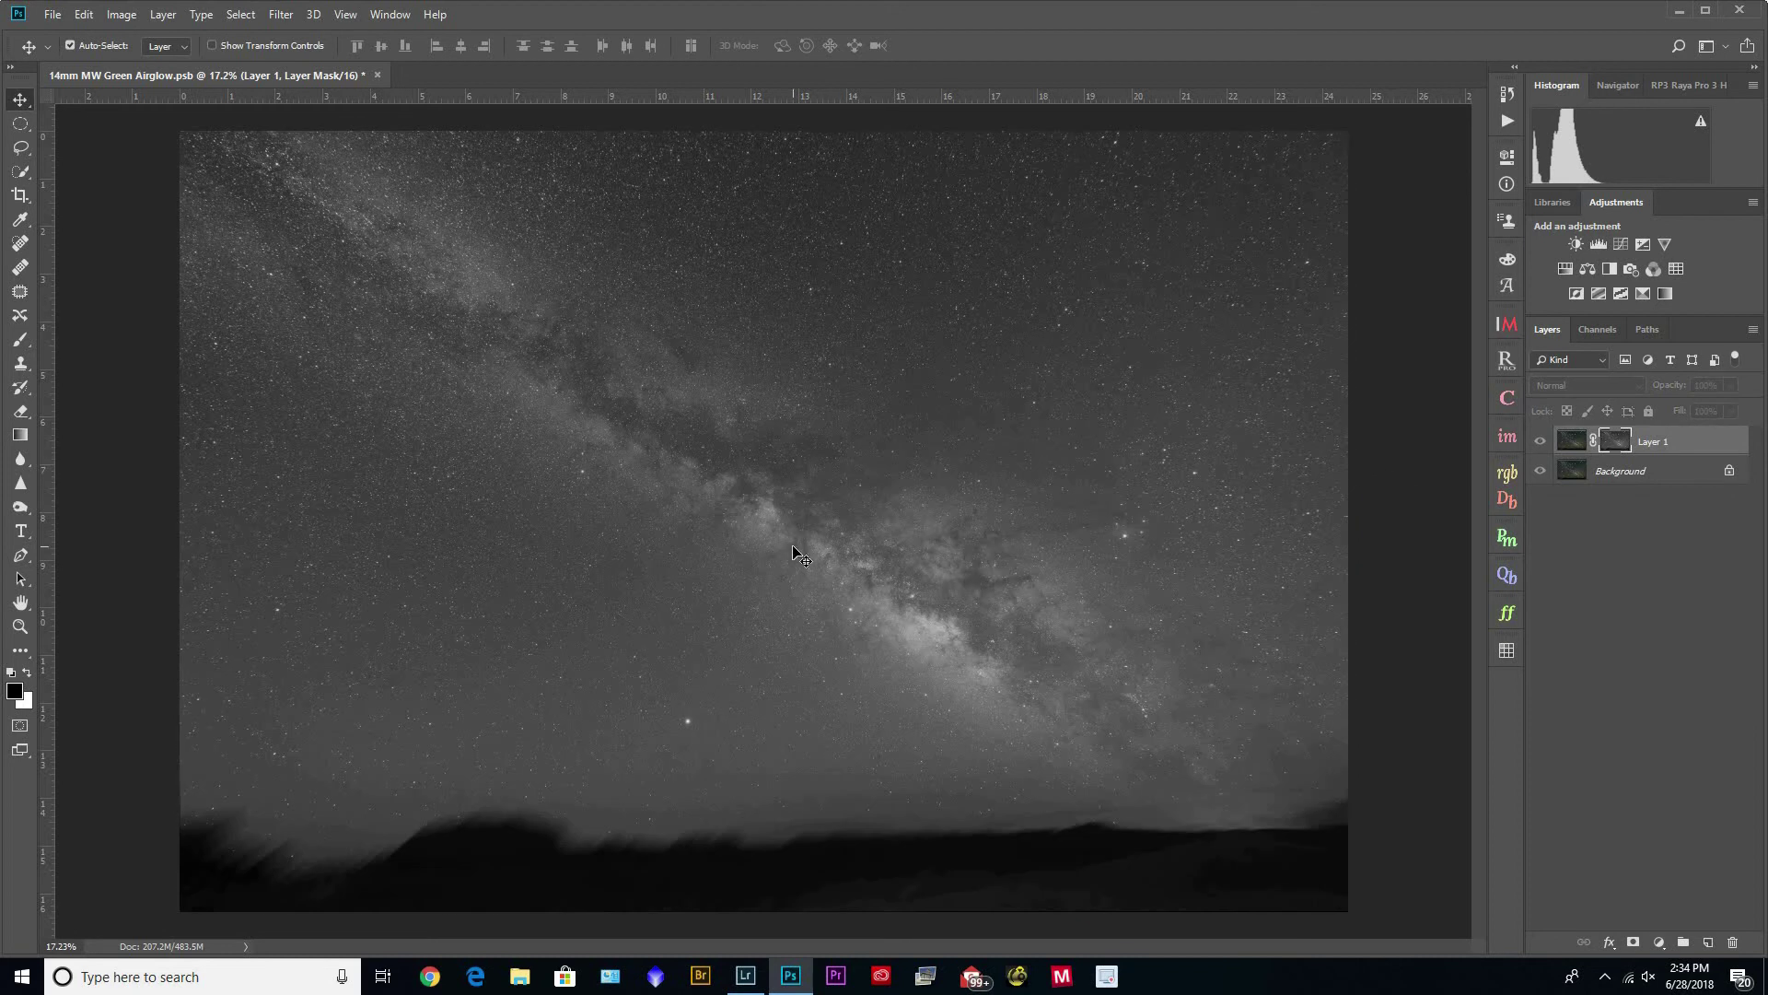
Apply Levels to the mask with input levels 35, 1.12 and 206
key(ctrl+l)
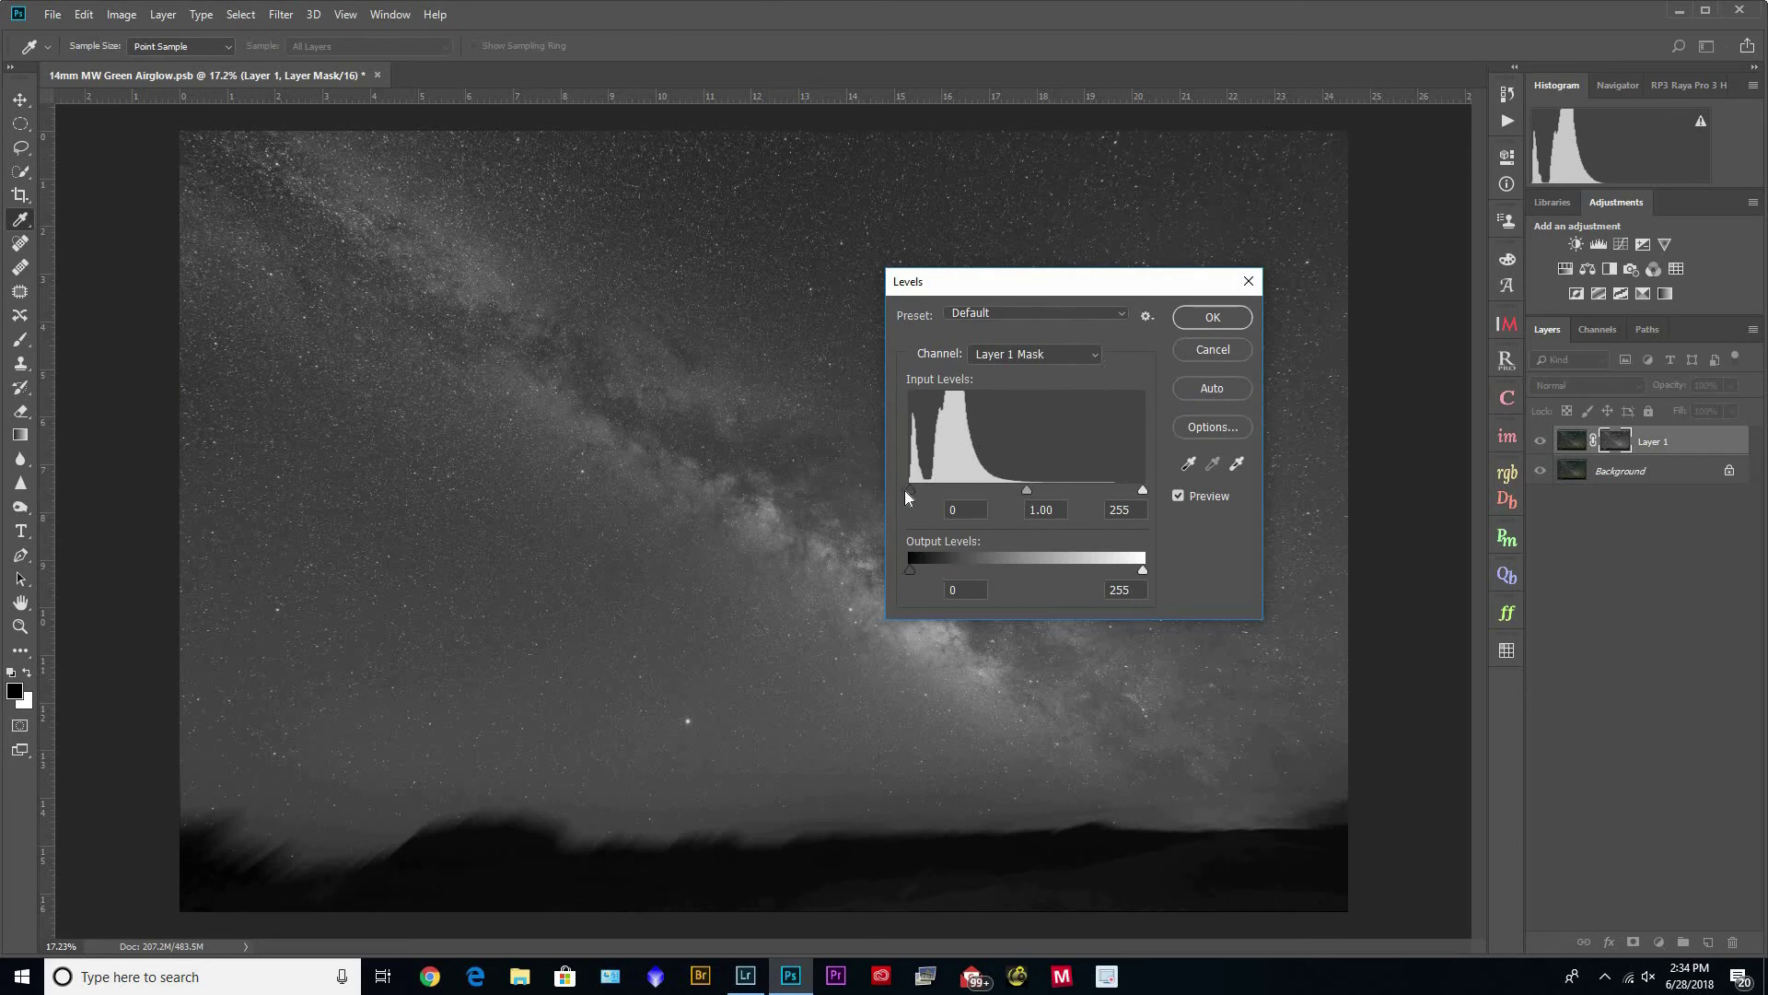
drag(915, 491, 939, 488)
drag(1112, 494, 1013, 488)
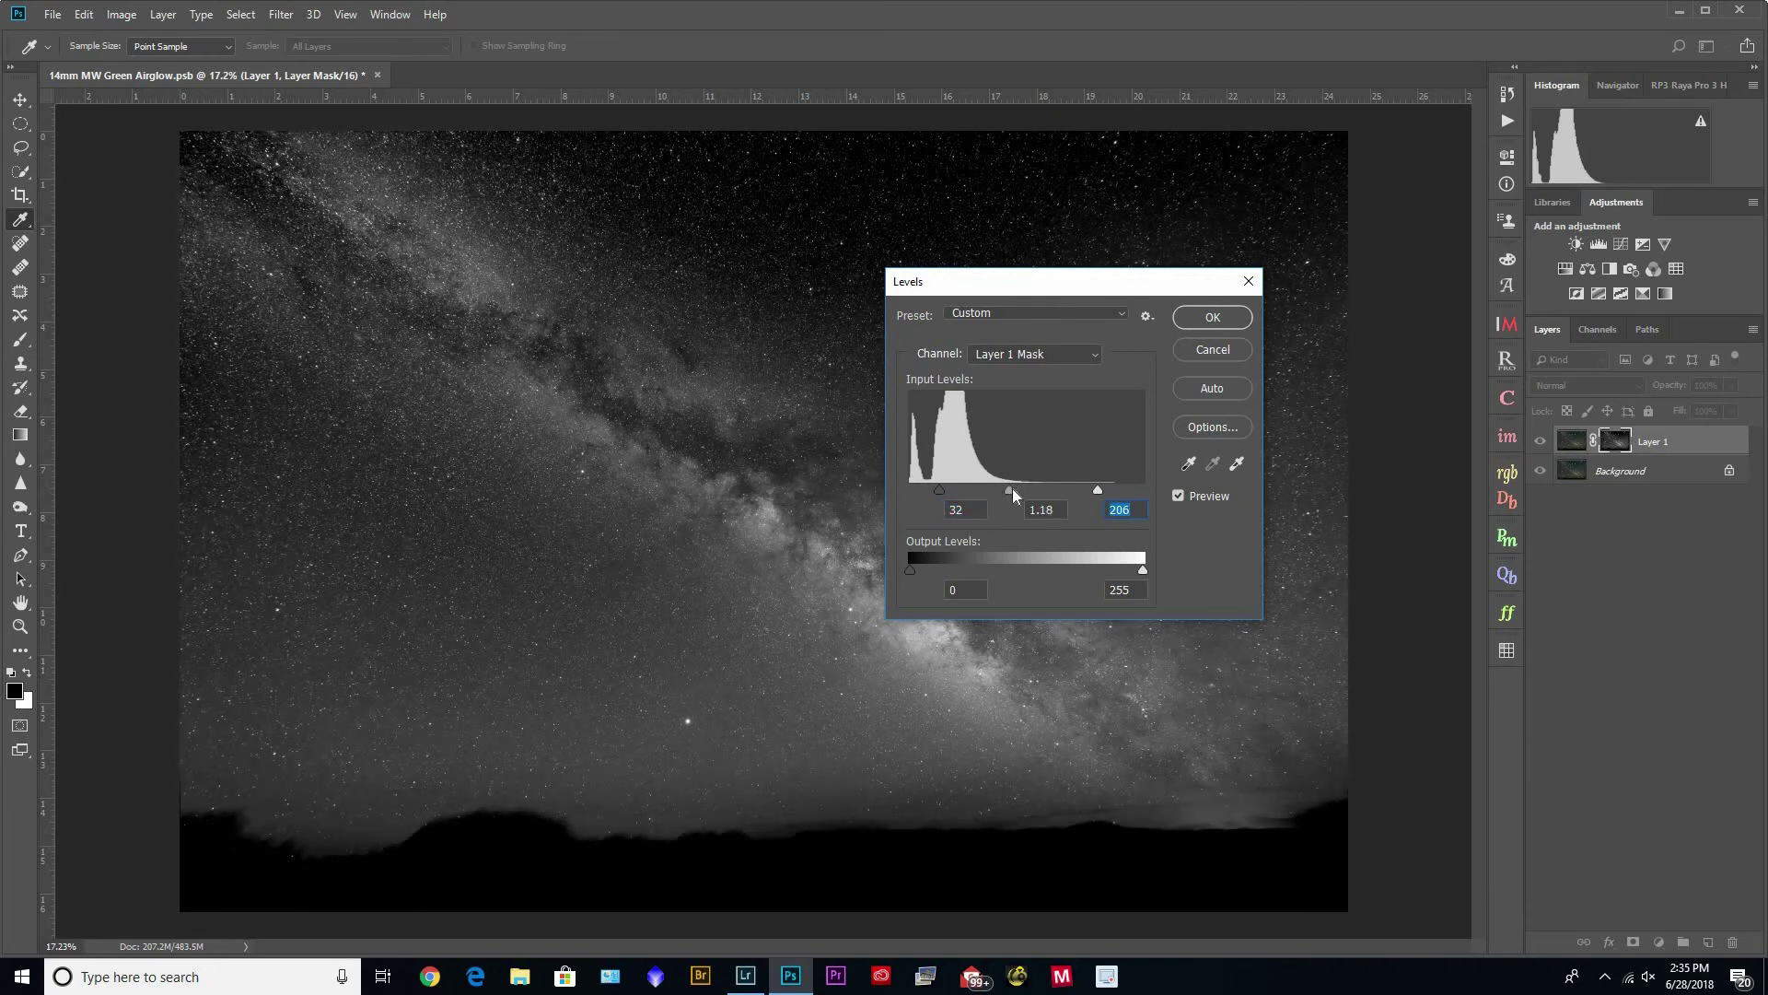
drag(943, 490, 941, 490)
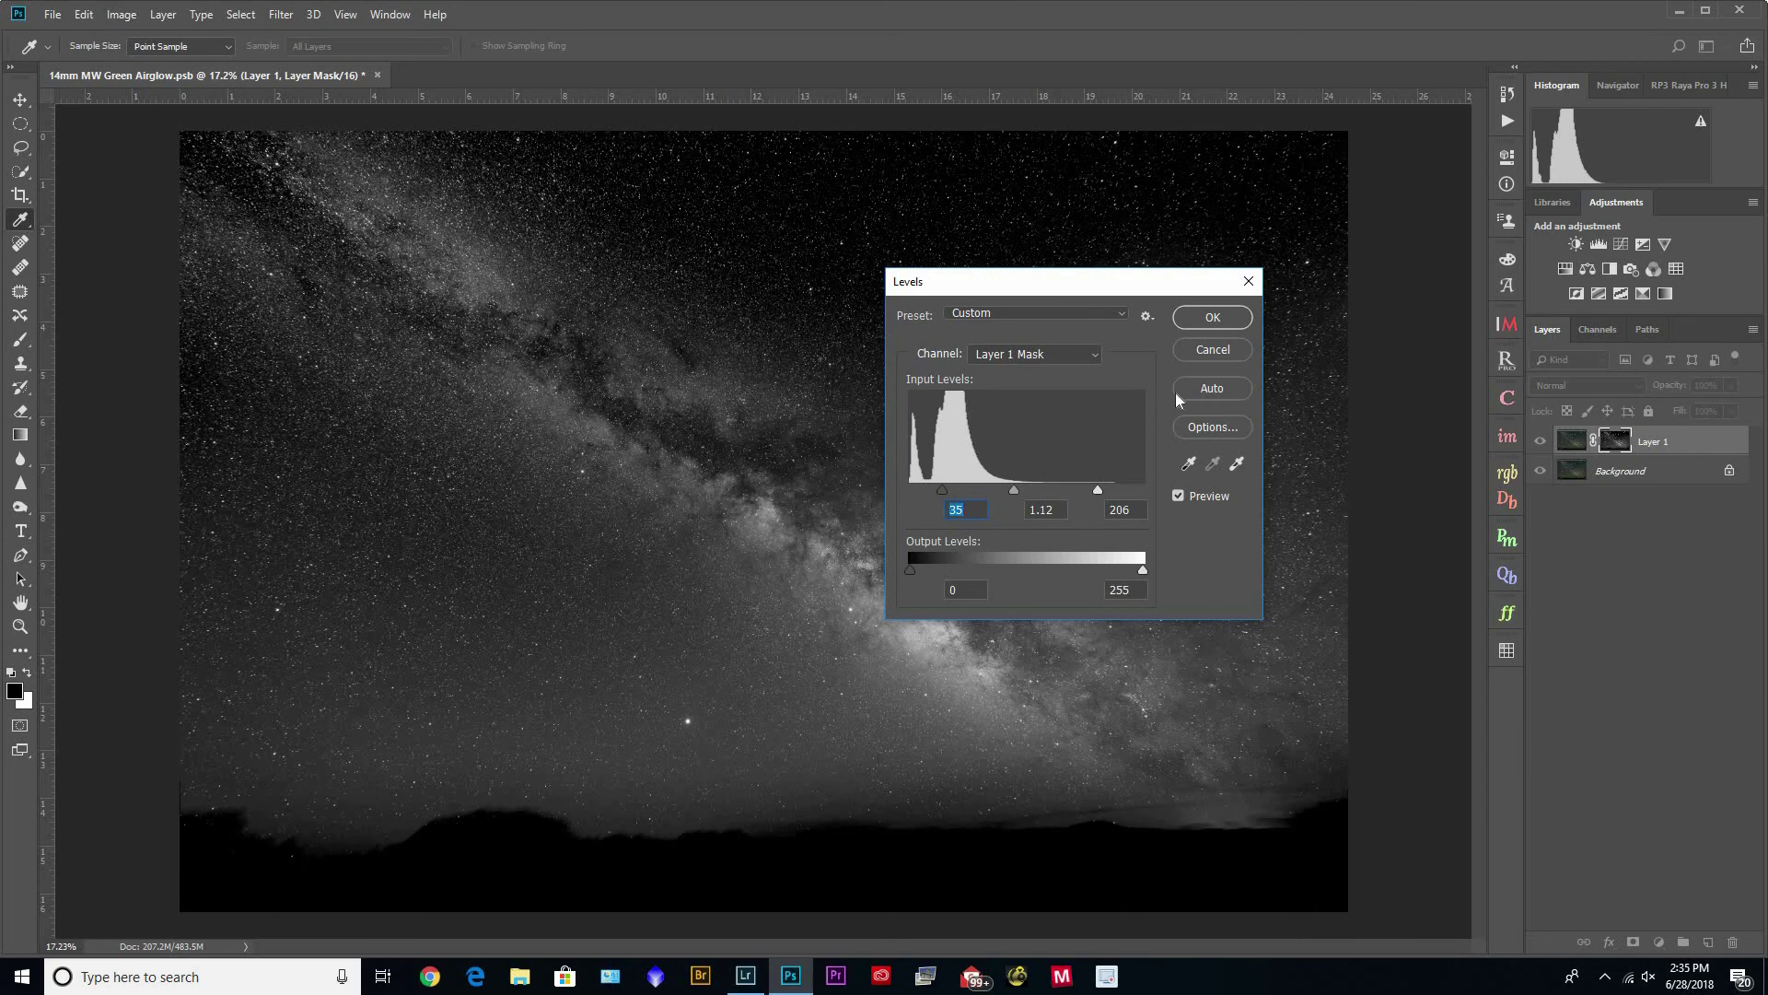
click(1210, 317)
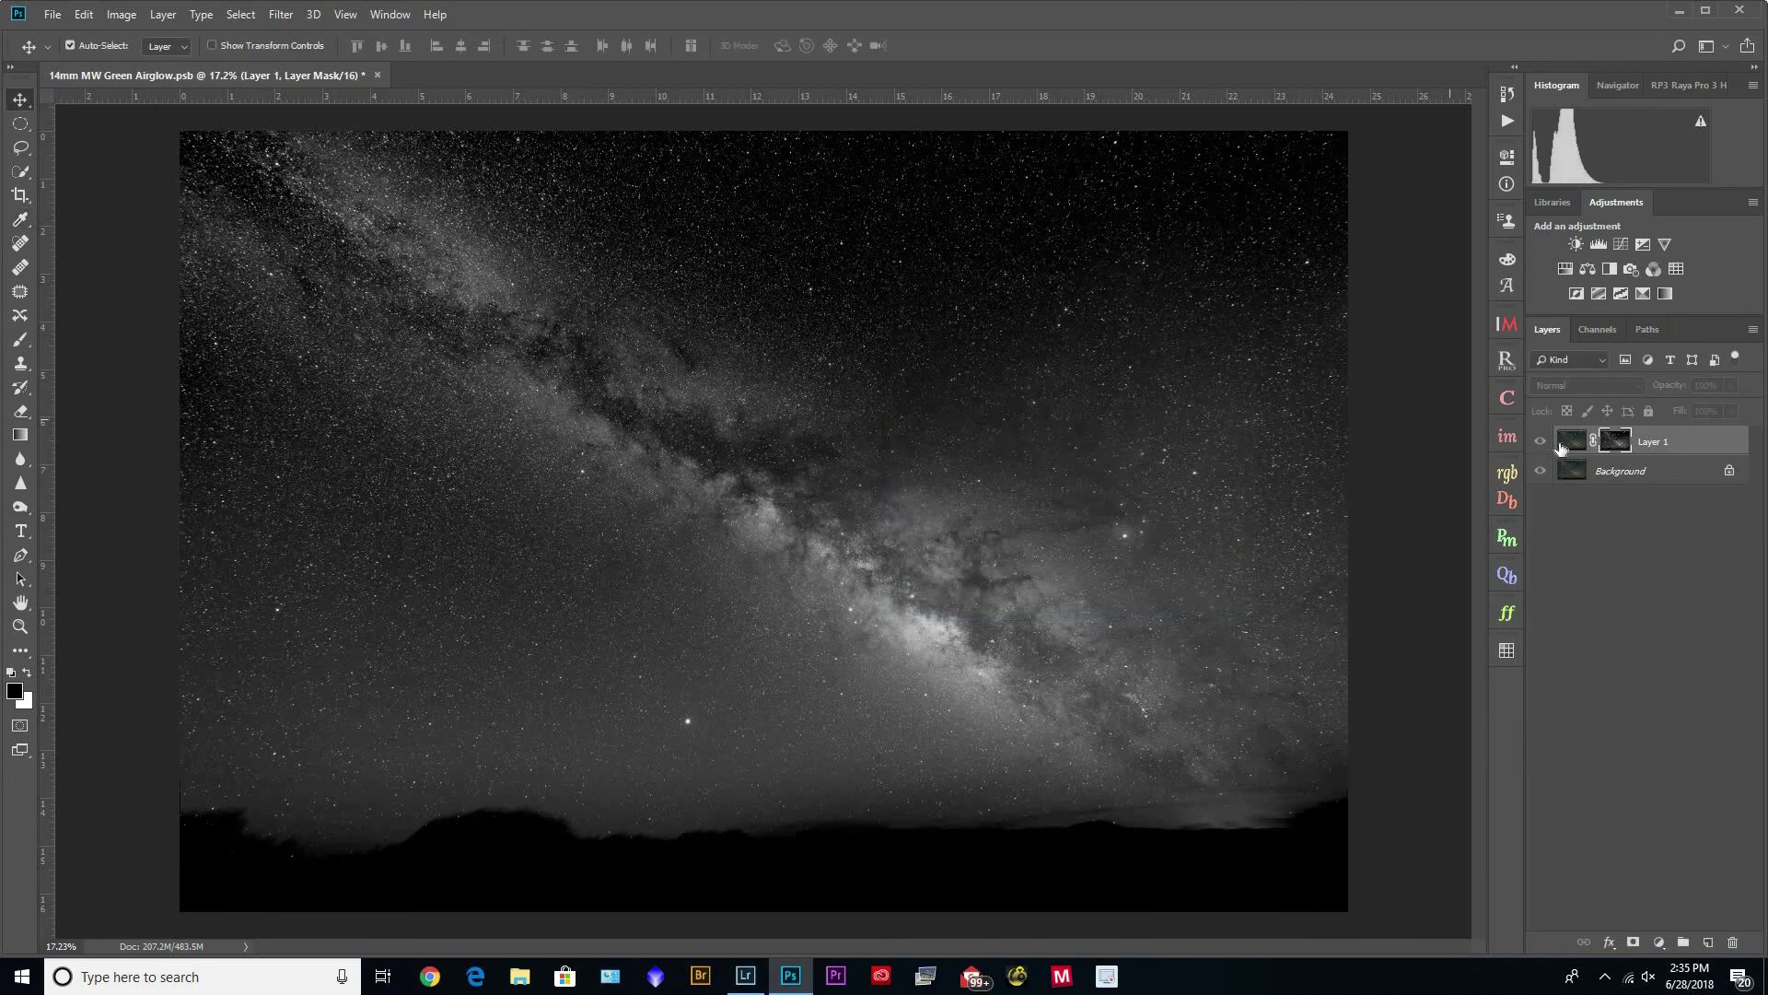
Return to the colour image and toggle Layer 1's visibility to compare the result
key(ctrl+2)
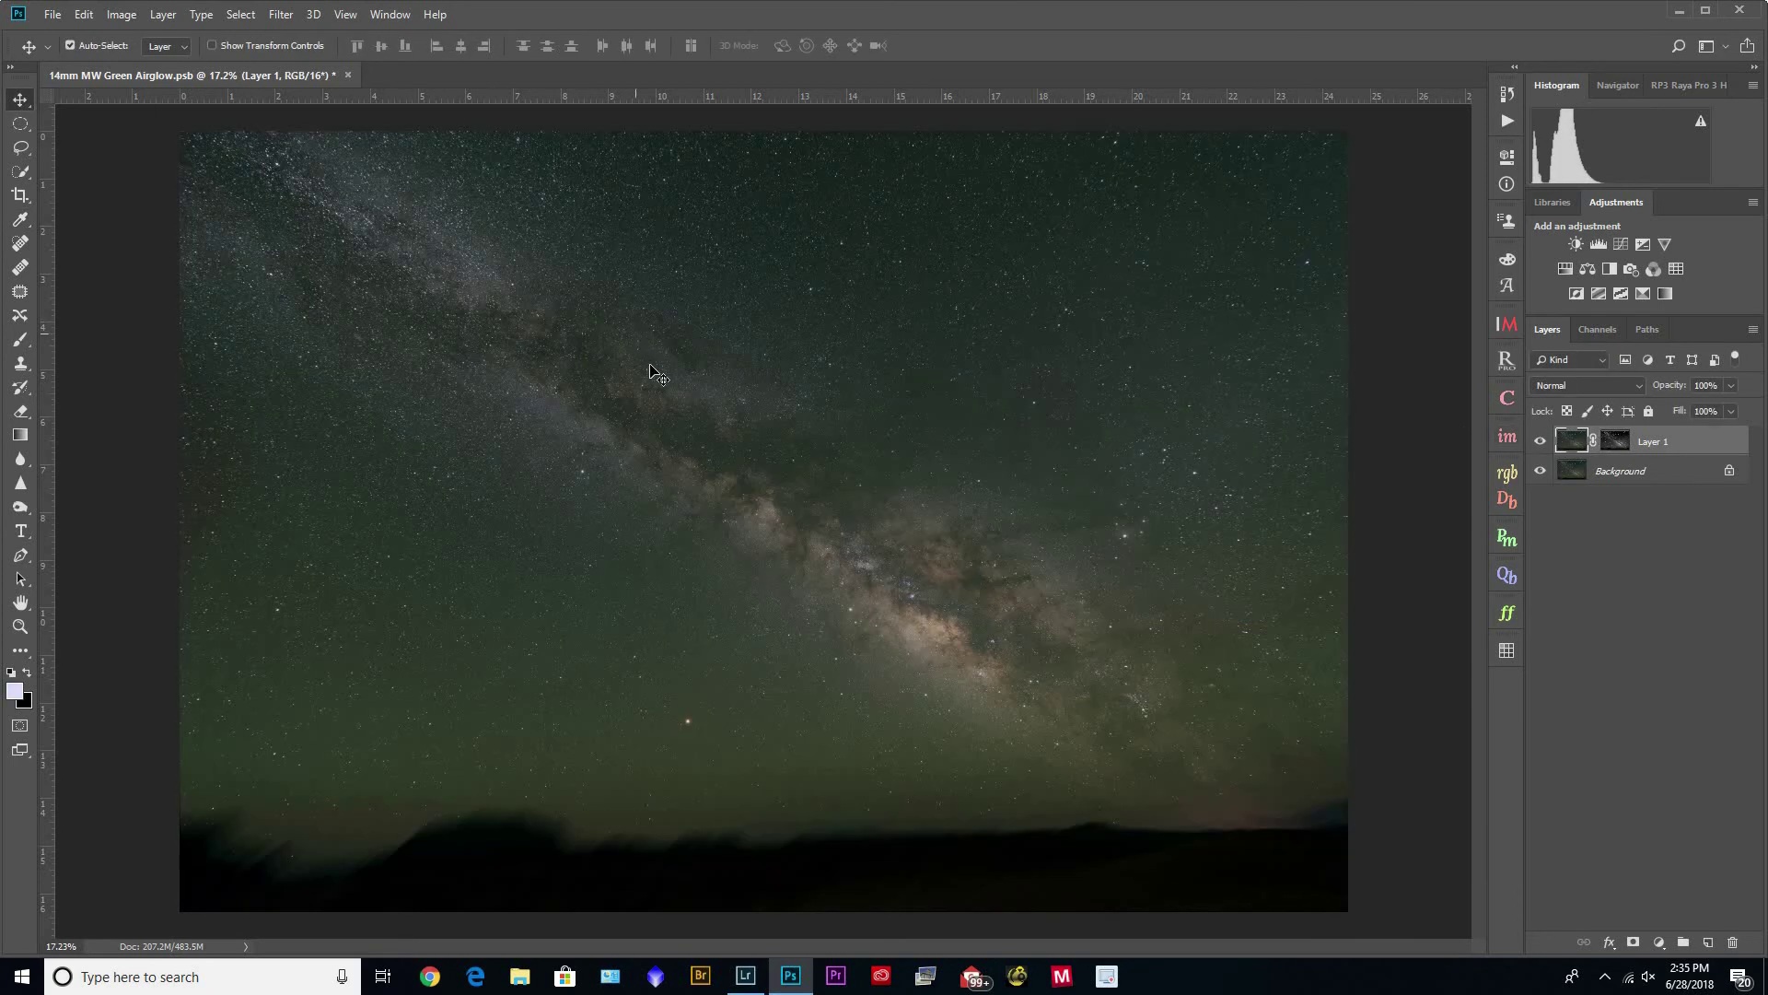
key(ctrl)
click(1541, 442)
Merge the masked layer into Background and duplicate the result onto a new Layer 1
key(ctrl+e)
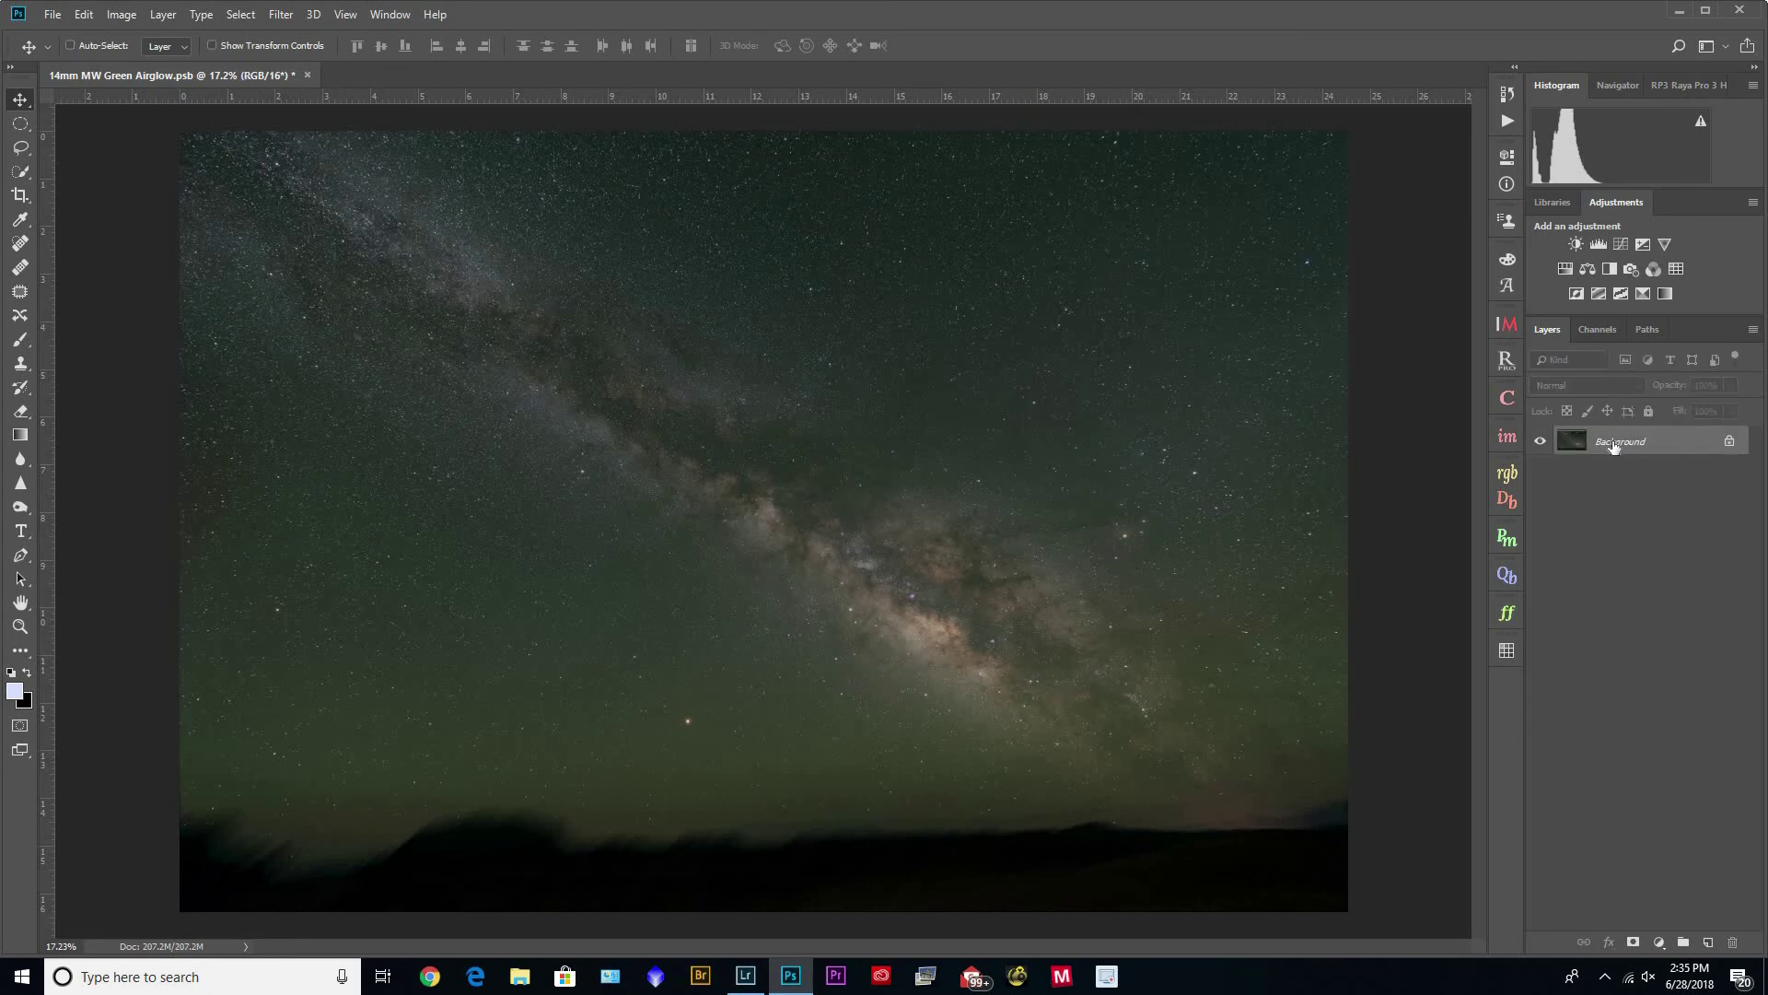
key(ctrl+j)
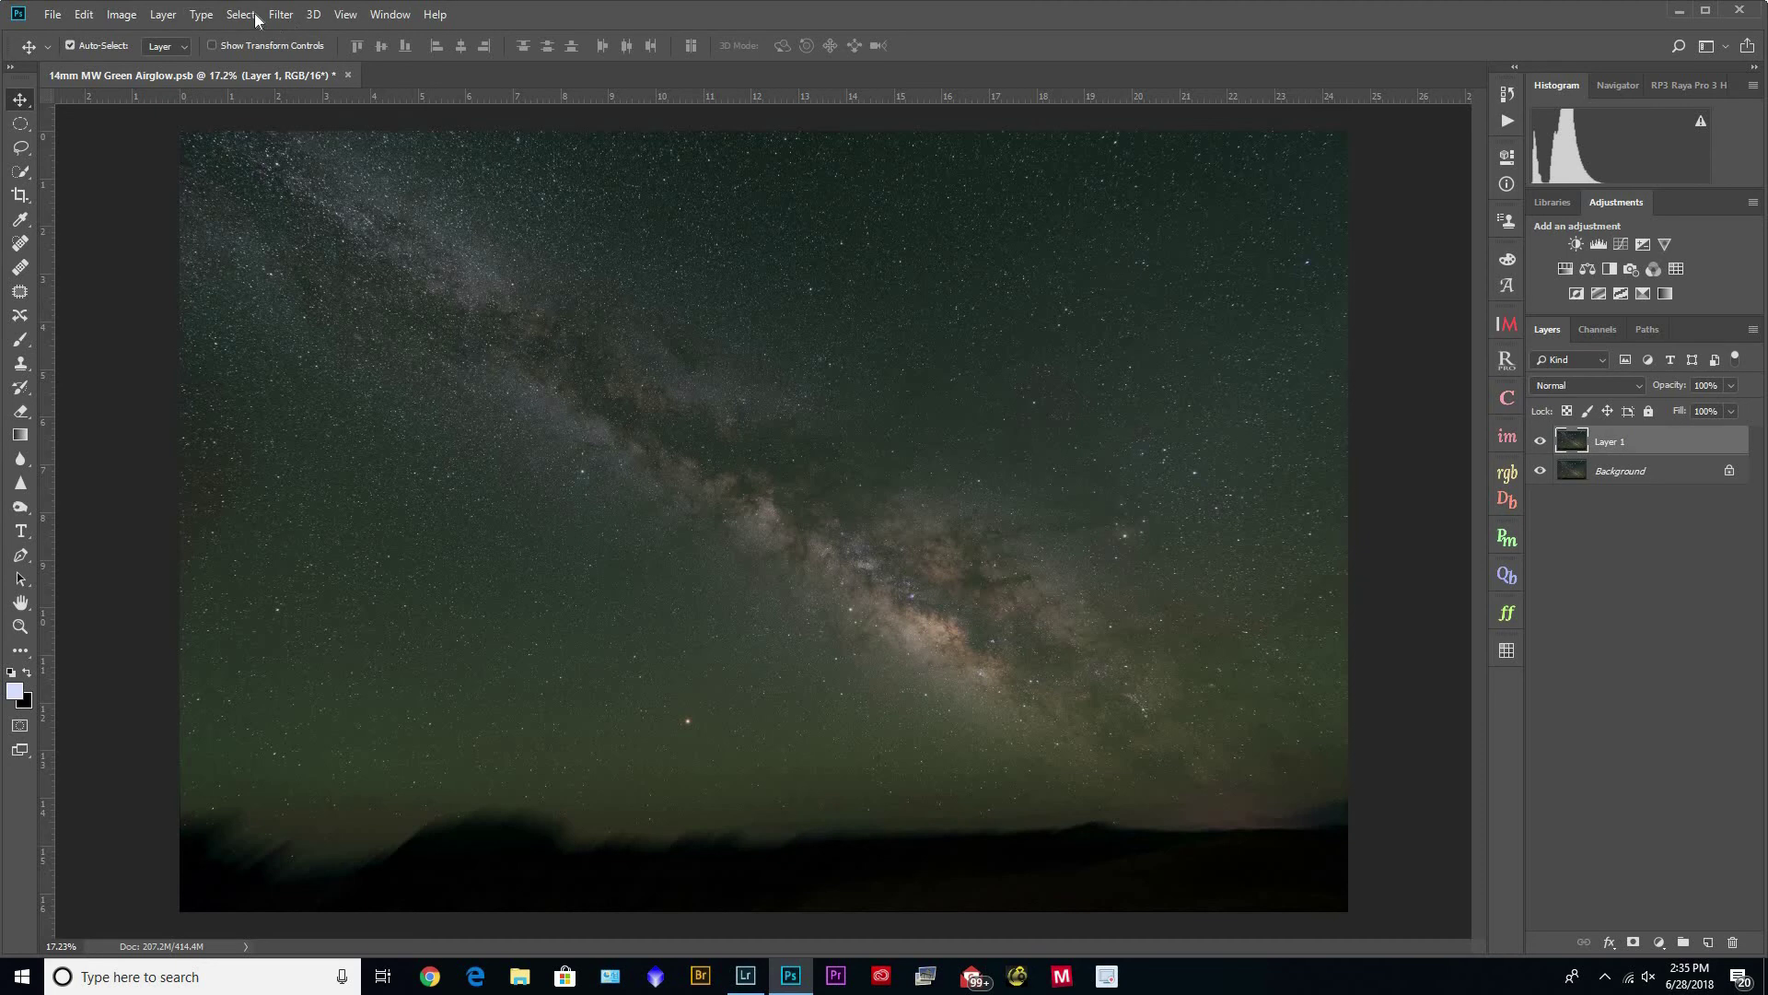
click(240, 14)
click(276, 190)
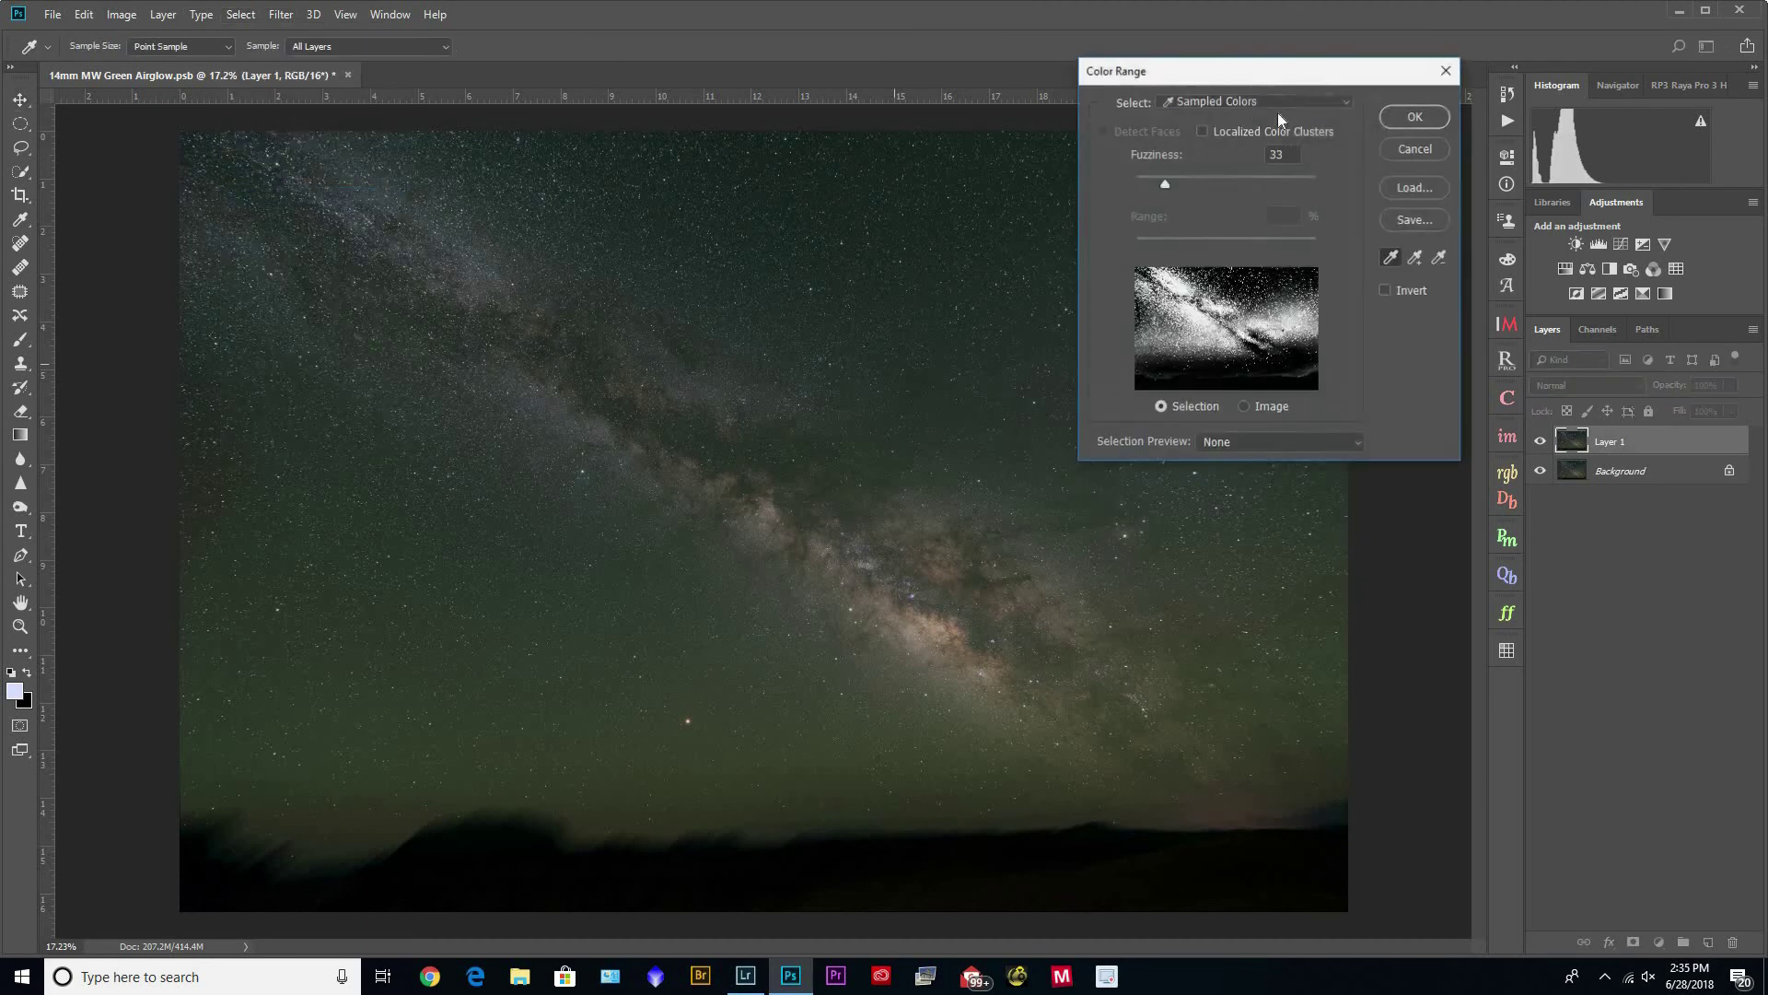
Set Color Range to Highlights with Fuzziness 100 and Range 255
click(1242, 100)
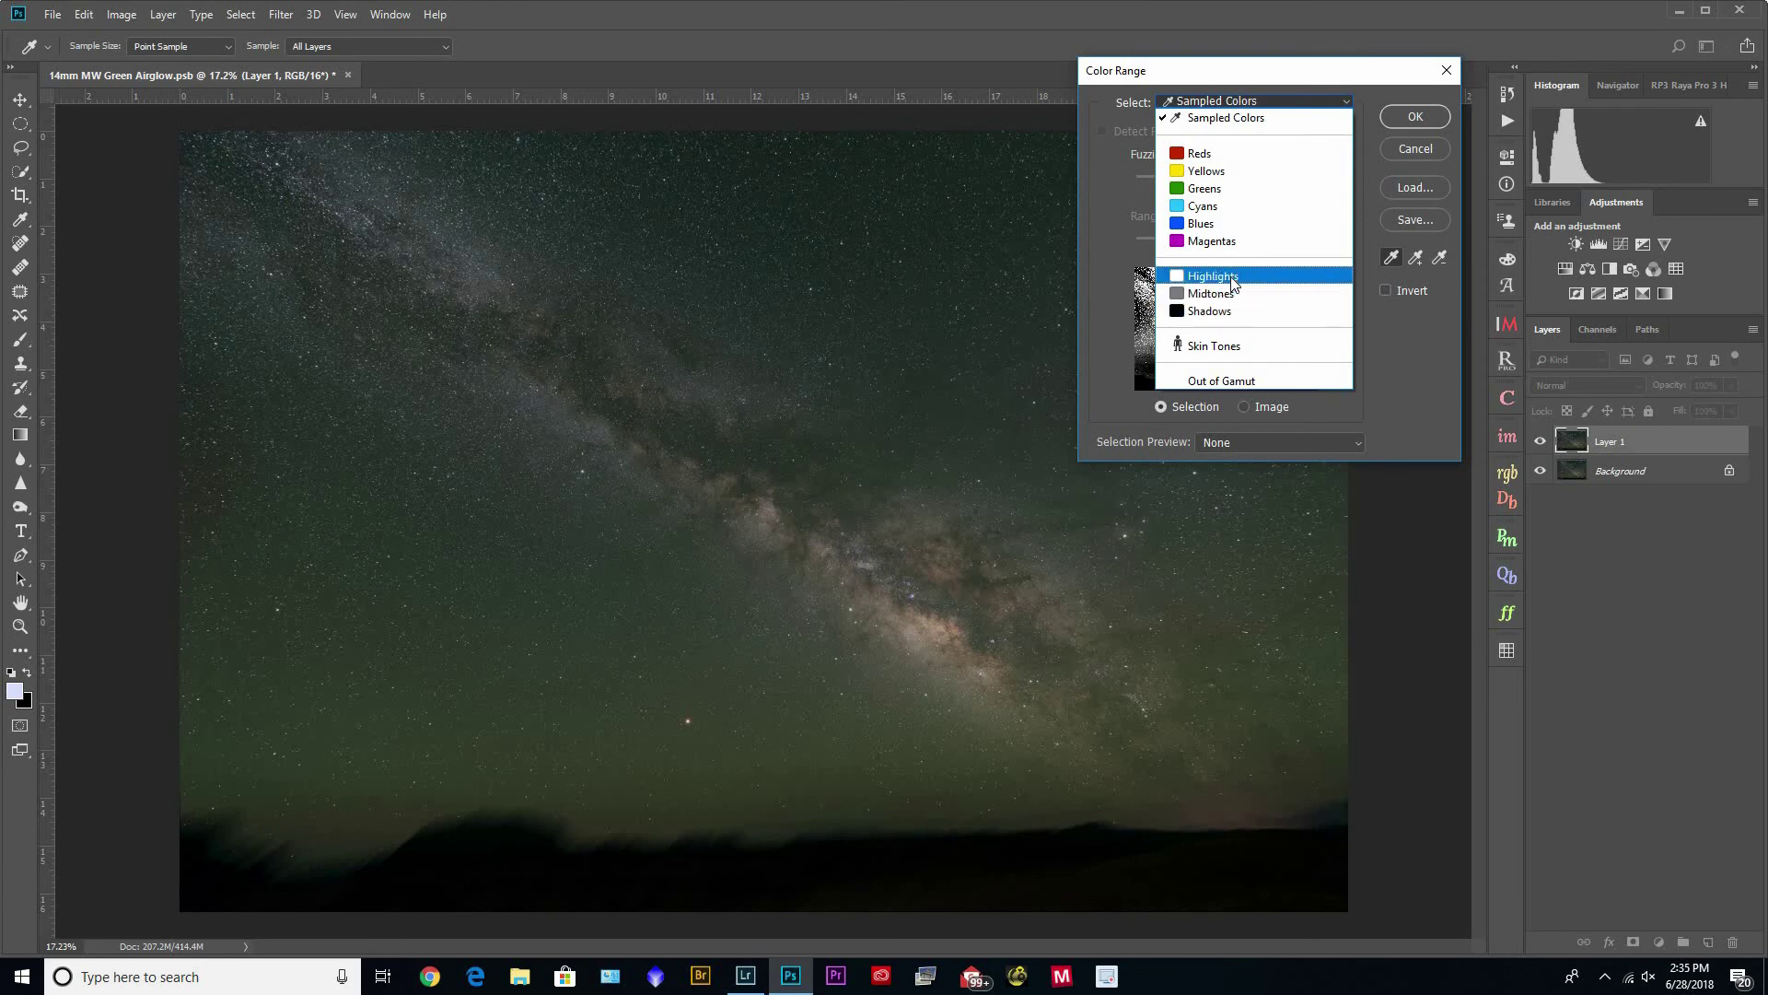
click(1234, 278)
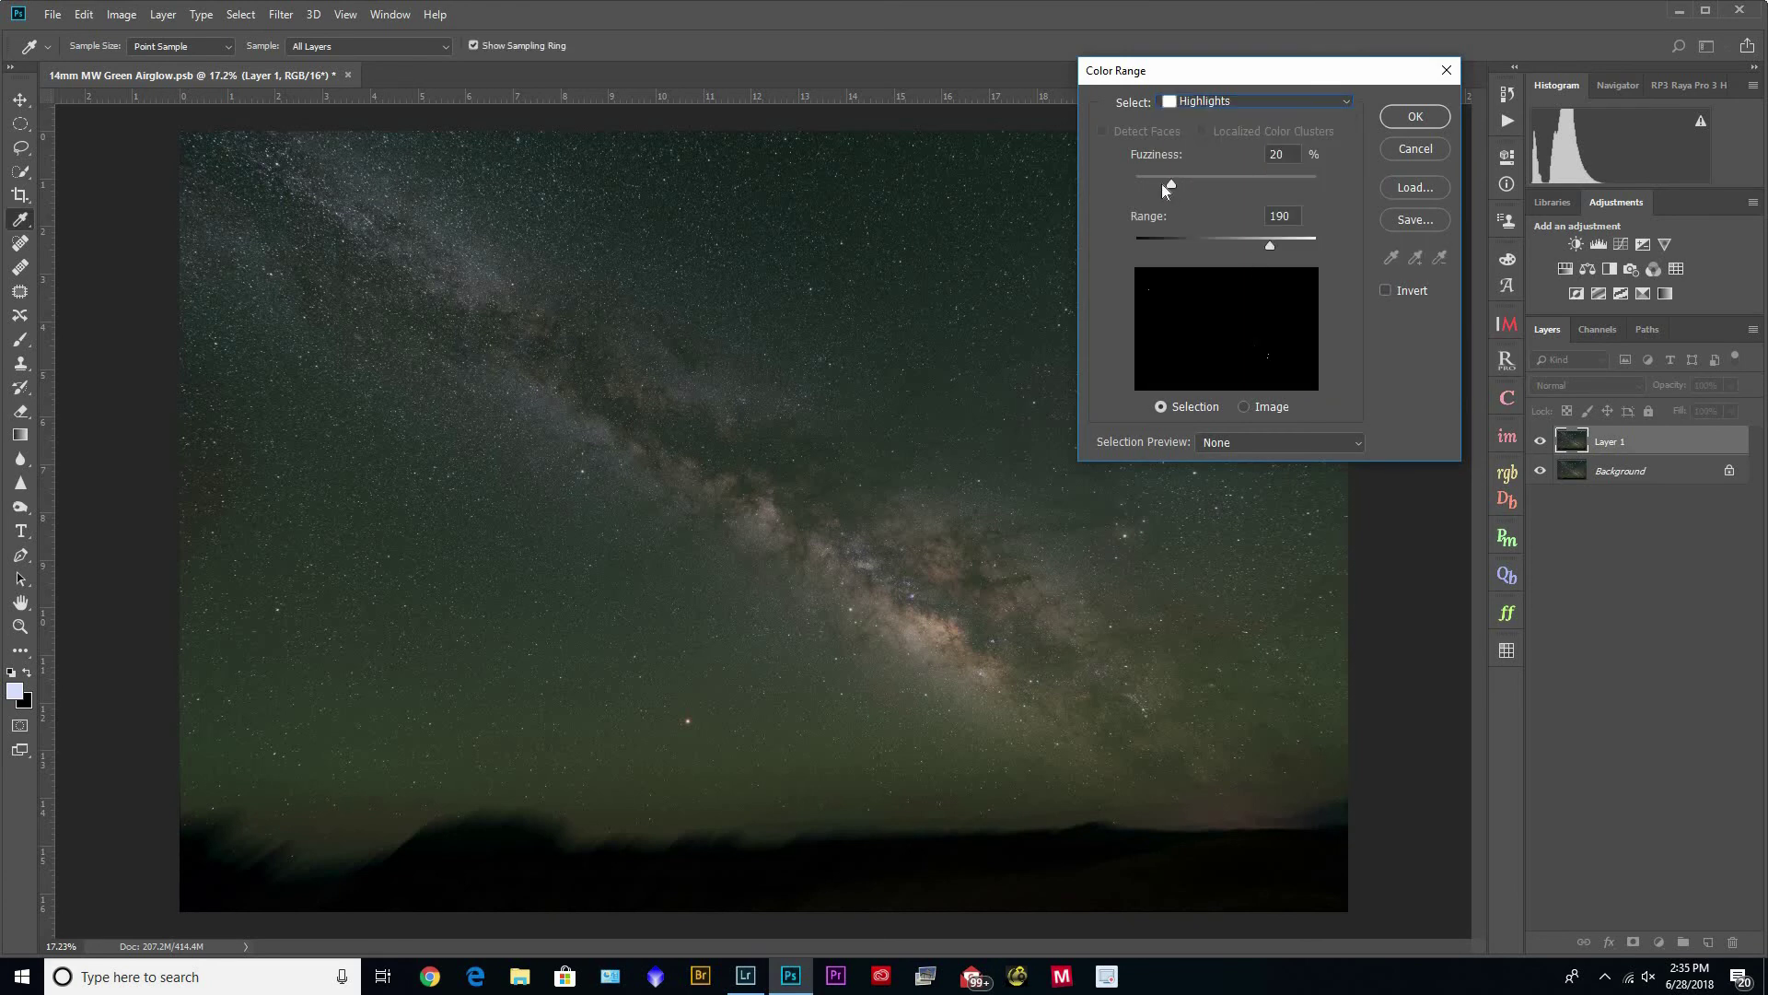
drag(1162, 184, 1319, 241)
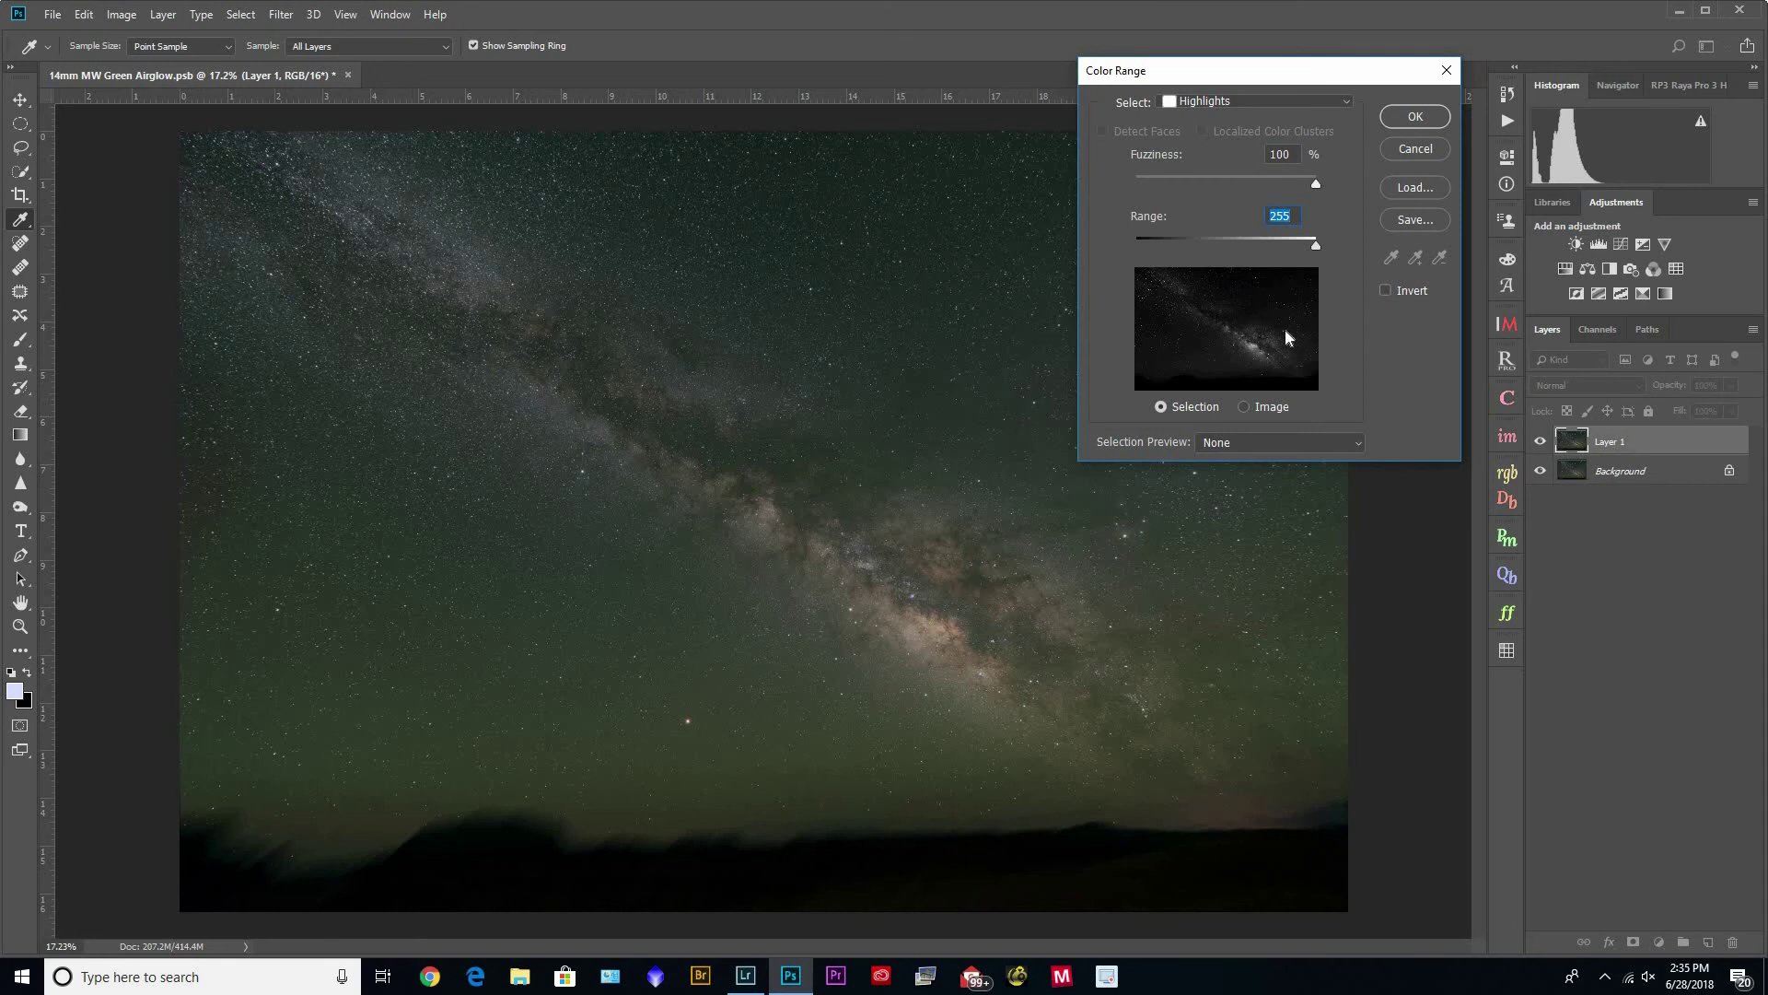
mouse_move(1317, 180)
mouse_down()
mouse_move(1273, 189)
mouse_move(1319, 185)
mouse_up()
mouse_move(1284, 247)
mouse_down()
mouse_move(1228, 251)
mouse_move(1300, 244)
mouse_up()
click(1319, 242)
Accept the Highlights selection as Layer 1's mask, inspect the mask, then return to the image
key(Return)
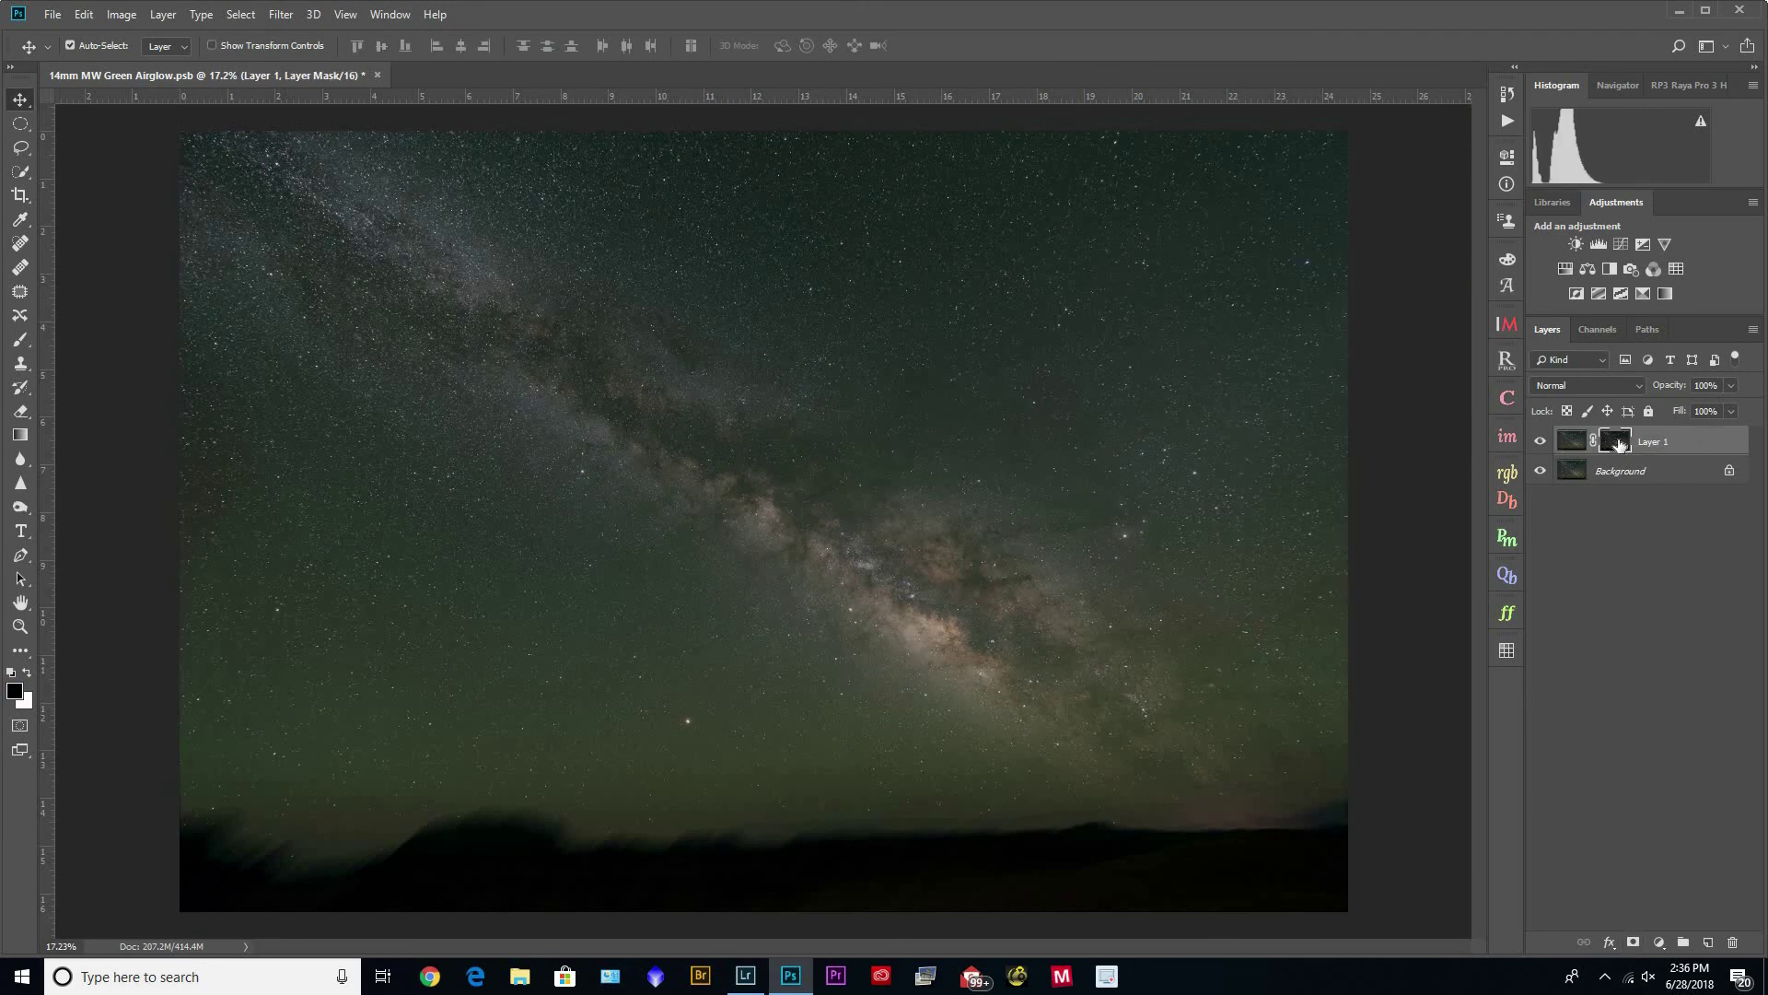
alt+click(1613, 443)
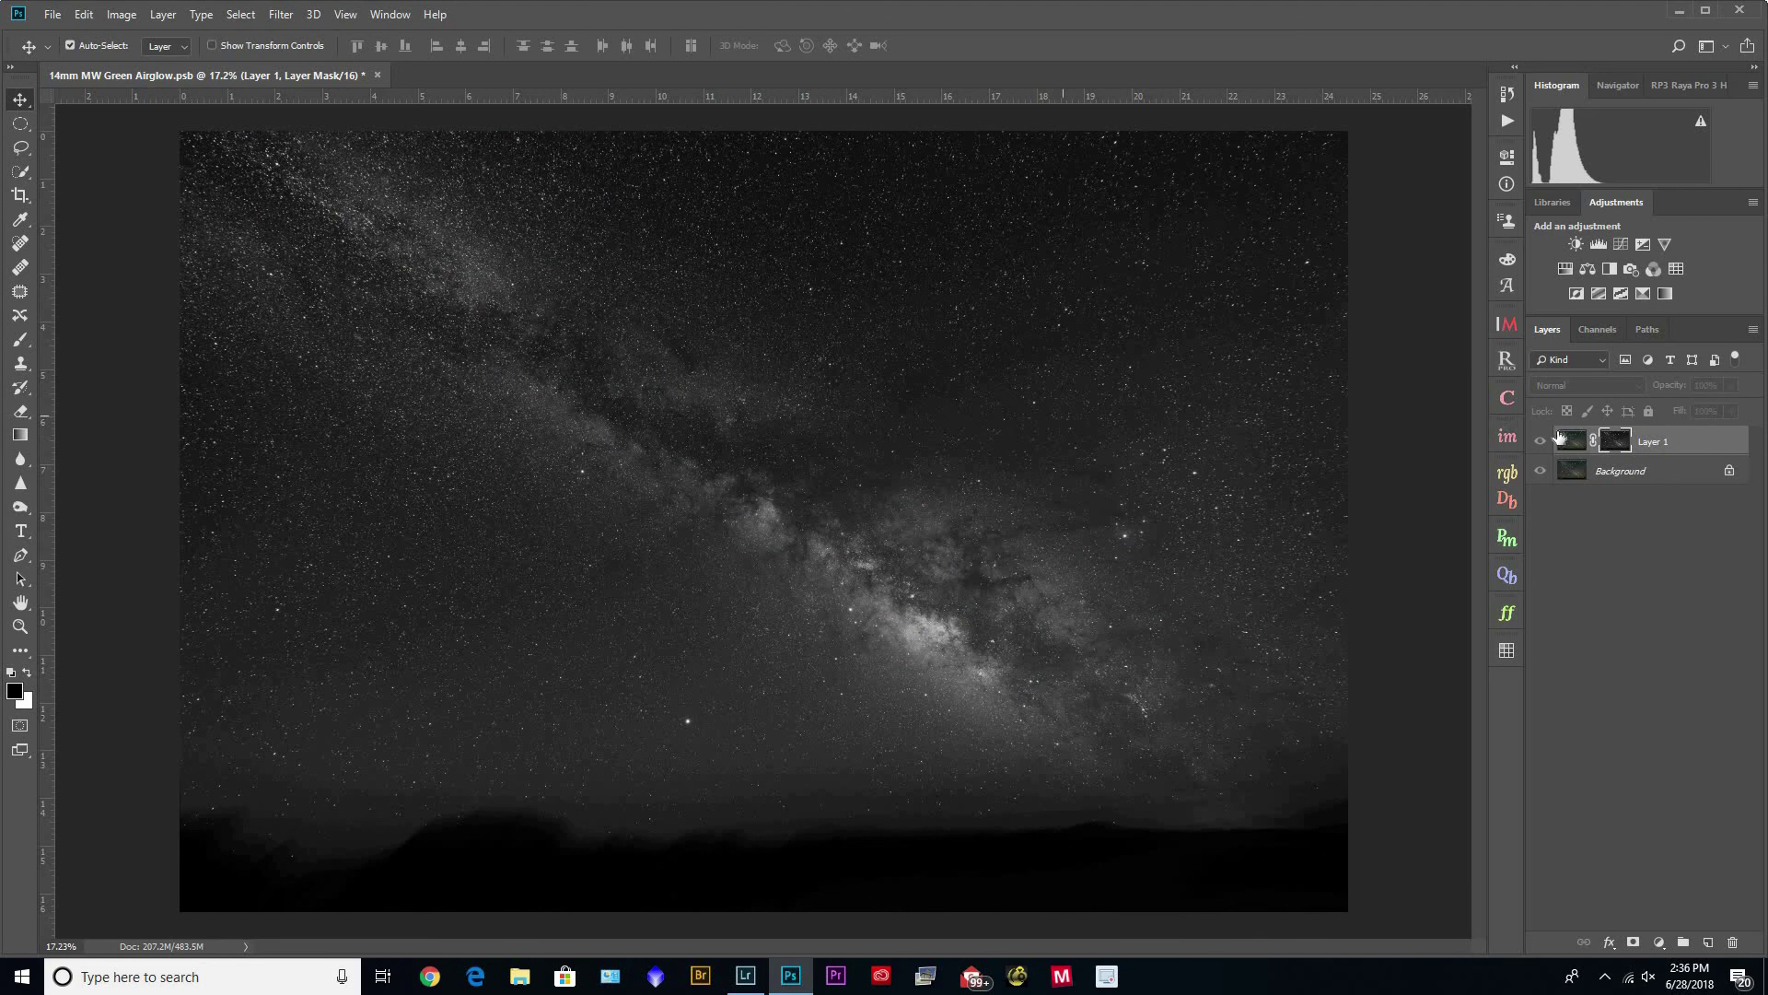
click(1572, 440)
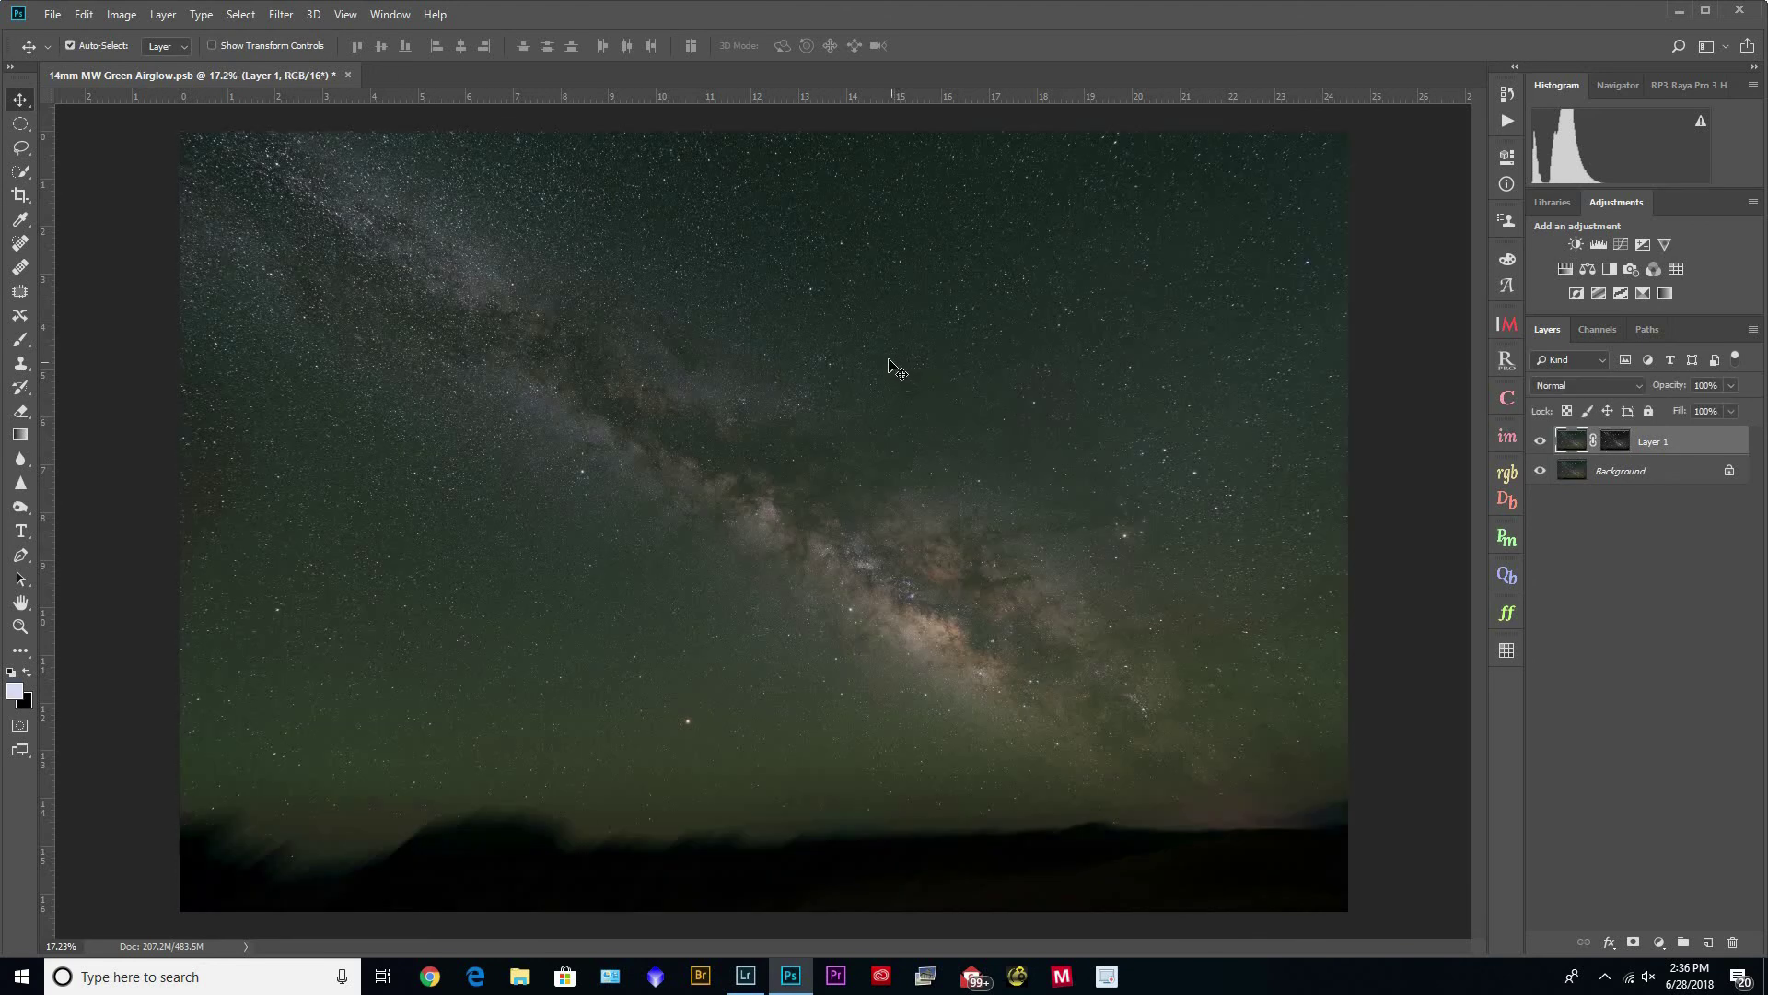
key(ctrl)
key(ctrl+j)
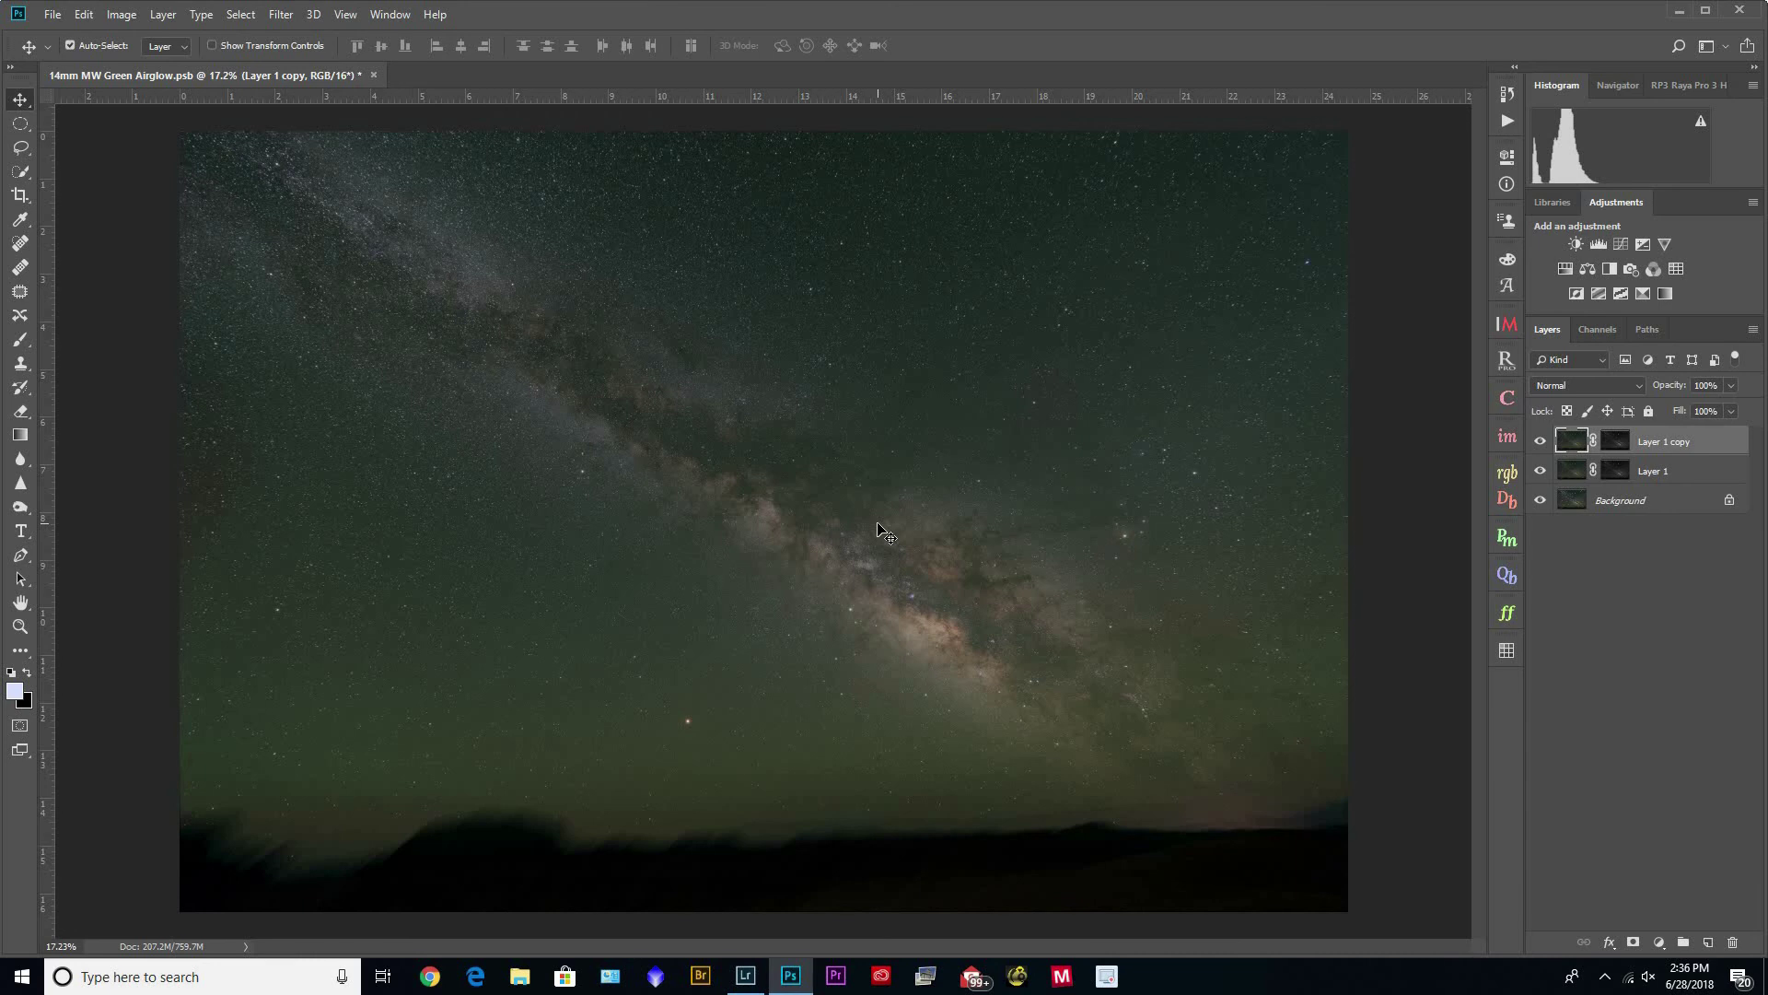
key(ctrl+j)
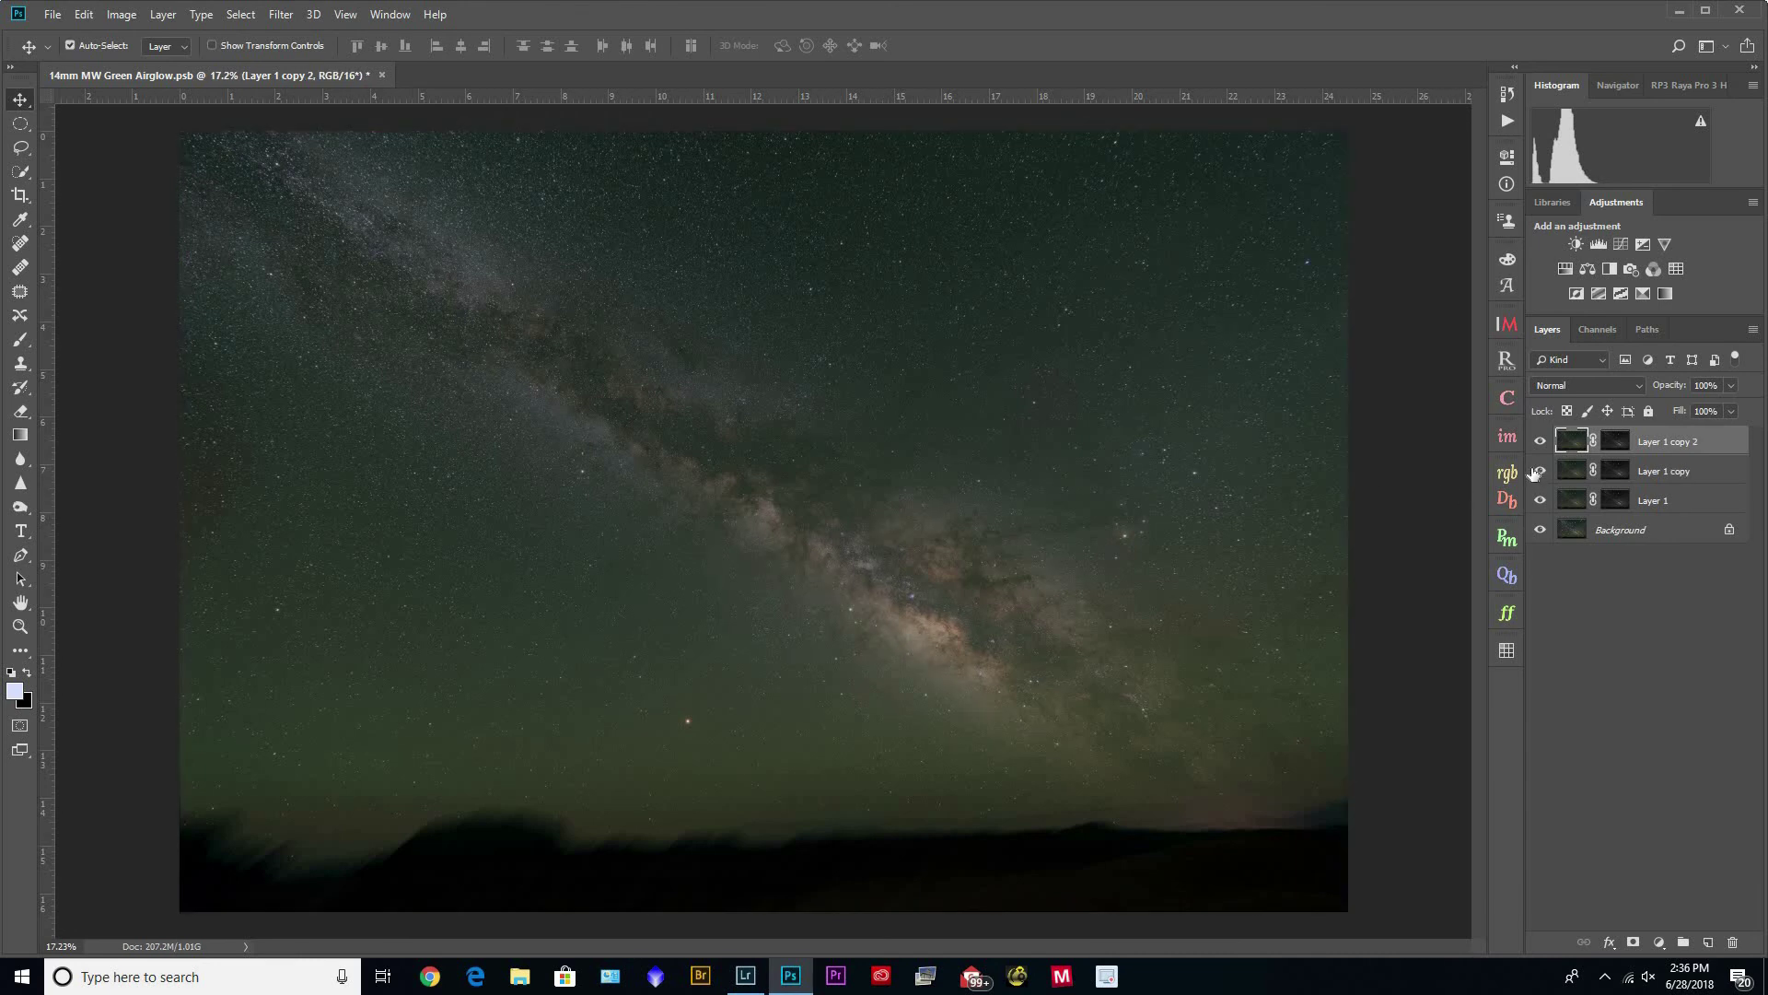
key(Delete)
key(Delete)
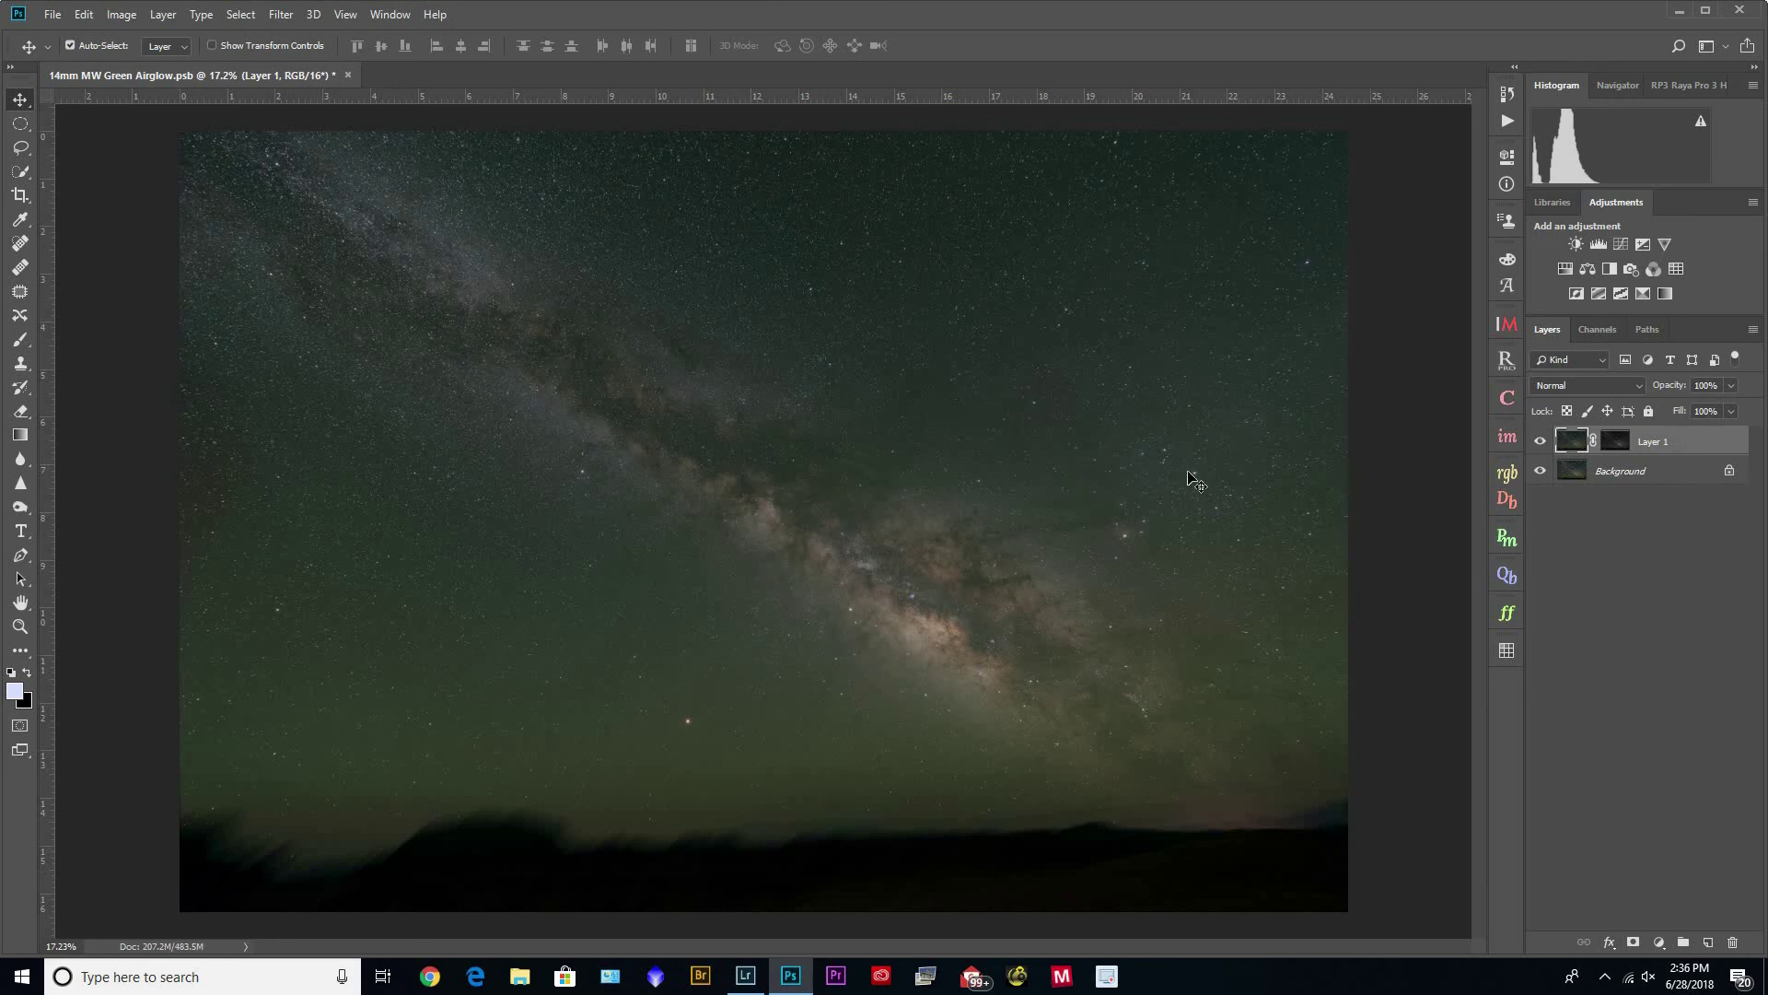